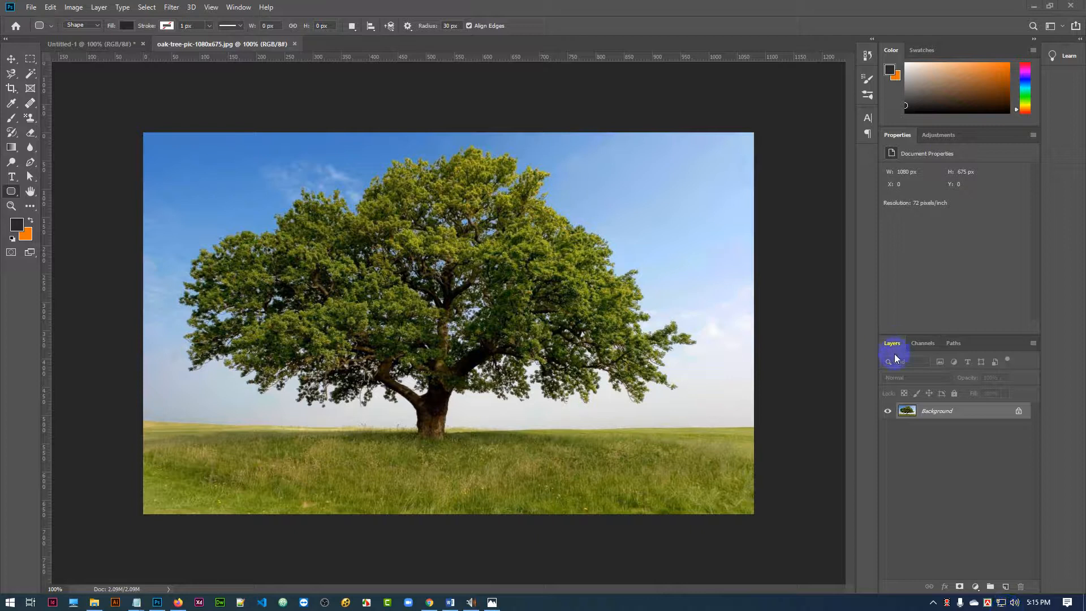
# Step: Inspect the photo's Red, Green and Blue channels one at a time, and restore the full RGB view
pyautogui.click(926, 344)
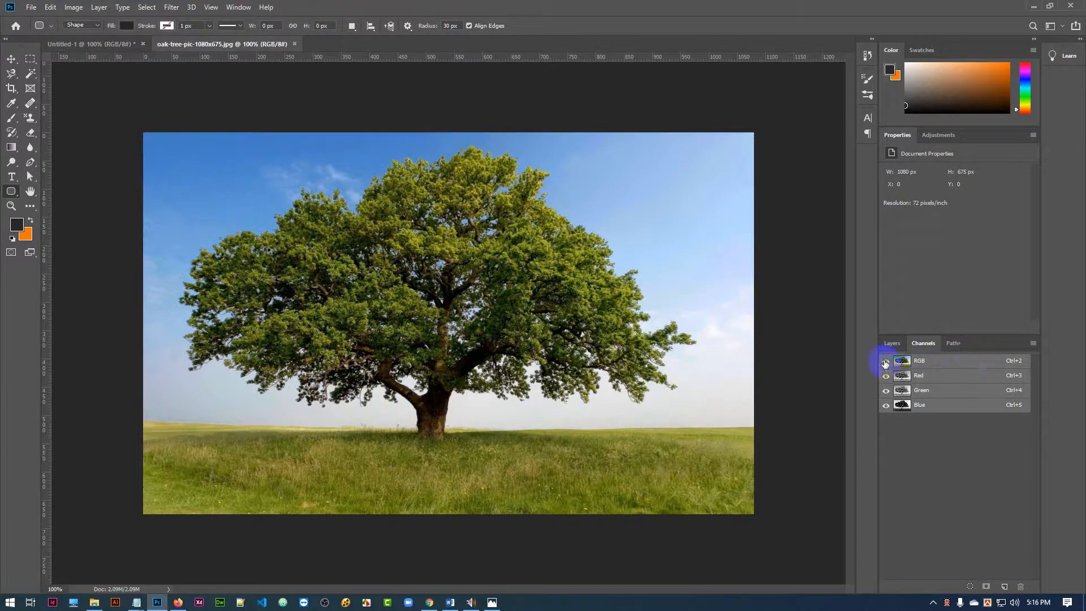
pyautogui.click(940, 377)
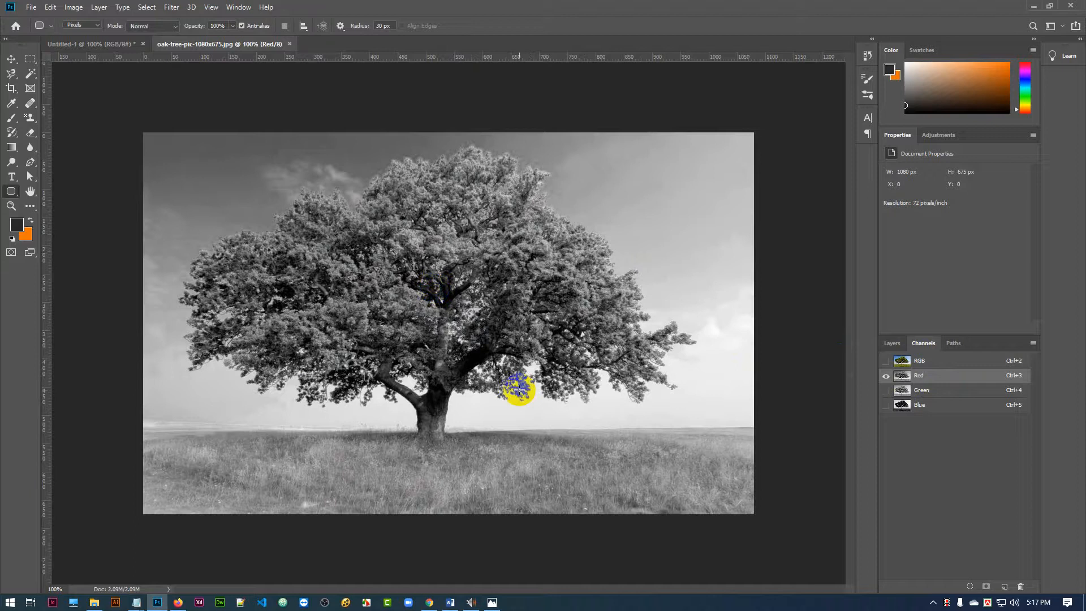
pyautogui.click(886, 391)
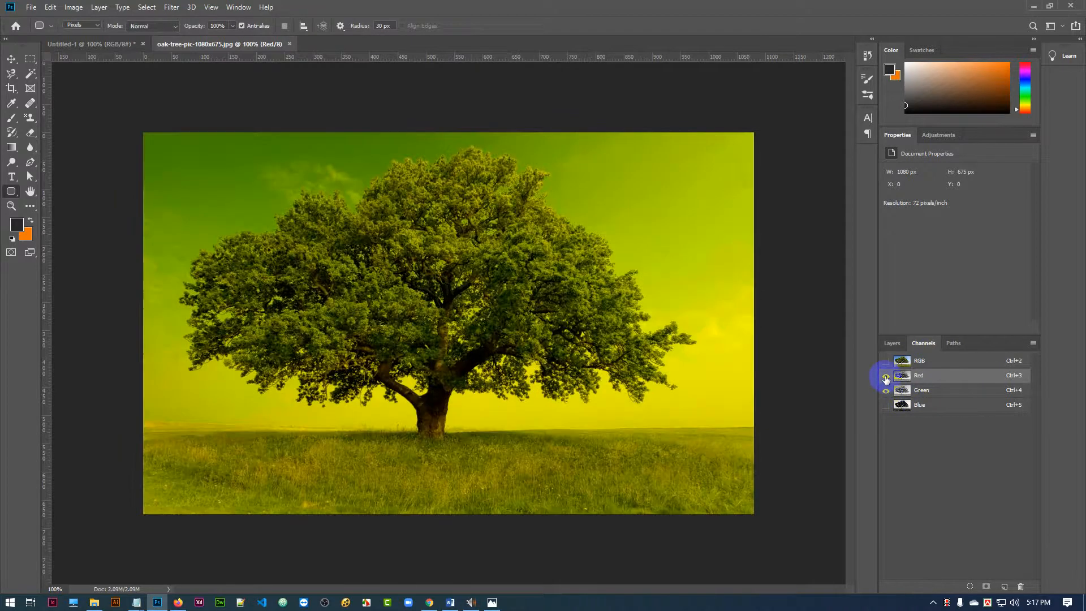
pyautogui.click(886, 377)
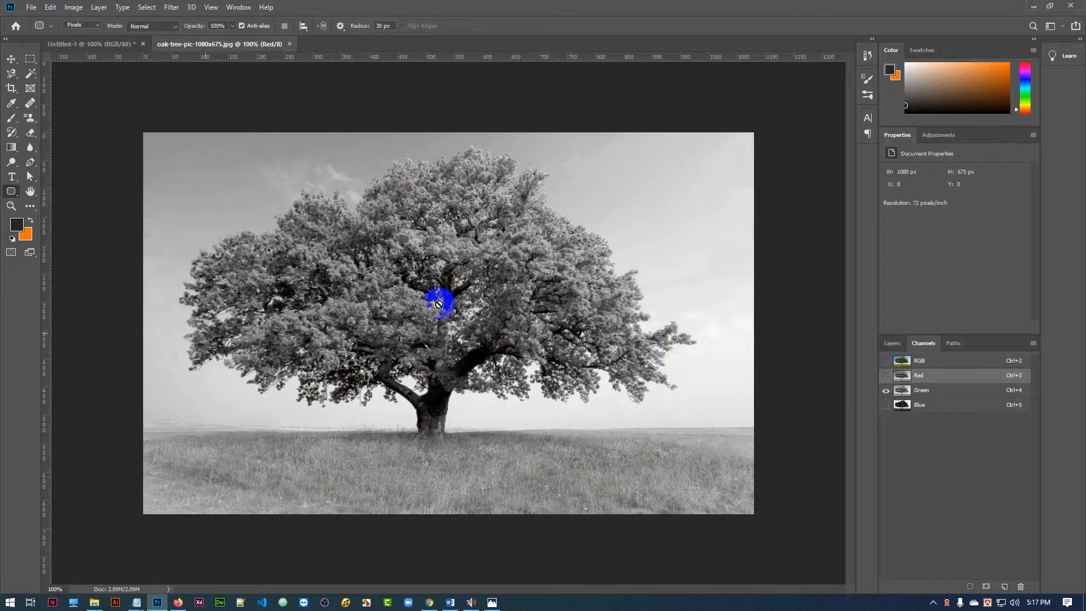
pyautogui.click(886, 406)
pyautogui.click(886, 391)
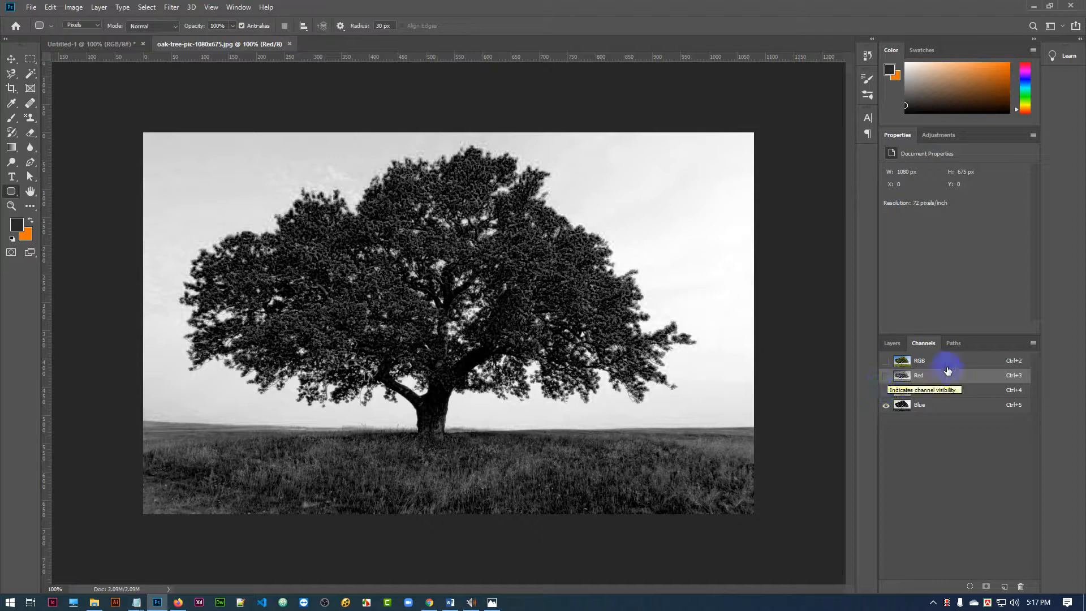
pyautogui.click(887, 361)
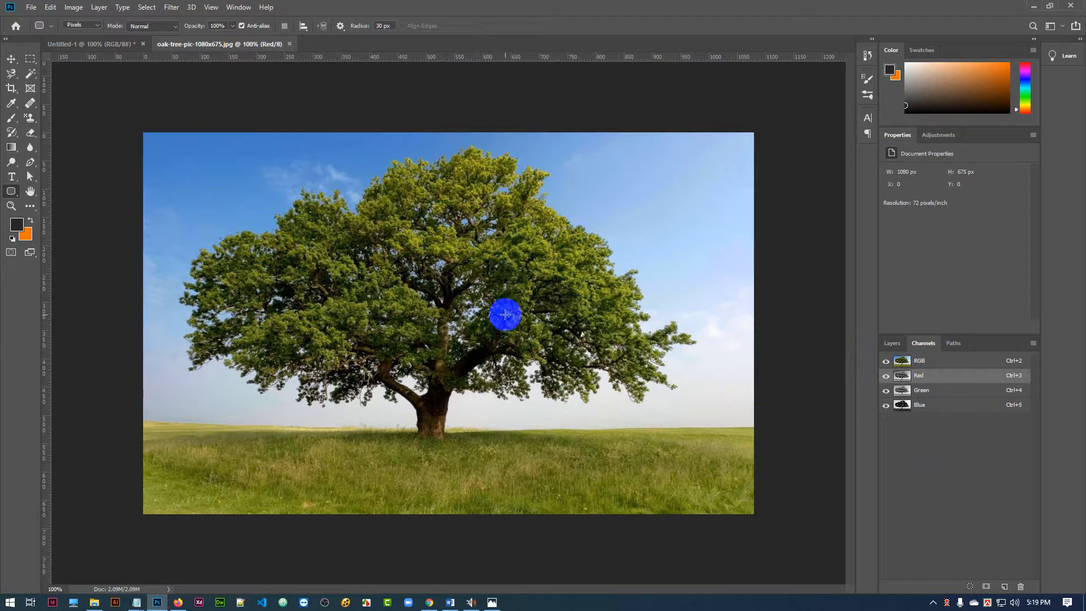
# Step: Duplicate the Background layer and hide the original
pyautogui.click(890, 343)
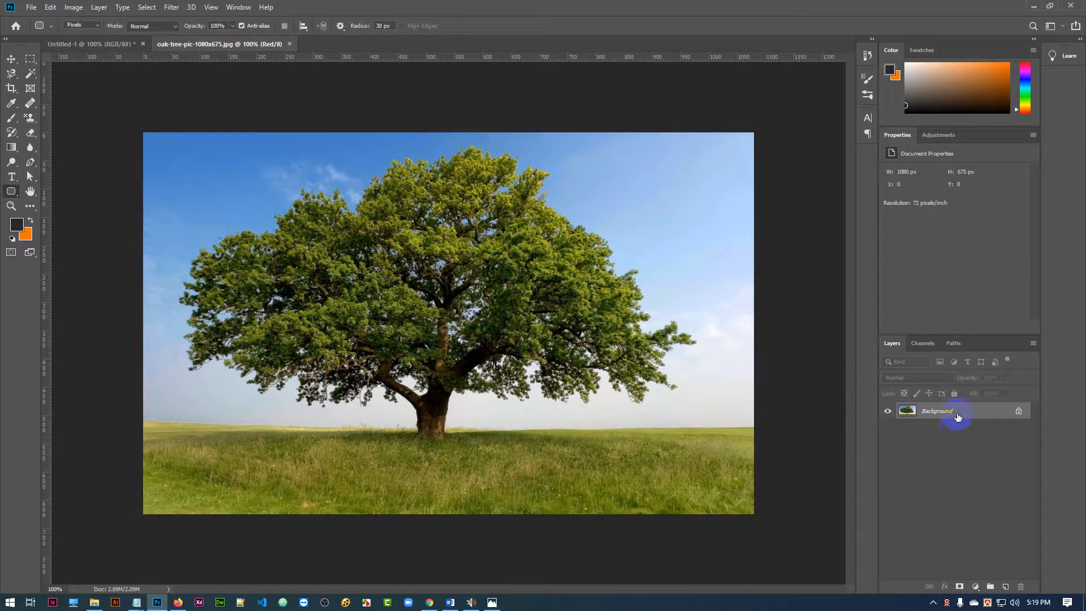
pyautogui.hotkey('ctrl', 'j')
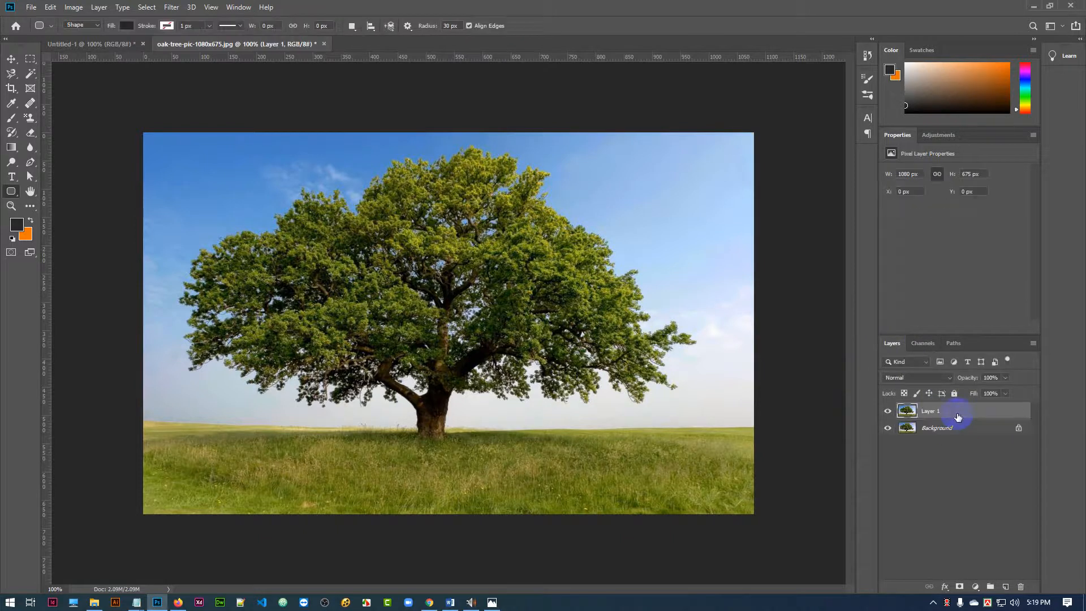
pyautogui.click(887, 428)
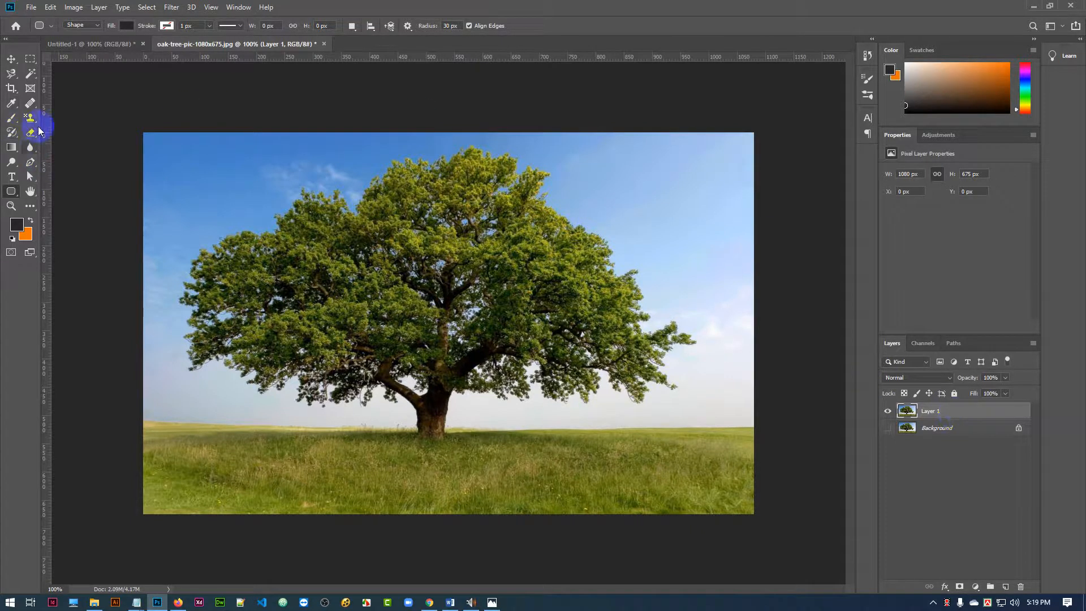
# Step: Try erasing the sky around the treetop with the Background Eraser at brush size 200, and undo the erasing
pyautogui.click(31, 102)
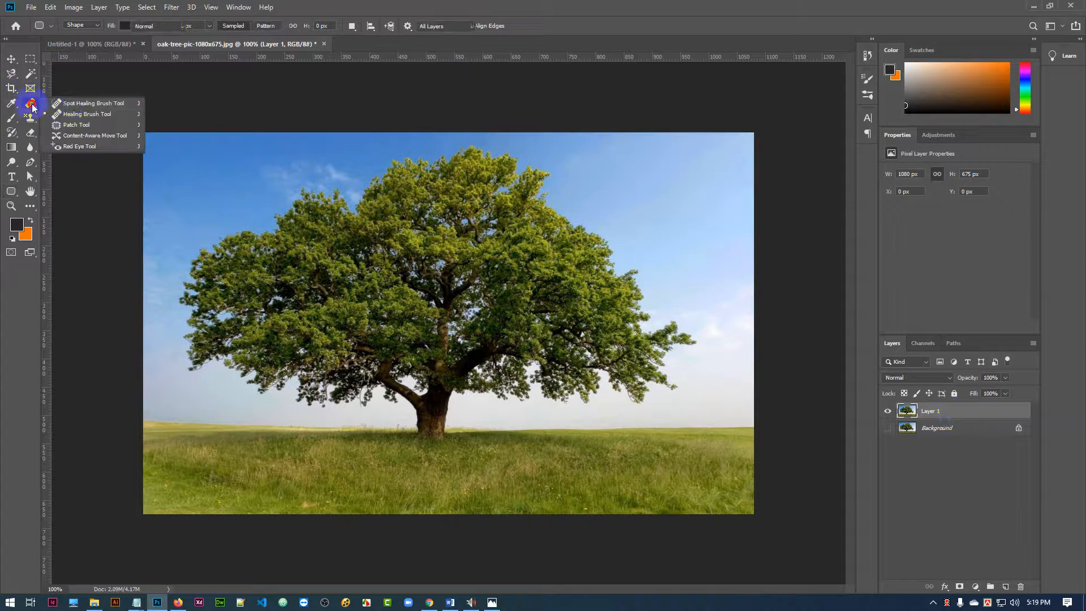
pyautogui.click(30, 136)
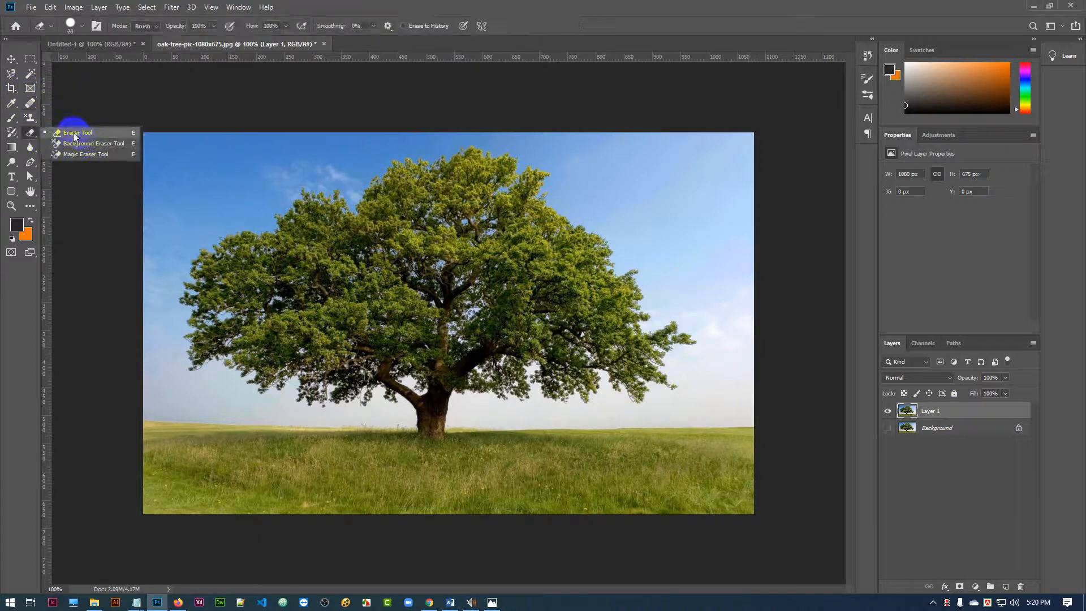
pyautogui.click(85, 143)
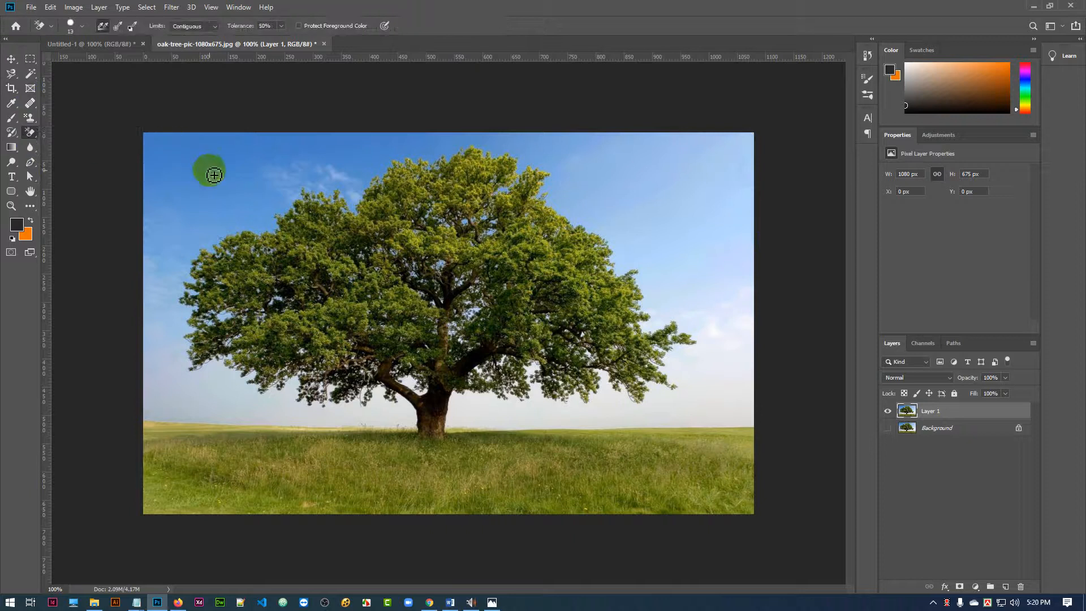
pyautogui.press(']')
pyautogui.press(']')
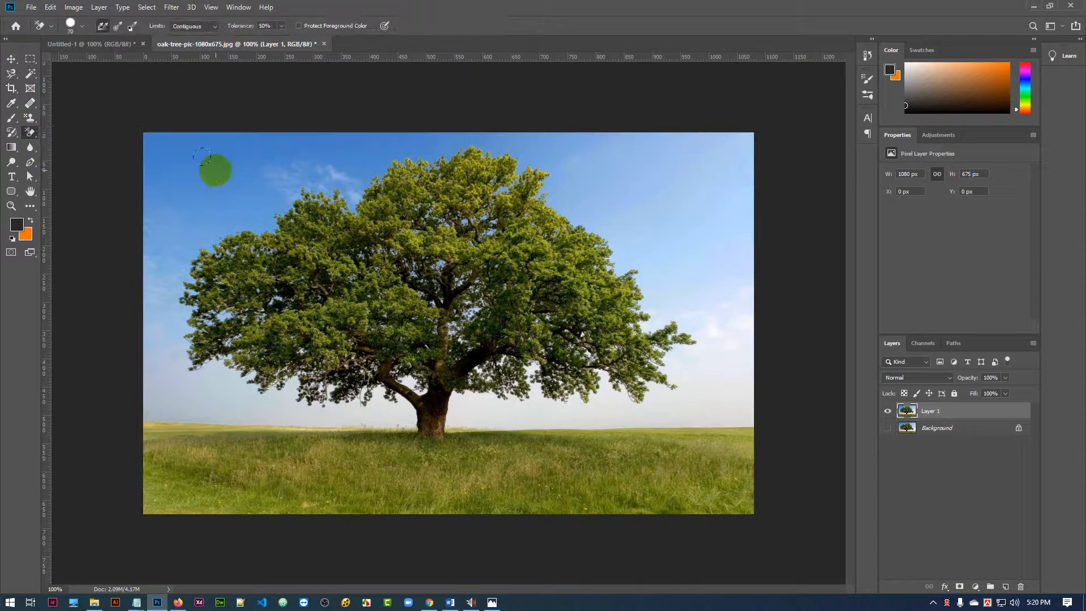
pyautogui.press(']')
pyautogui.press(']')
pyautogui.press(']')
pyautogui.press(']')
pyautogui.press(']')
pyautogui.press(']')
pyautogui.press(']')
pyautogui.moveTo(158, 141)
pyautogui.mouseDown()
pyautogui.moveTo(174, 182)
pyautogui.moveTo(212, 173)
pyautogui.moveTo(195, 196)
pyautogui.moveTo(250, 161)
pyautogui.moveTo(442, 130)
pyautogui.moveTo(513, 152)
pyautogui.moveTo(432, 131)
pyautogui.moveTo(435, 174)
pyautogui.moveTo(492, 180)
pyautogui.moveTo(427, 232)
pyautogui.moveTo(467, 181)
pyautogui.moveTo(632, 220)
pyautogui.moveTo(708, 262)
pyautogui.moveTo(662, 243)
pyautogui.mouseUp()
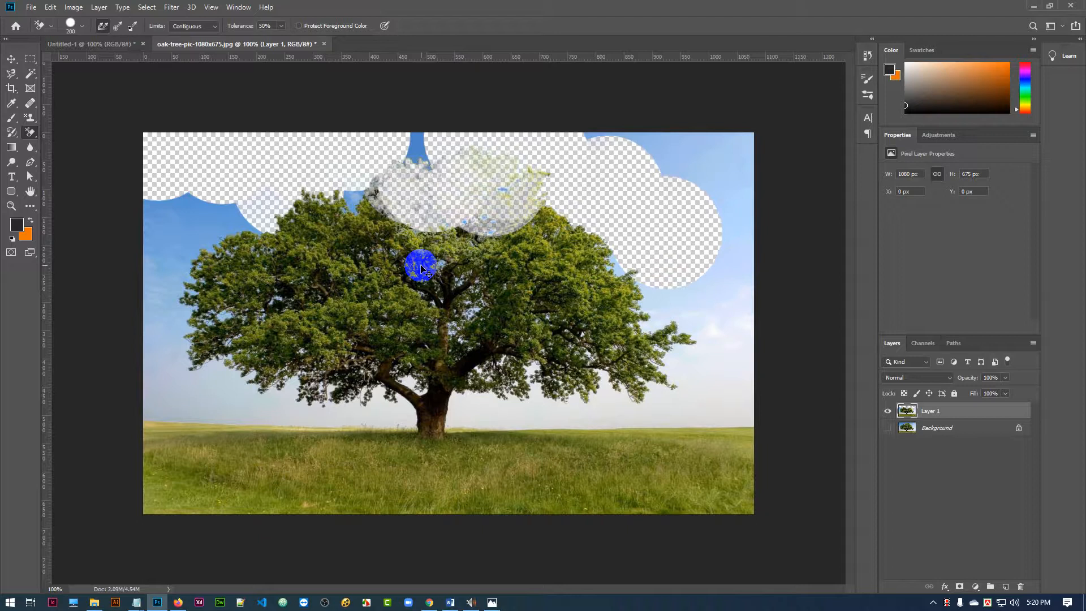
pyautogui.hotkey('ctrl', 'z')
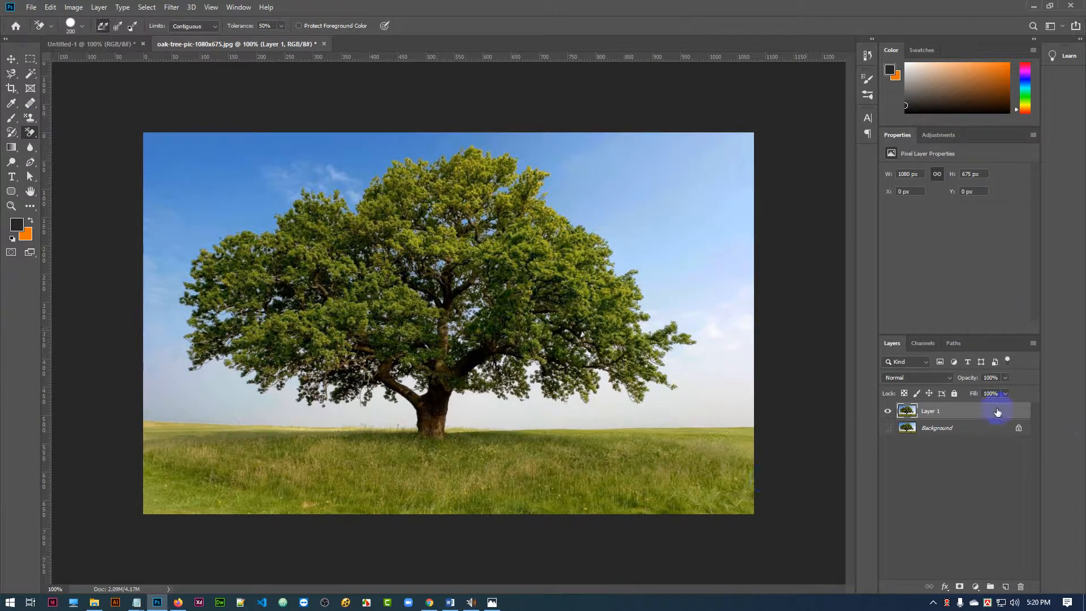
# Step: Activate the Pen tool and bring the horizon at the photo's left edge into close view
pyautogui.click(30, 164)
pyautogui.click(64, 162)
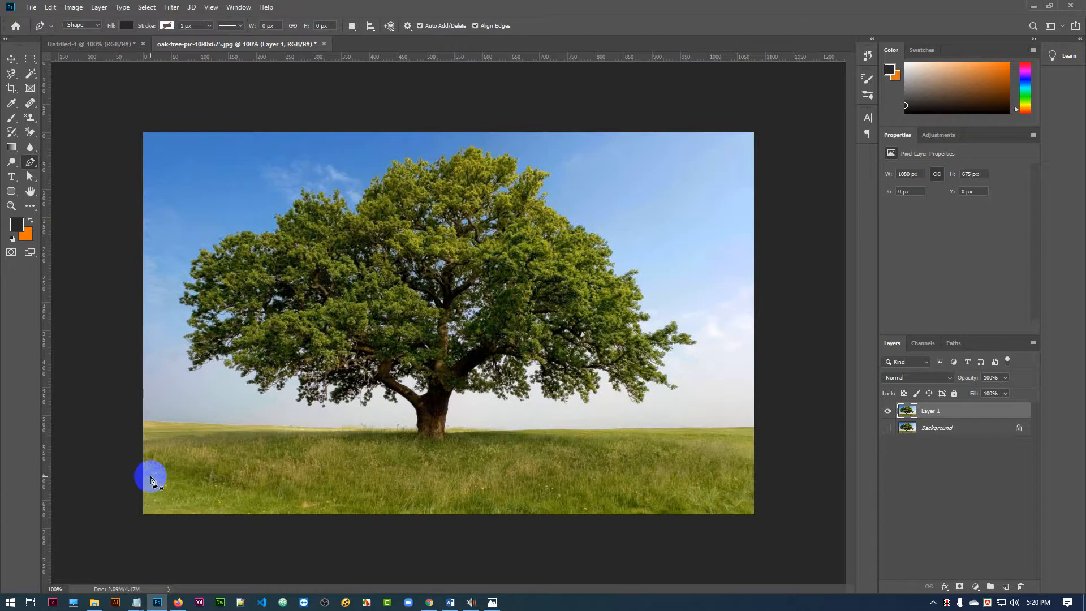
pyautogui.hotkey('ctrl', '+')
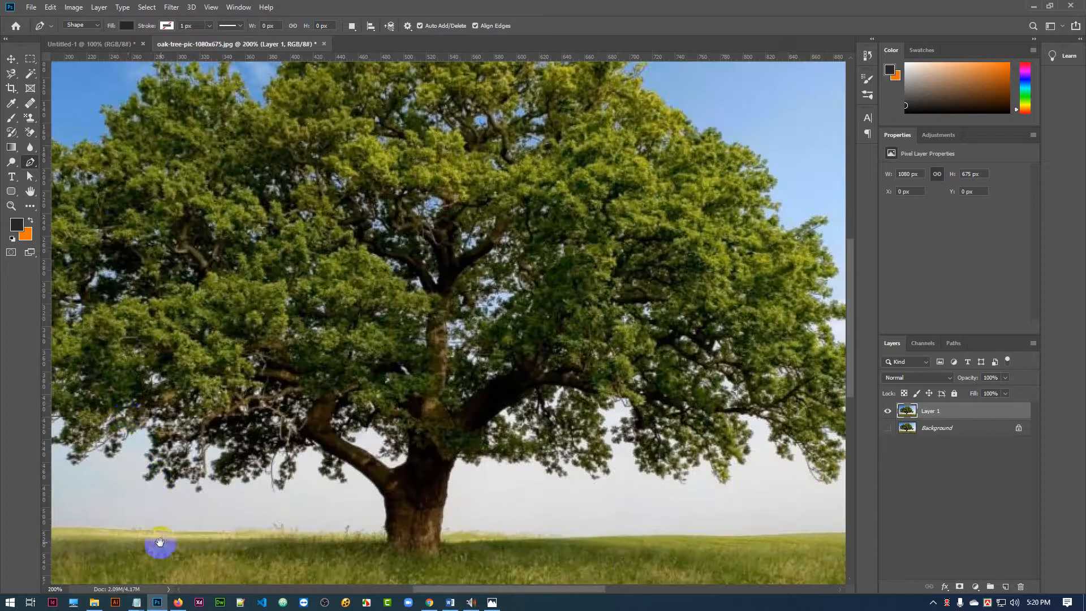
pyautogui.moveTo(158, 545); pyautogui.dragTo(164, 354)
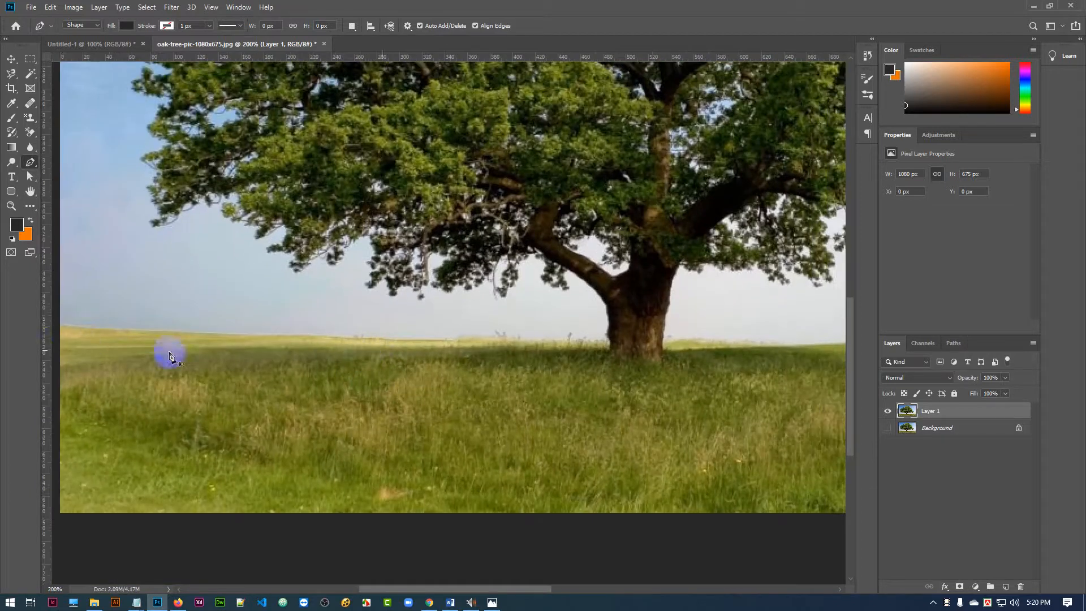
# Step: Try tracing the horizon from the photo's left edge with the Pen tool in Shape mode, and undo the whole shape
pyautogui.click(60, 326)
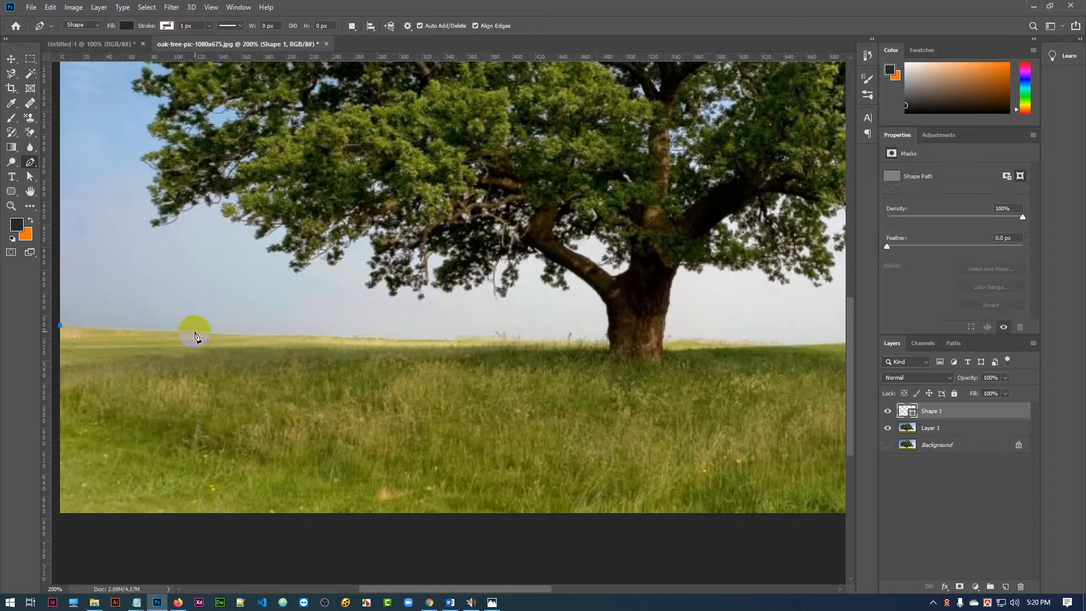
pyautogui.moveTo(196, 334); pyautogui.dragTo(221, 334)
pyautogui.click(195, 333)
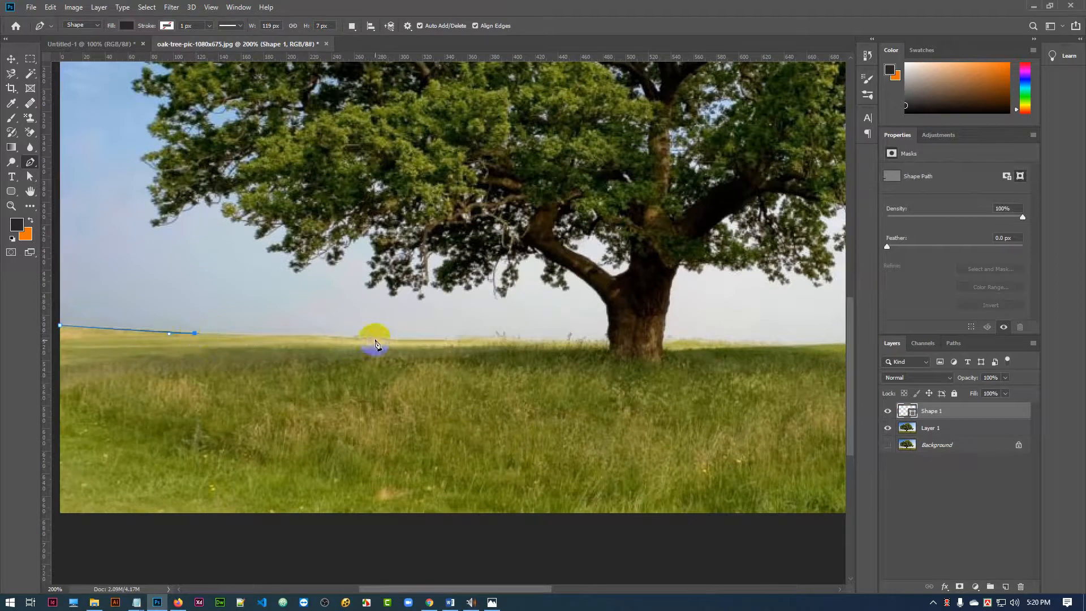
pyautogui.moveTo(376, 339); pyautogui.dragTo(402, 342)
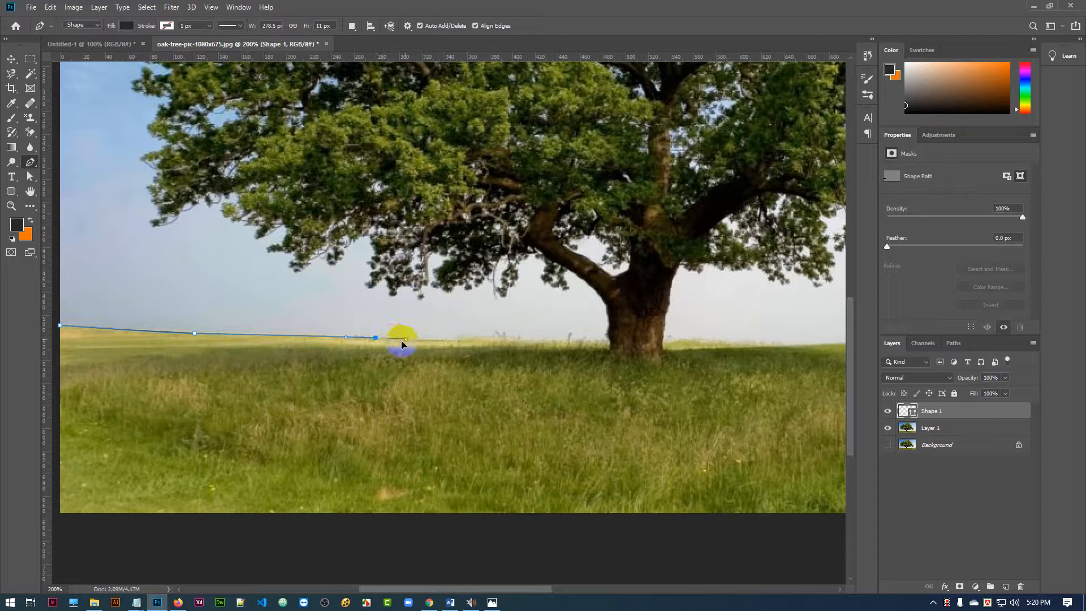
pyautogui.click(375, 337)
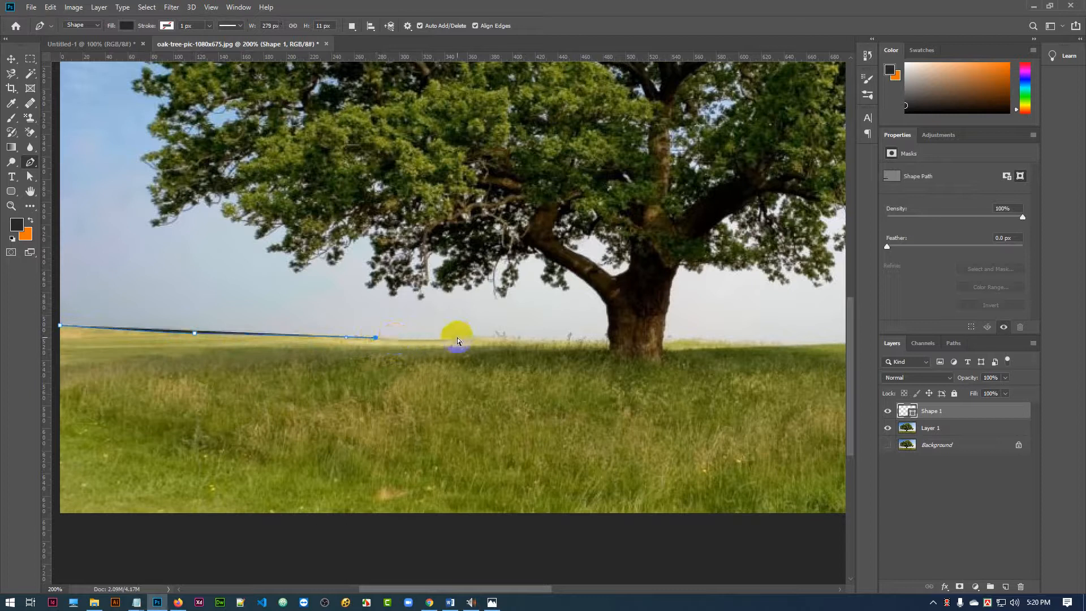
pyautogui.hotkey('ctrl', 'z')
pyautogui.hotkey('ctrl', 'z')
pyautogui.hotkey('ctrl', 'z')
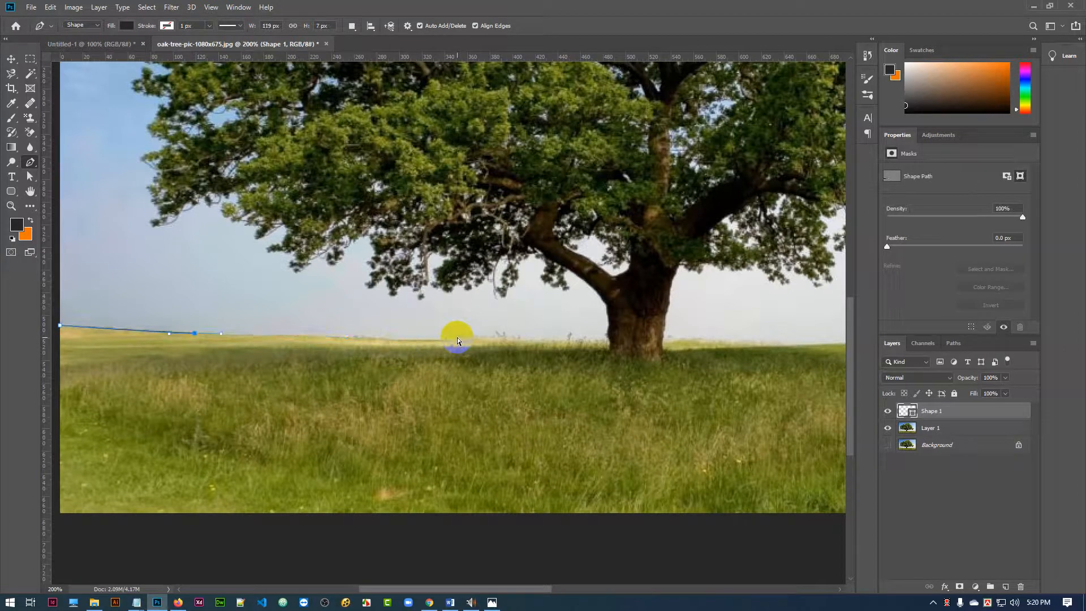
pyautogui.hotkey('ctrl', 'z')
pyautogui.hotkey('ctrl', 'z')
pyautogui.hotkey('ctrl', 'z')
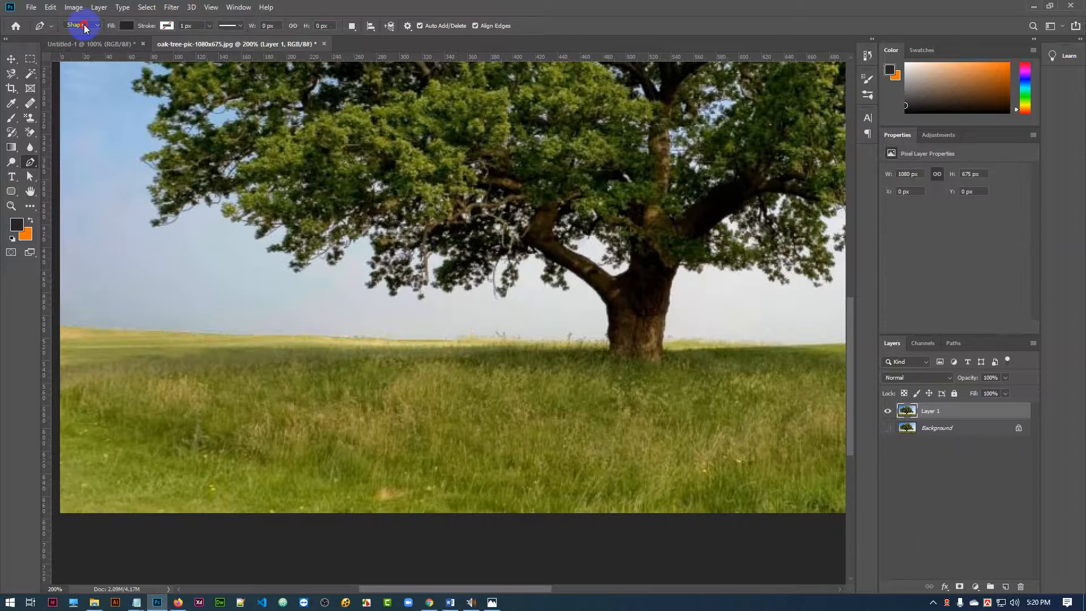
# Step: Set the Pen tool to Path mode and start a path along the horizon from the photo's left edge
pyautogui.click(85, 25)
pyautogui.click(83, 45)
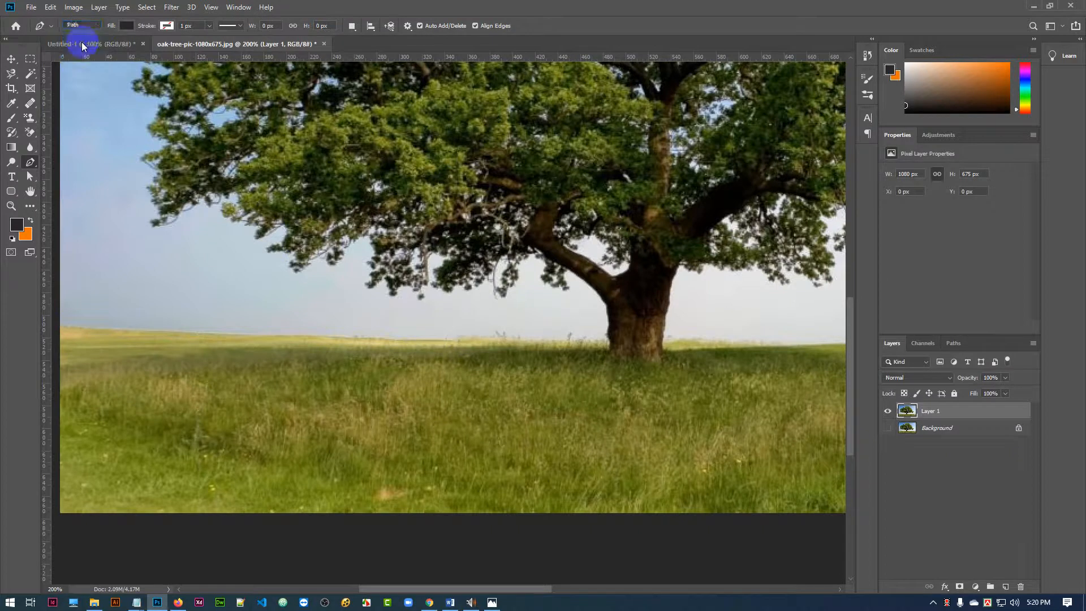
pyautogui.click(63, 330)
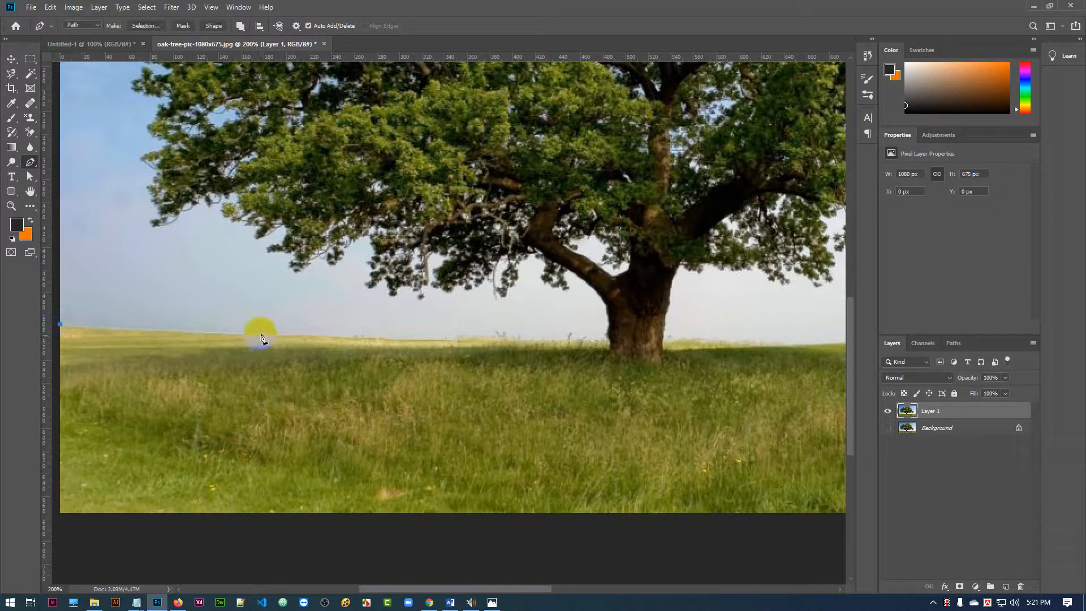
pyautogui.moveTo(262, 335); pyautogui.dragTo(307, 335)
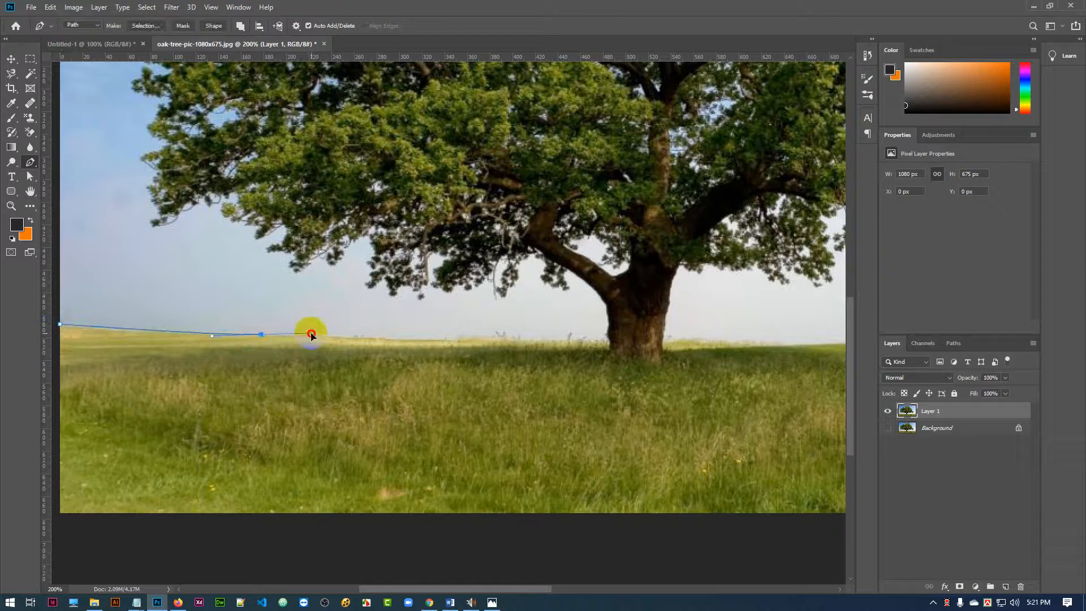
pyautogui.click(263, 335)
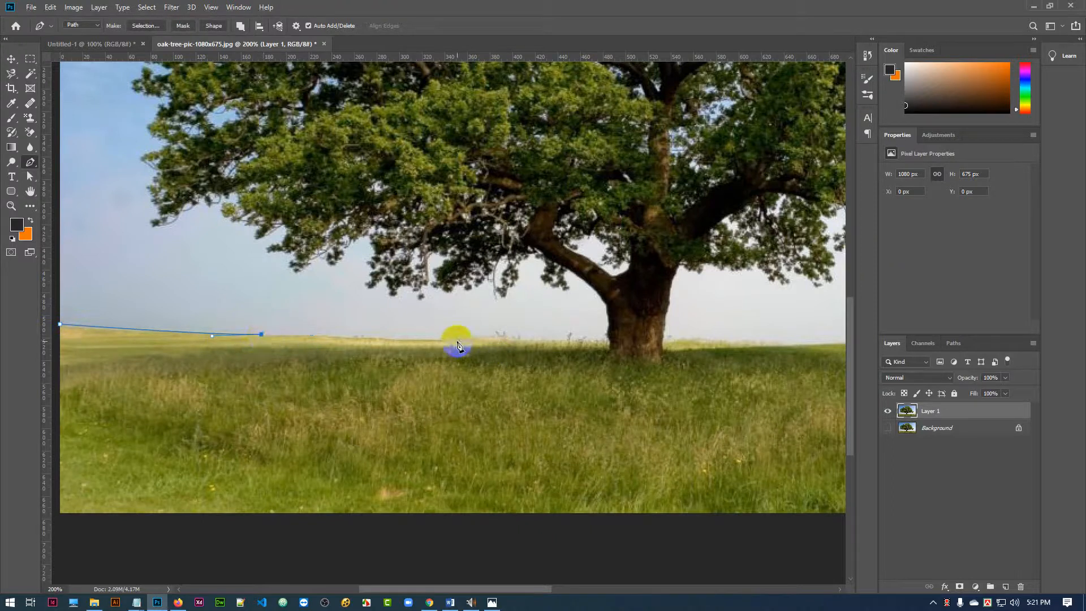
# Step: Extend the path along the horizon's grass line to the left side of the tree trunk
pyautogui.moveTo(457, 339); pyautogui.dragTo(480, 338)
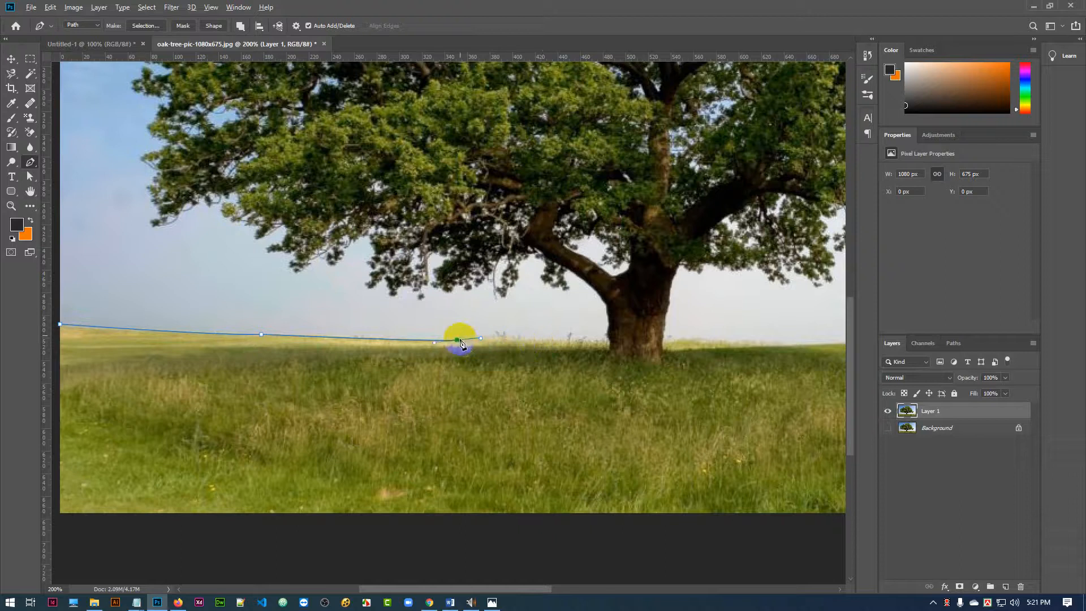
pyautogui.click(457, 339)
pyautogui.click(564, 347)
pyautogui.moveTo(566, 342); pyautogui.dragTo(612, 343)
pyautogui.click(566, 340)
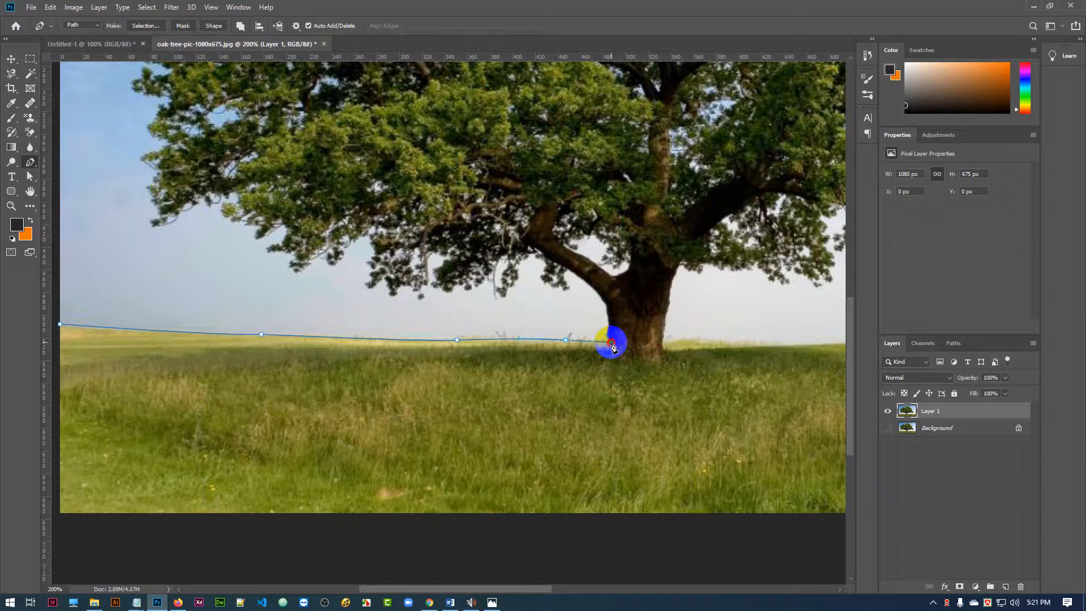
pyautogui.click(611, 342)
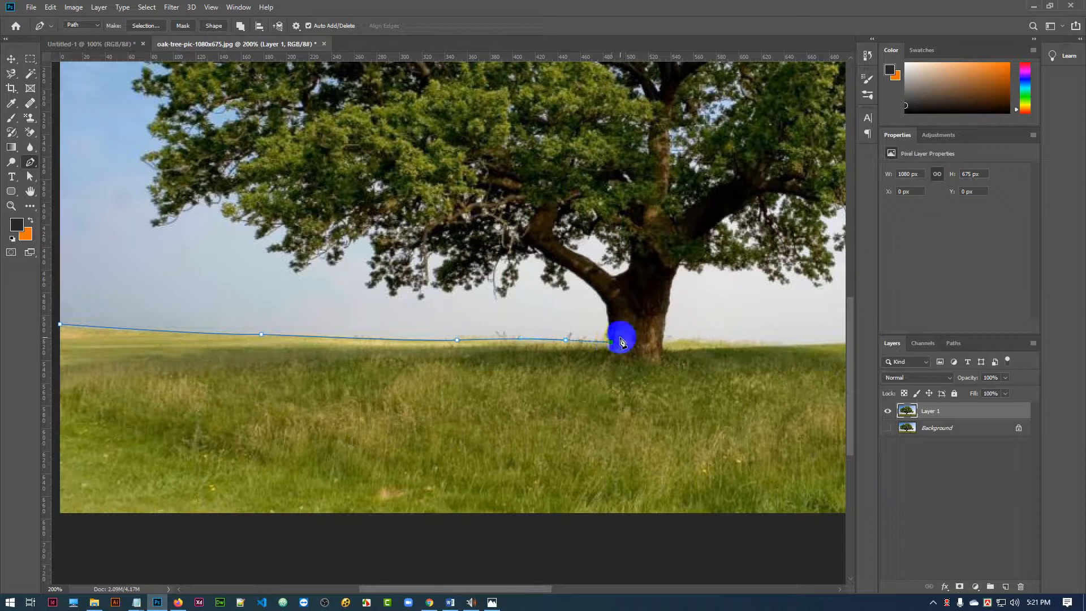
# Step: Continue the path up the left side of the trunk and along the underside of the lower-left branch
pyautogui.hotkey('ctrl', '+')
pyautogui.moveTo(763, 460); pyautogui.dragTo(577, 456)
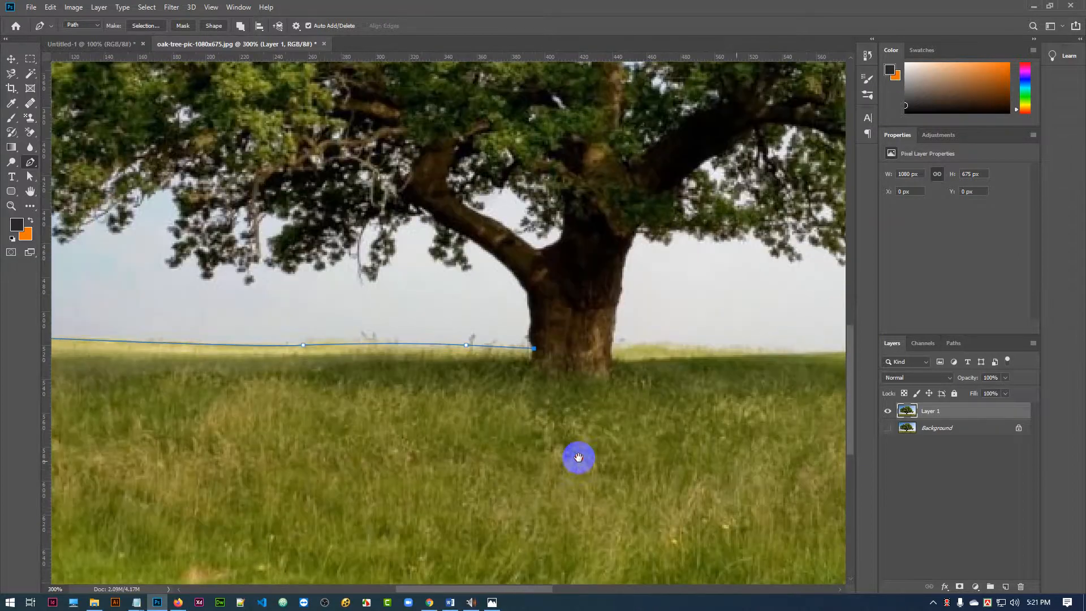
pyautogui.moveTo(532, 319); pyautogui.dragTo(527, 290)
pyautogui.moveTo(432, 284); pyautogui.dragTo(519, 328)
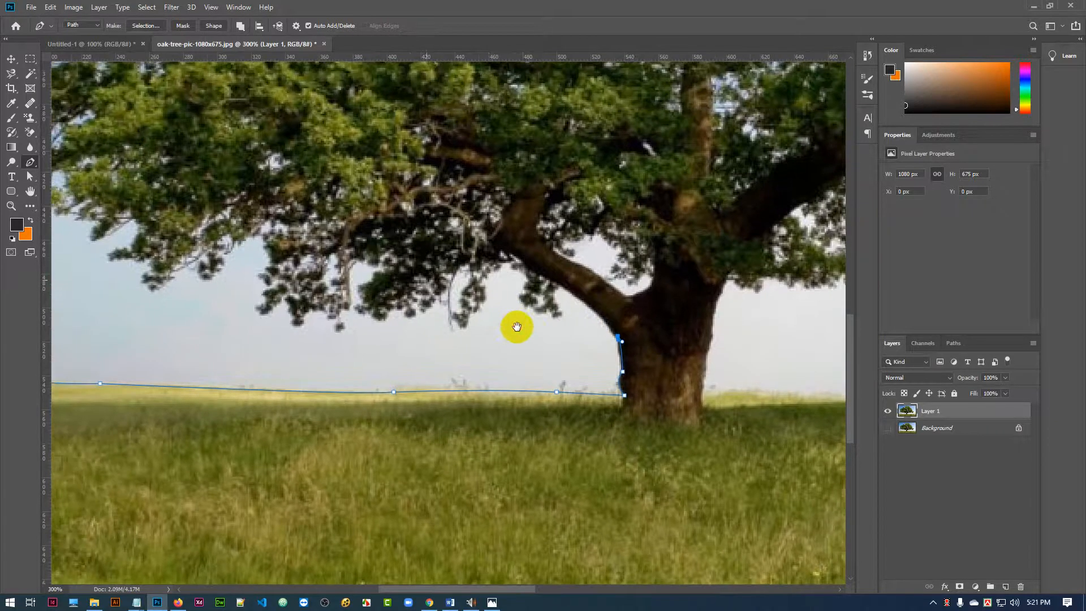
pyautogui.moveTo(557, 285)
pyautogui.mouseDown()
pyautogui.moveTo(523, 268)
pyautogui.moveTo(560, 281)
pyautogui.mouseUp()
pyautogui.moveTo(461, 381); pyautogui.dragTo(503, 326)
pyautogui.hotkey('ctrl', '-')
pyautogui.hotkey('ctrl', '-')
pyautogui.hotkey('ctrl', '-')
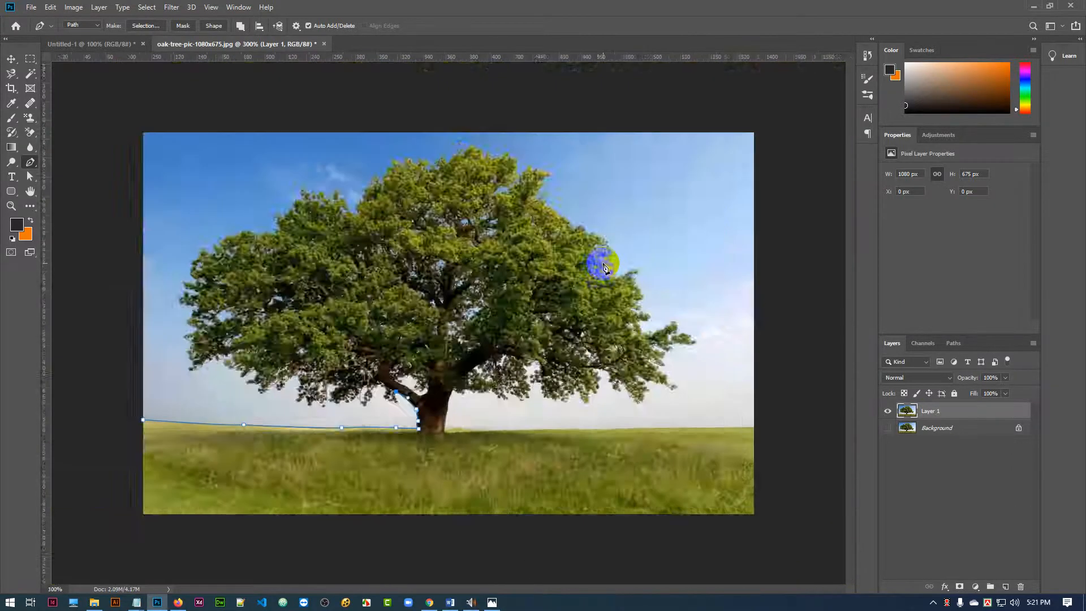
pyautogui.hotkey('ctrl', '+')
pyautogui.hotkey('ctrl', '+')
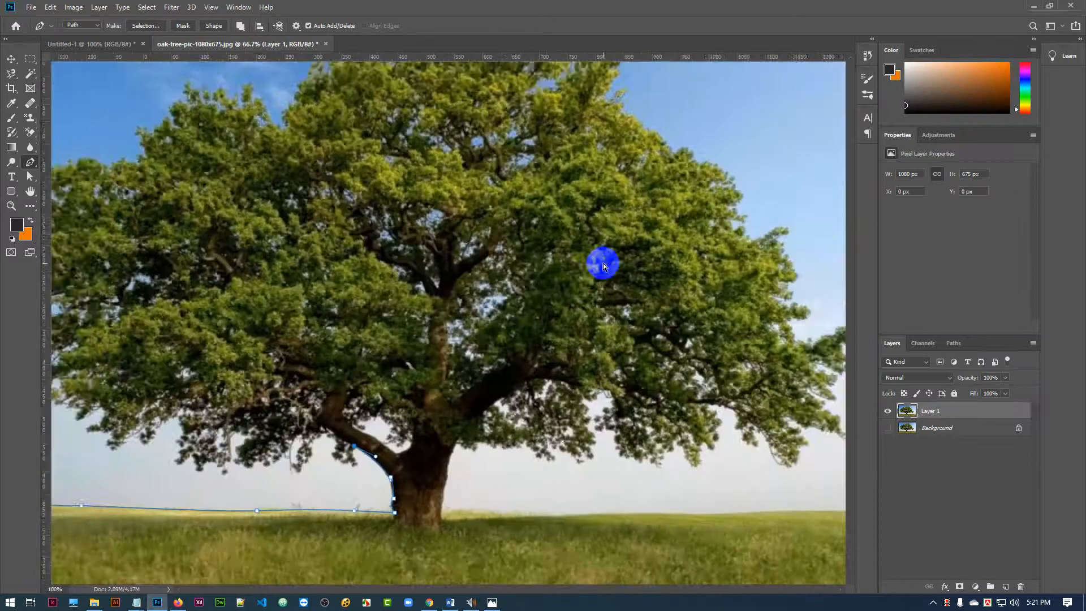
# Step: Continue the path loosely through the sky beneath the foliage that hangs just left of the trunk
pyautogui.hotkey('ctrl', '-')
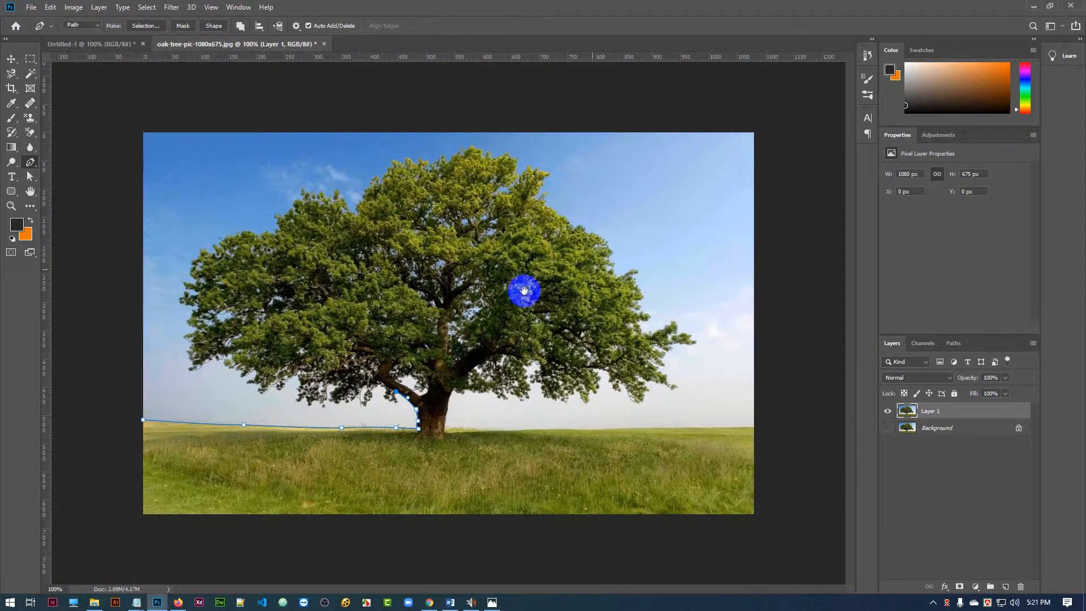
pyautogui.click(405, 407)
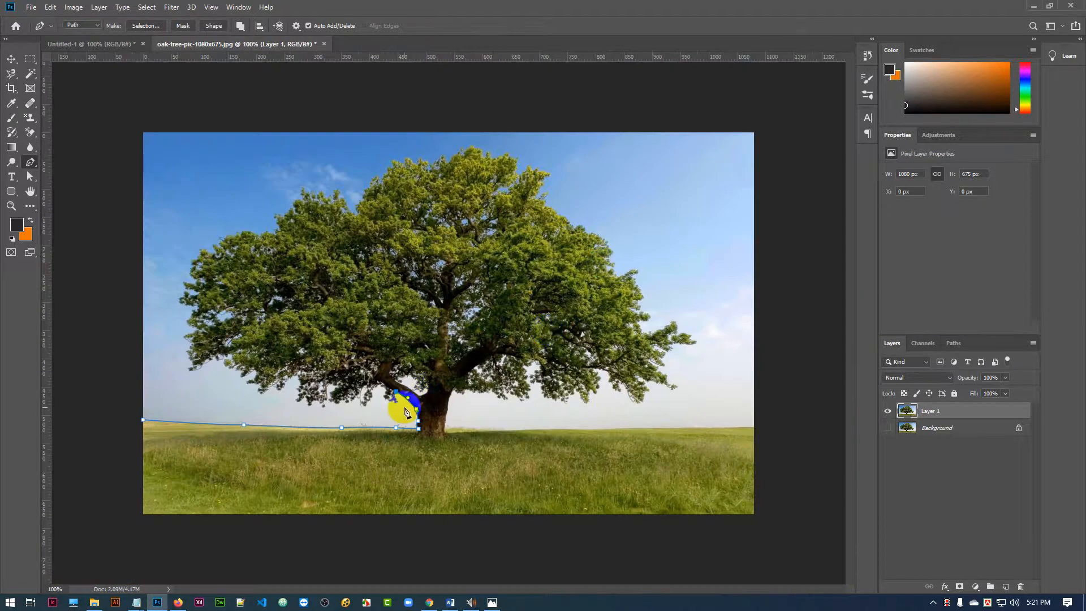
pyautogui.click(378, 417)
pyautogui.click(355, 408)
pyautogui.click(342, 412)
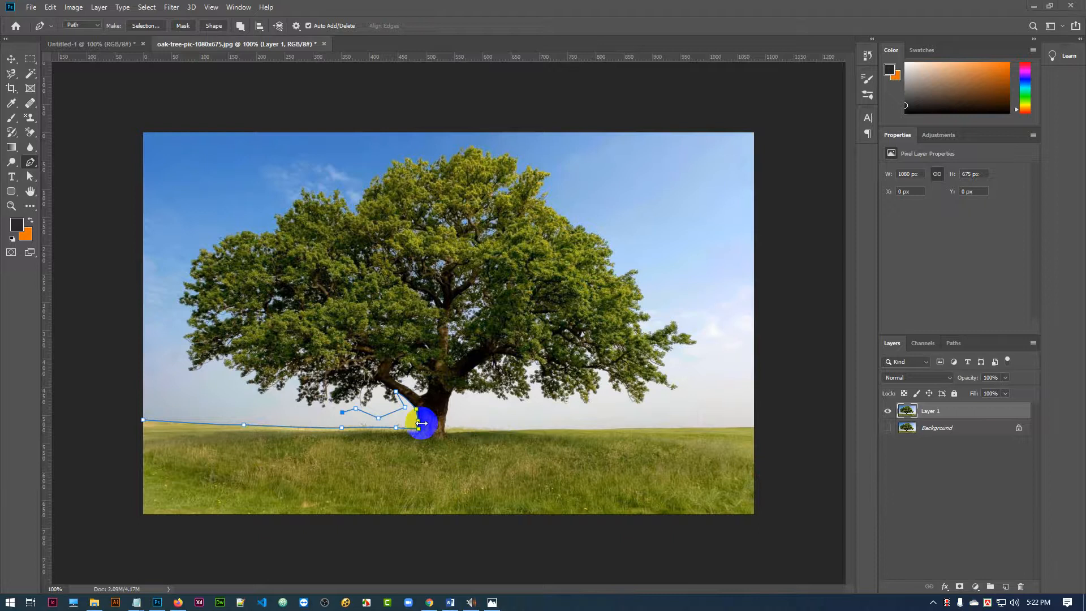
pyautogui.click(261, 386)
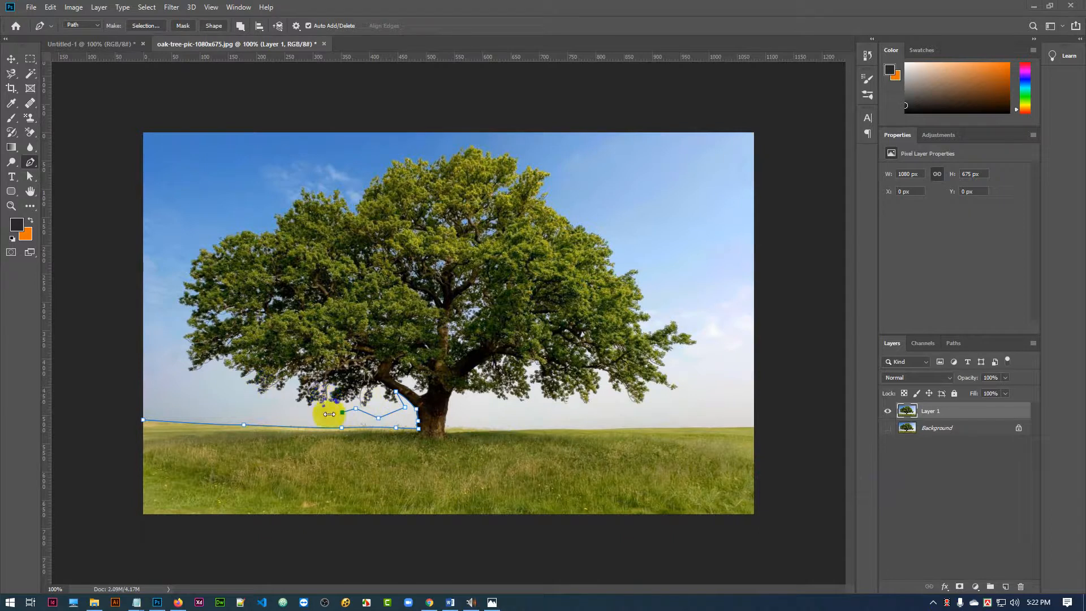
pyautogui.click(346, 396)
pyautogui.click(333, 416)
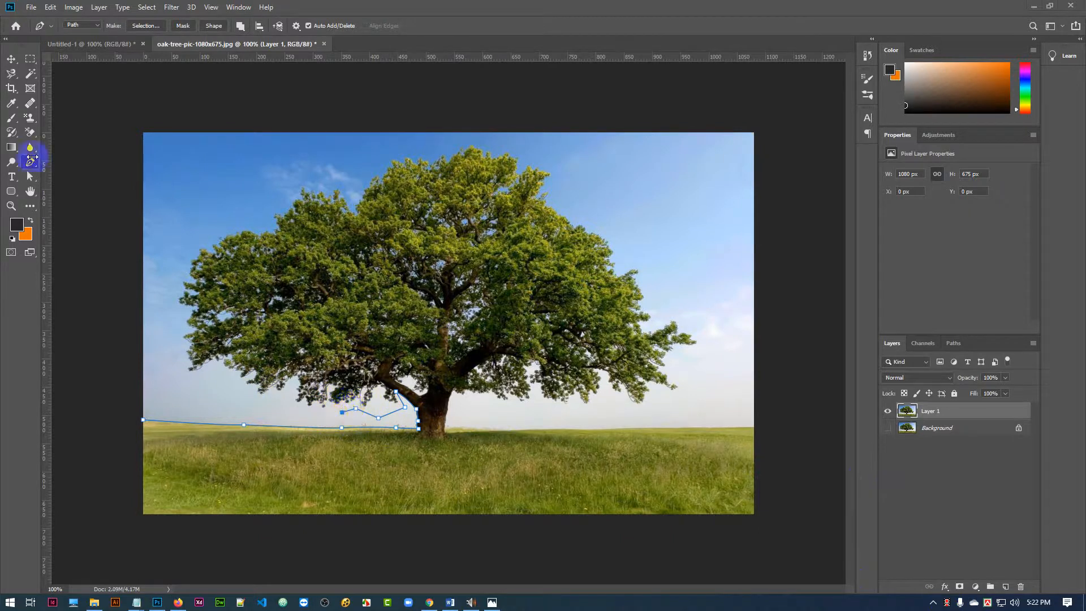
pyautogui.click(493, 531)
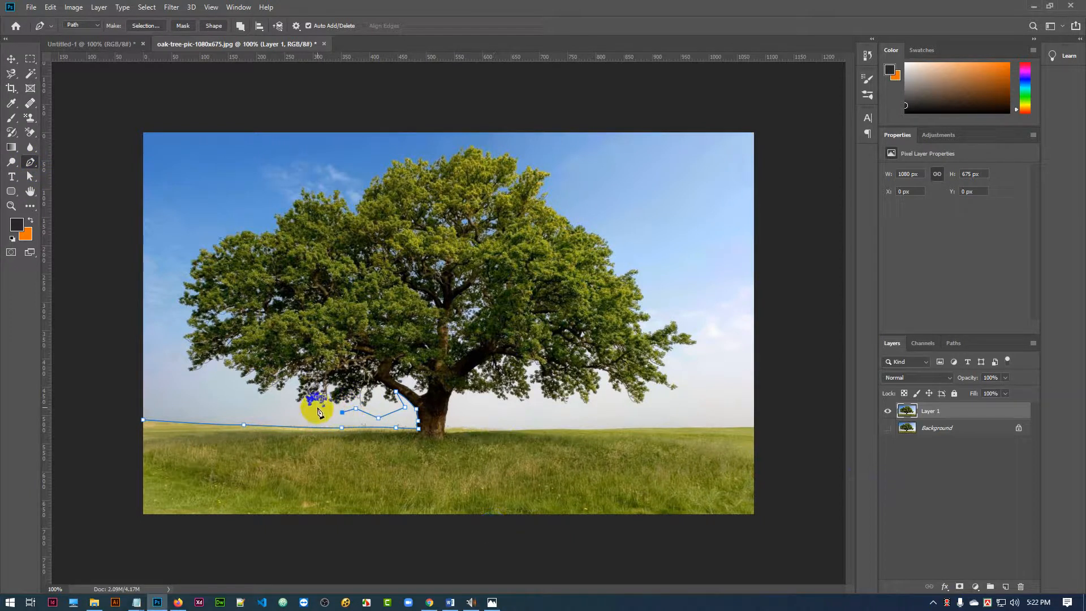
# Step: Extend the path leftward beneath the hanging foliage, keeping it just outside the leaves
pyautogui.click(317, 407)
pyautogui.click(294, 408)
pyautogui.click(292, 389)
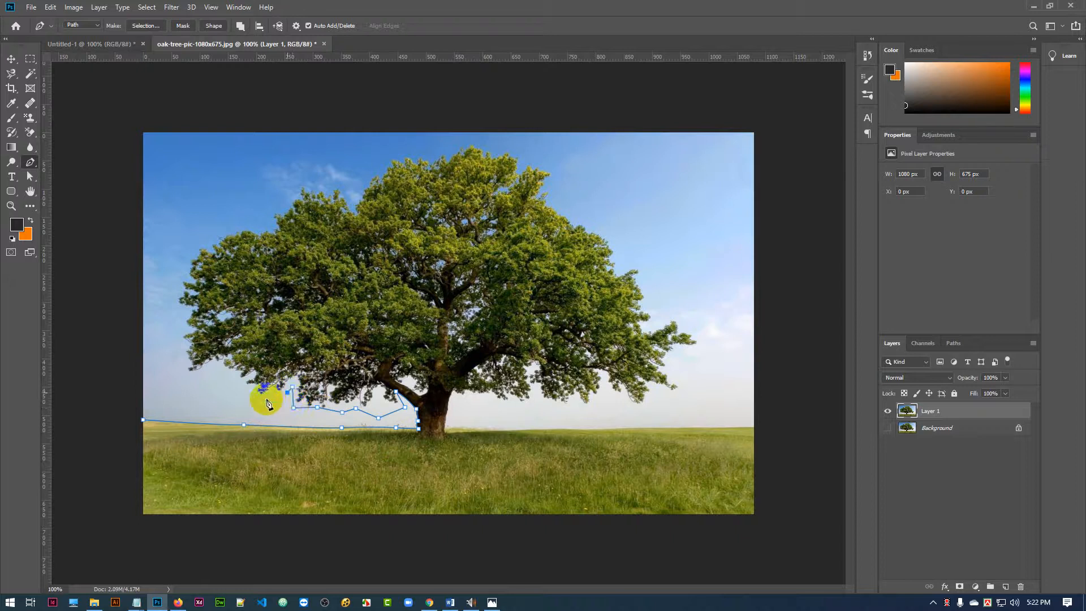
pyautogui.click(275, 392)
pyautogui.click(257, 398)
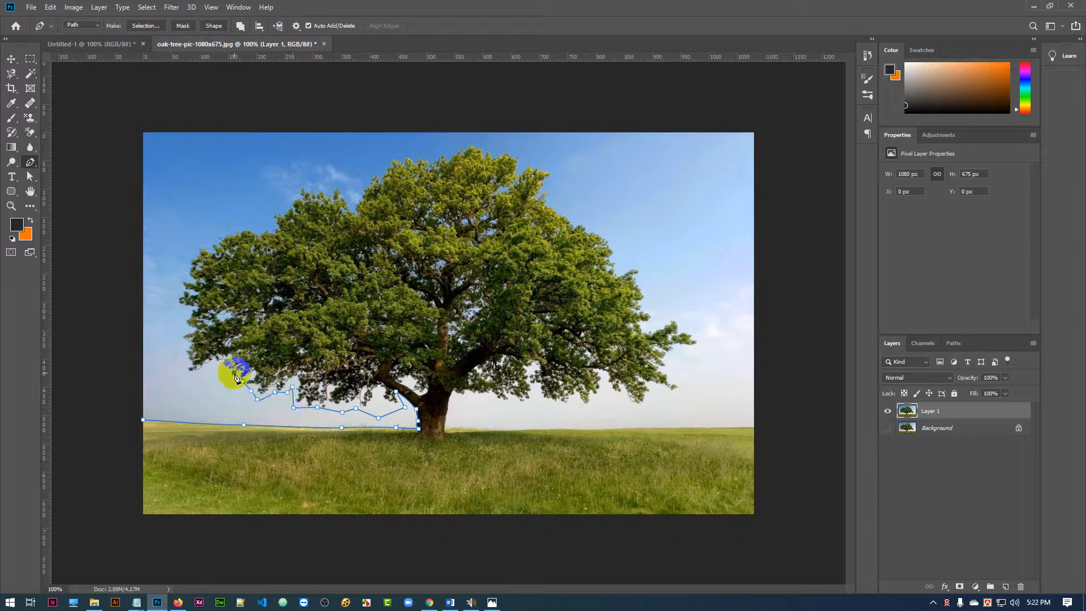
# Step: Carry the path along the underside of the crown's far-left foliage and around its lower-left tip
pyautogui.click(219, 363)
pyautogui.click(213, 365)
pyautogui.click(207, 366)
pyautogui.click(201, 369)
pyautogui.click(187, 377)
pyautogui.click(186, 362)
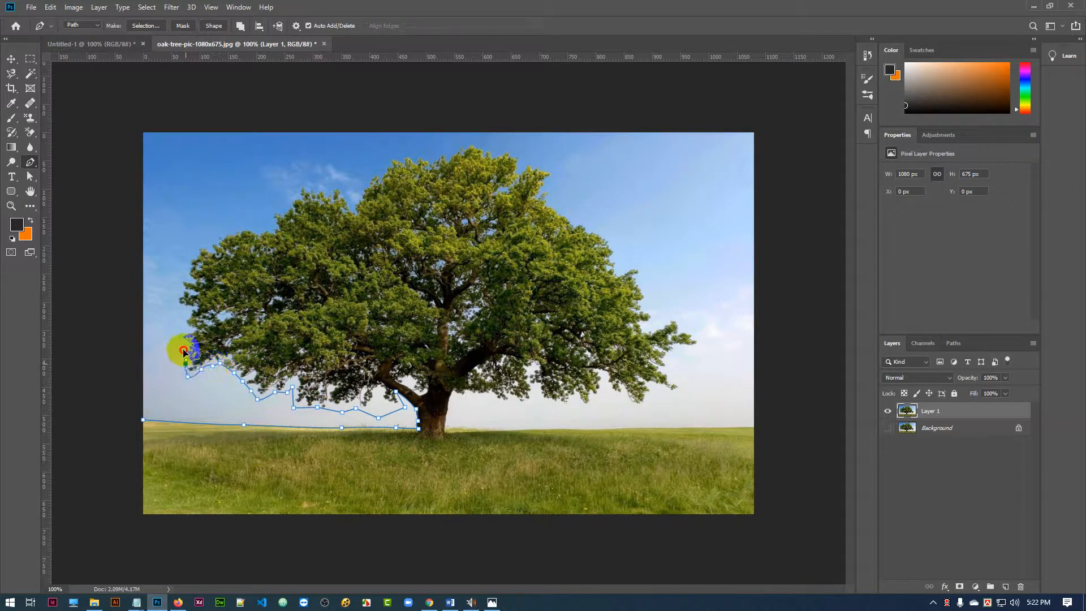
# Step: Trace the path up the left side of the crown, slightly outside the leaves
pyautogui.click(183, 352)
pyautogui.click(181, 330)
pyautogui.click(173, 313)
pyautogui.click(181, 316)
pyautogui.click(175, 299)
pyautogui.click(177, 287)
pyautogui.click(181, 272)
pyautogui.click(185, 262)
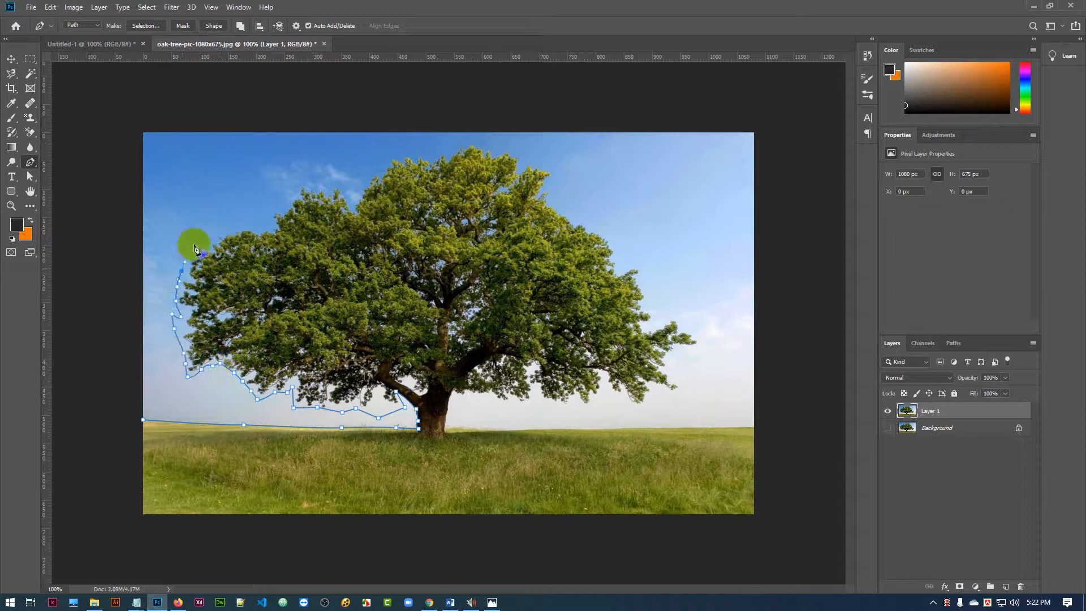
# Step: Continue the path over the crown's upper-left shoulder to the top of the smaller left leaf cluster
pyautogui.click(194, 244)
pyautogui.click(207, 229)
pyautogui.click(231, 224)
pyautogui.click(257, 227)
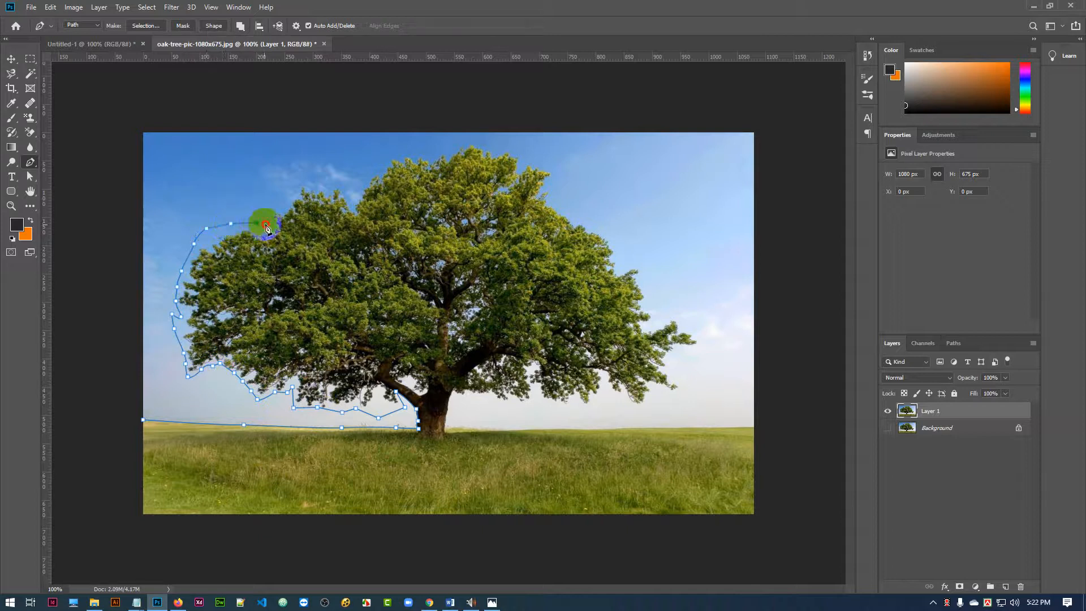
pyautogui.click(275, 207)
pyautogui.click(292, 204)
pyautogui.click(293, 191)
pyautogui.click(306, 176)
pyautogui.click(319, 183)
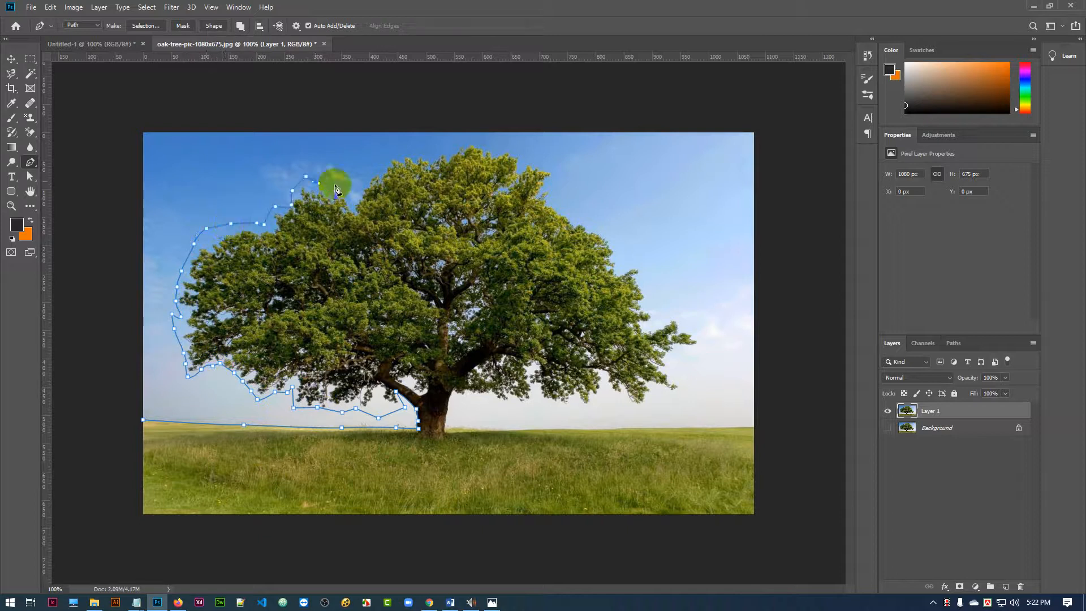
# Step: Extend the path from the left leaf cluster across the dip and up toward the crown's peak
pyautogui.click(335, 184)
pyautogui.click(347, 193)
pyautogui.click(359, 187)
pyautogui.click(366, 175)
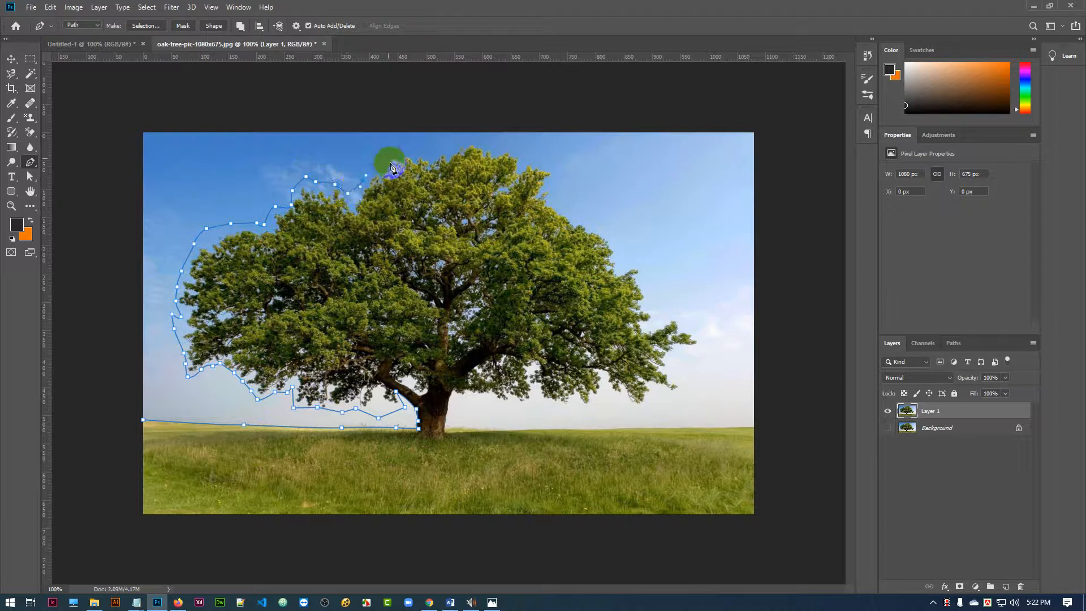
pyautogui.click(389, 167)
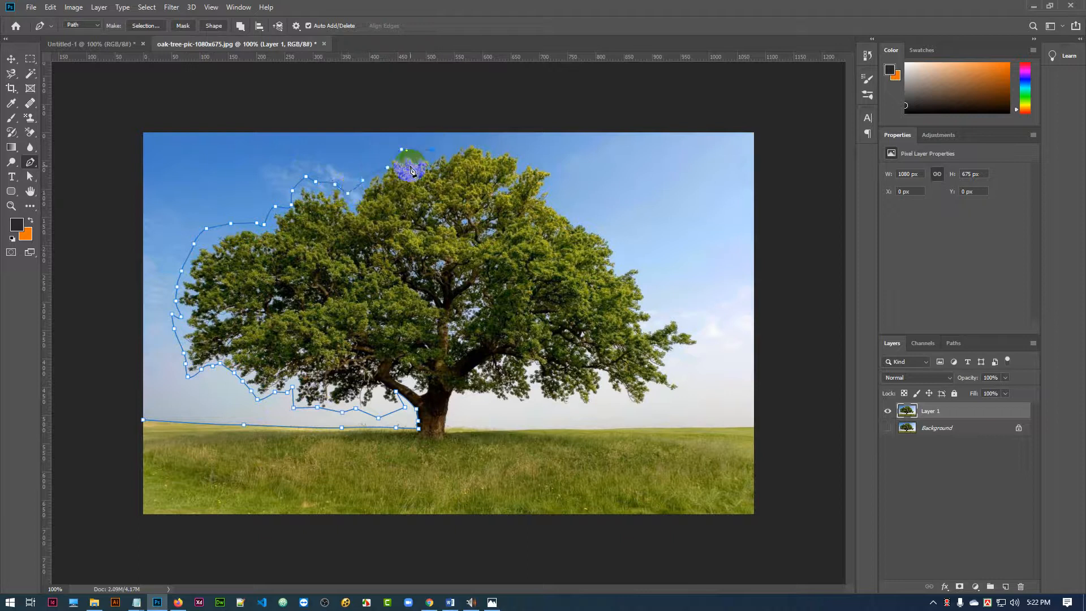
pyautogui.click(449, 150)
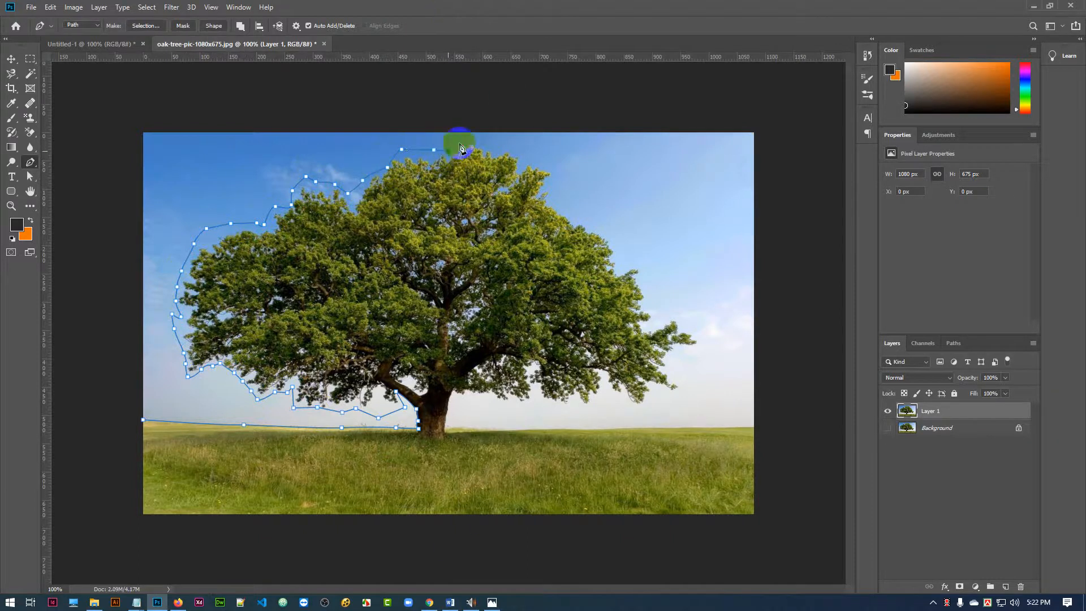
# Step: Take the path over the peak of the crown and onto its upper-right slope
pyautogui.click(476, 139)
pyautogui.click(486, 140)
pyautogui.click(488, 147)
pyautogui.click(499, 146)
pyautogui.click(528, 154)
pyautogui.click(539, 164)
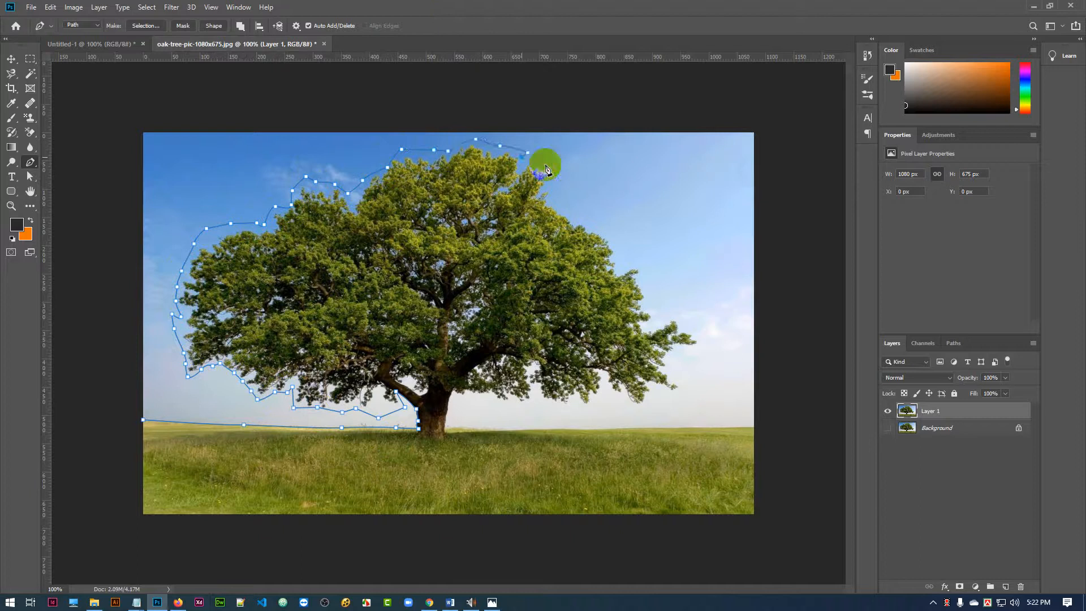
# Step: Trace the path down the crown's upper-right slope, following the stepped leaf outline
pyautogui.click(561, 183)
pyautogui.click(552, 189)
pyautogui.click(558, 208)
pyautogui.click(584, 226)
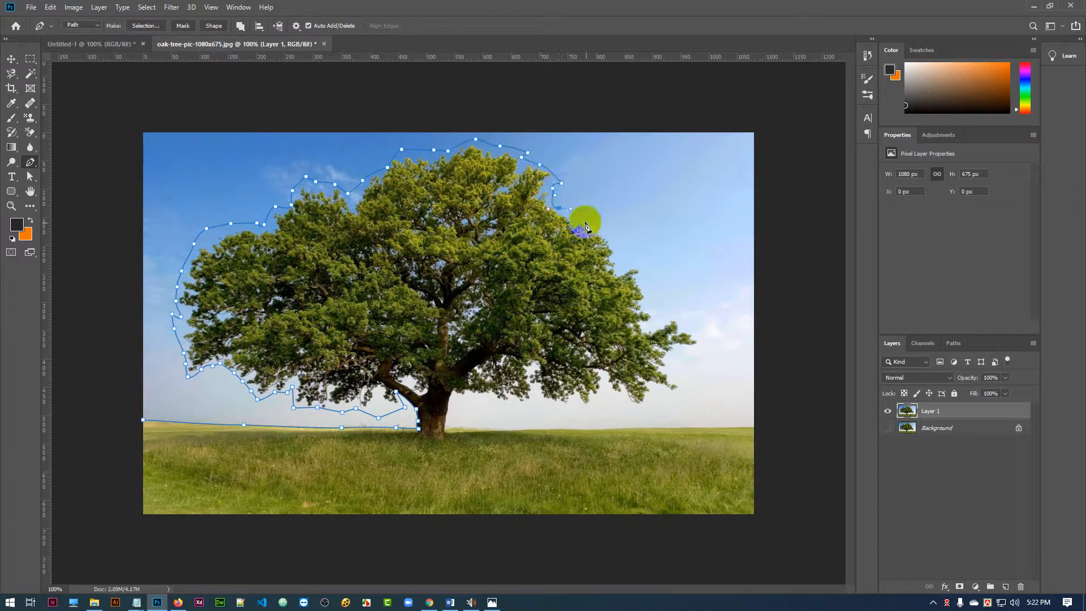
pyautogui.click(629, 255)
pyautogui.click(624, 263)
pyautogui.click(648, 272)
pyautogui.click(644, 282)
pyautogui.click(653, 298)
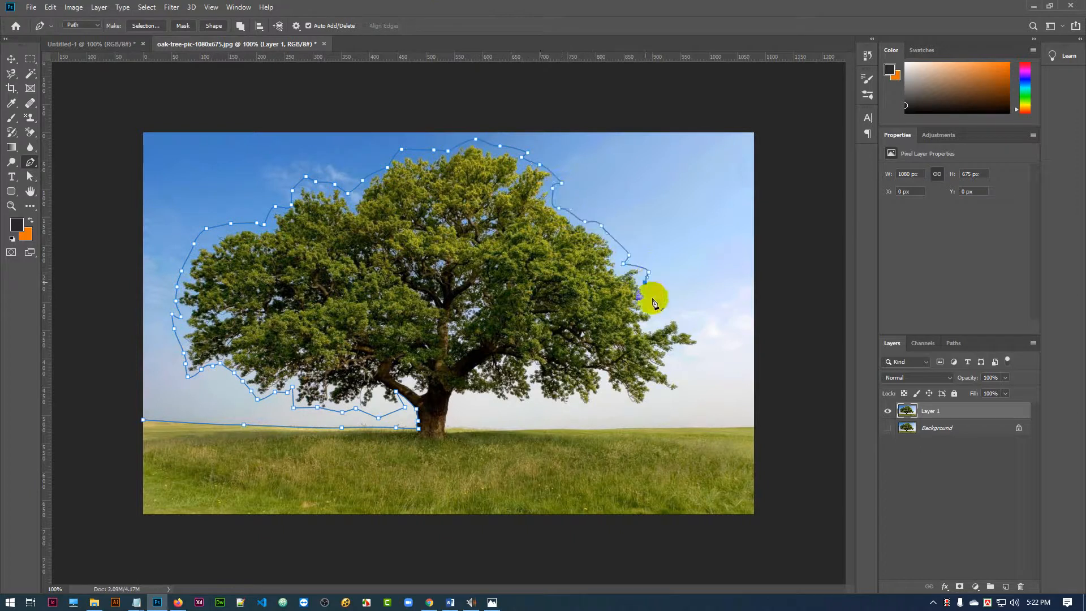
# Step: Lead the path around the branch that juts out farthest on the crown's right side
pyautogui.click(652, 306)
pyautogui.click(654, 327)
pyautogui.click(667, 318)
pyautogui.click(695, 318)
pyautogui.click(705, 351)
pyautogui.click(687, 354)
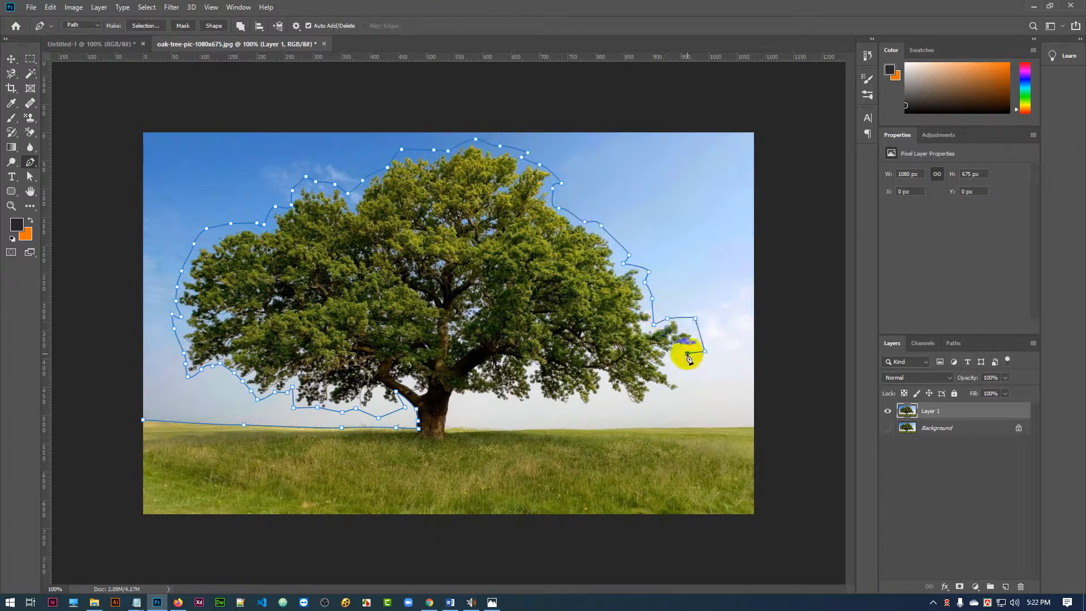
# Step: Continue the path below the protruding right branch and around the crown's lower-right leaf tips
pyautogui.click(676, 358)
pyautogui.click(667, 366)
pyautogui.click(689, 385)
pyautogui.click(684, 399)
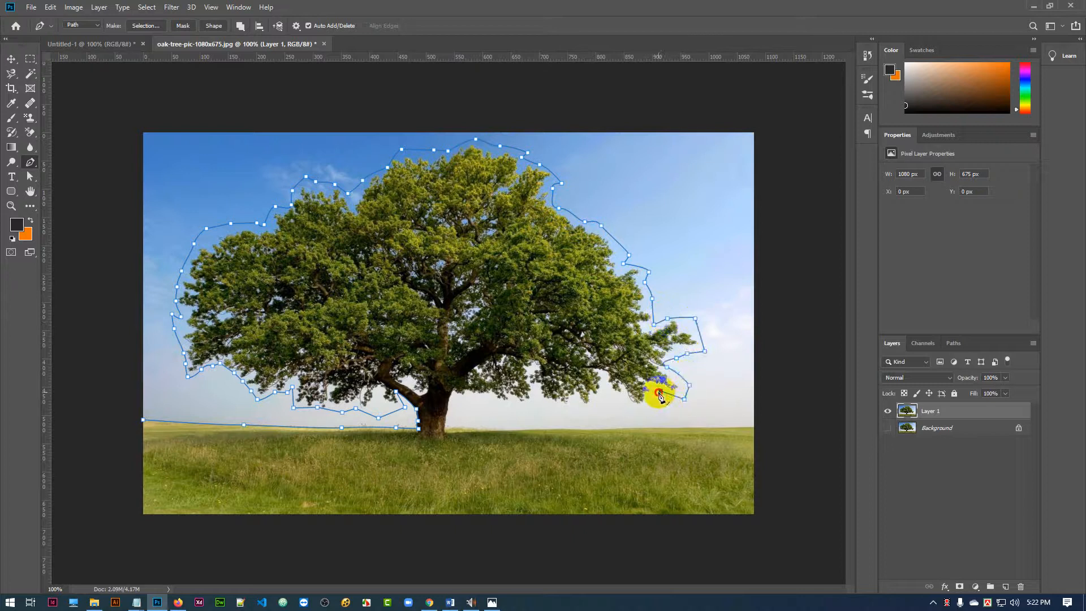
pyautogui.click(660, 390)
pyautogui.click(645, 407)
# Step: Extend the path leftward beneath the right-hand foliage, dipping into the gaps between the leaf clusters
pyautogui.click(622, 406)
pyautogui.click(622, 399)
pyautogui.click(606, 384)
pyautogui.click(595, 397)
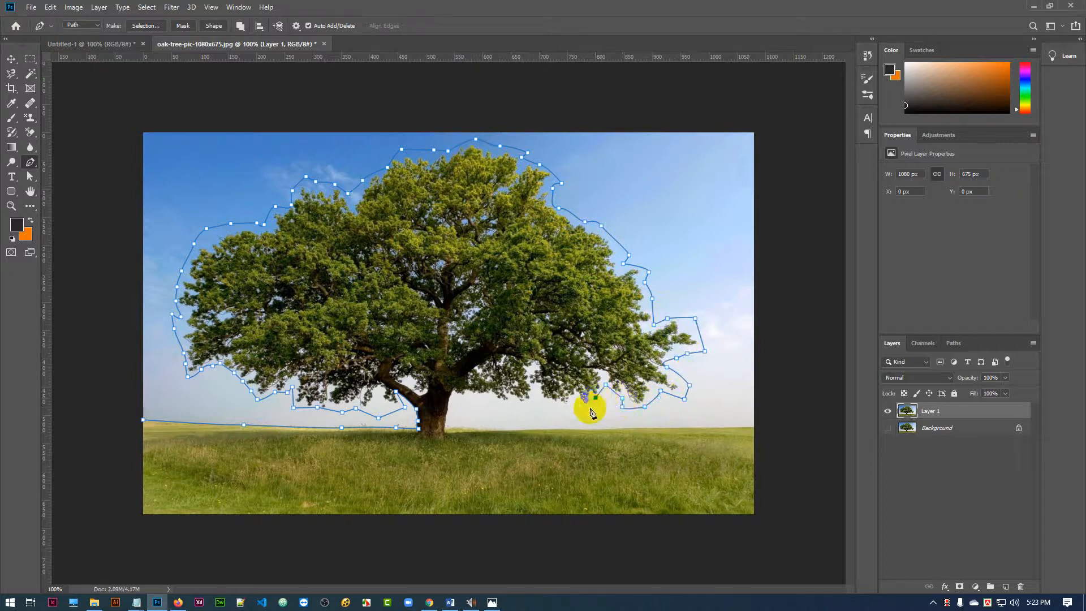
pyautogui.click(589, 409)
pyautogui.click(575, 402)
pyautogui.click(554, 407)
pyautogui.click(532, 400)
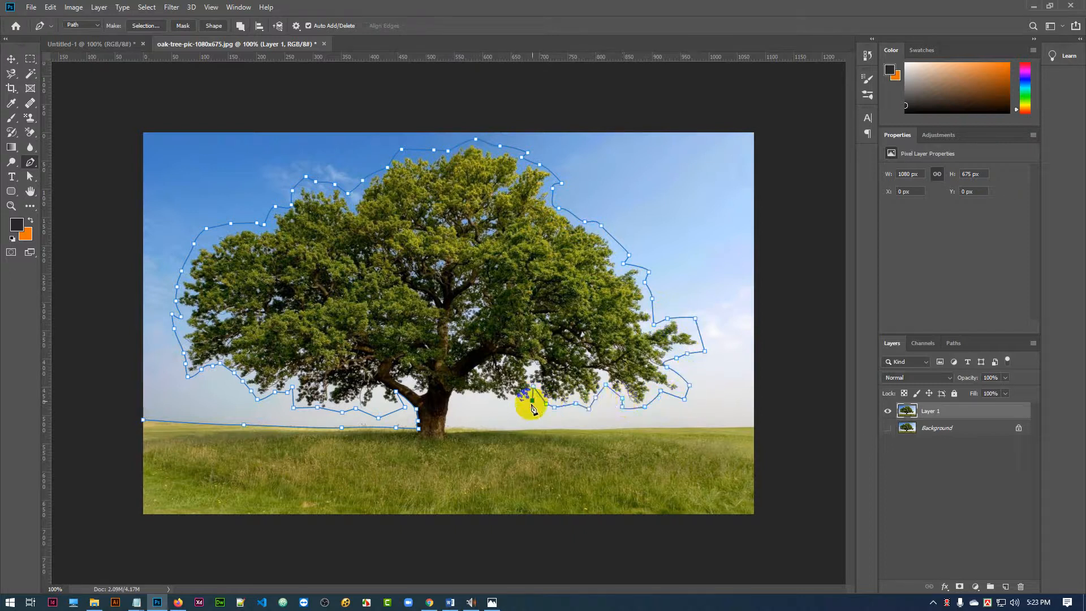
# Step: Bring the path beneath the remaining foliage to just right of the trunk
pyautogui.click(524, 410)
pyautogui.click(499, 405)
pyautogui.click(471, 396)
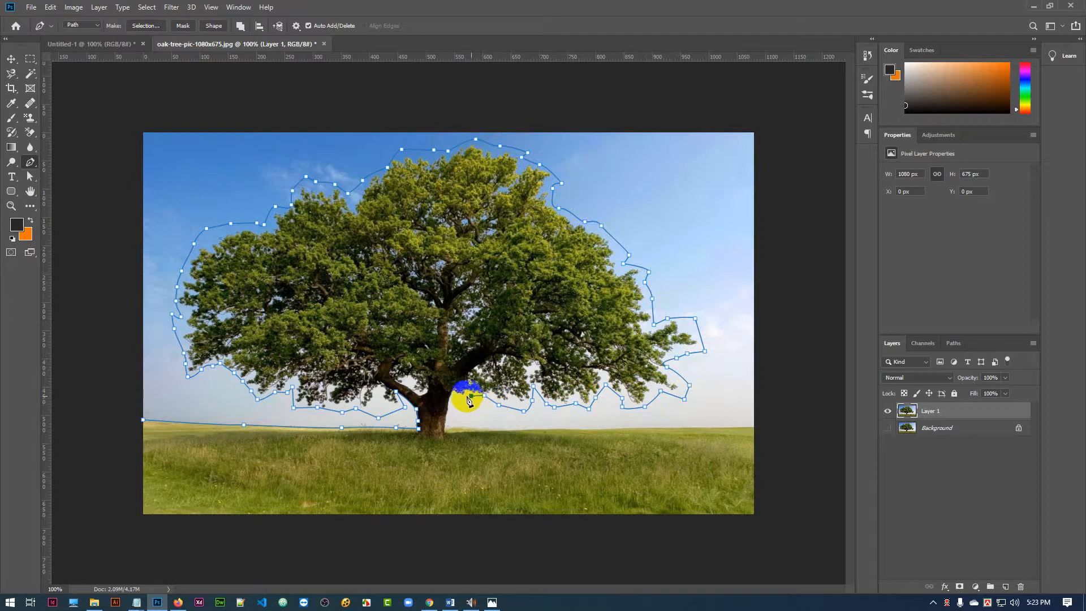
pyautogui.click(460, 398)
# Step: Trace the path closely from the foliage down the right side of the trunk toward the grass
pyautogui.hotkey('ctrl', '+')
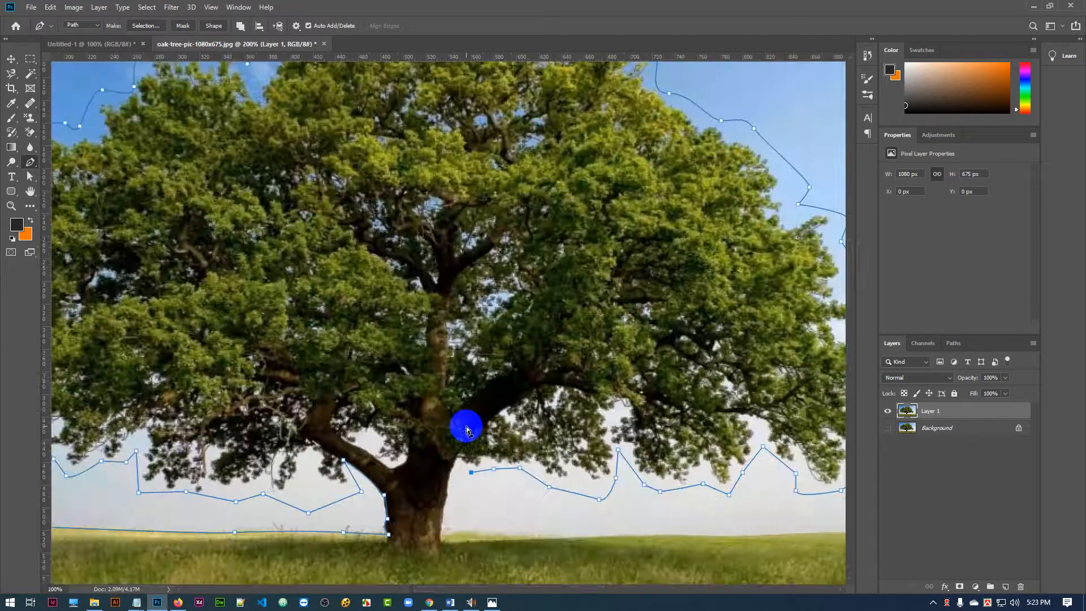
pyautogui.hotkey('ctrl', '+')
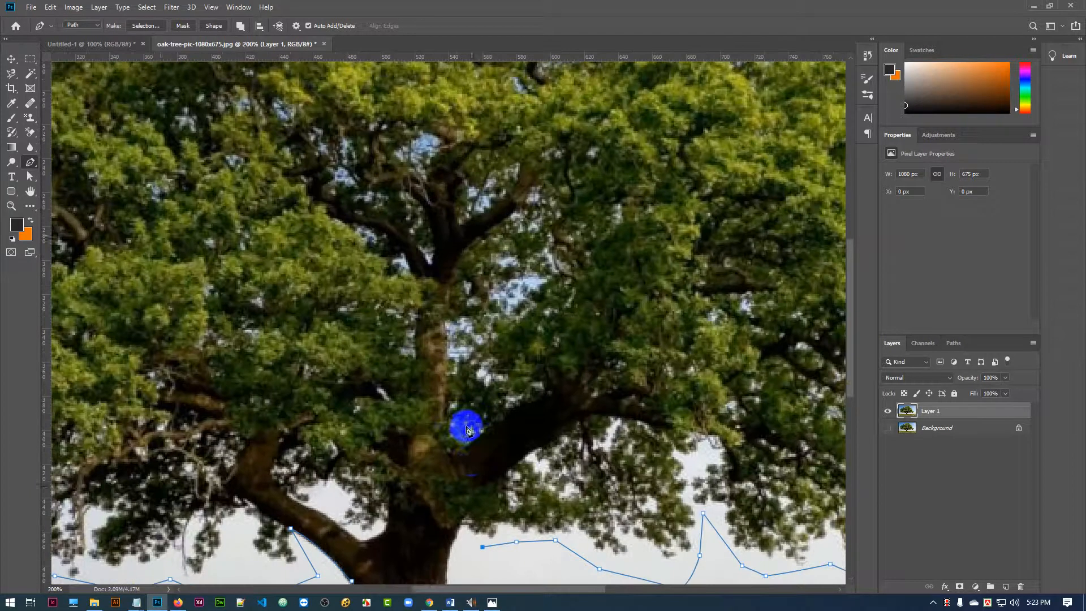
pyautogui.moveTo(468, 444); pyautogui.dragTo(454, 292)
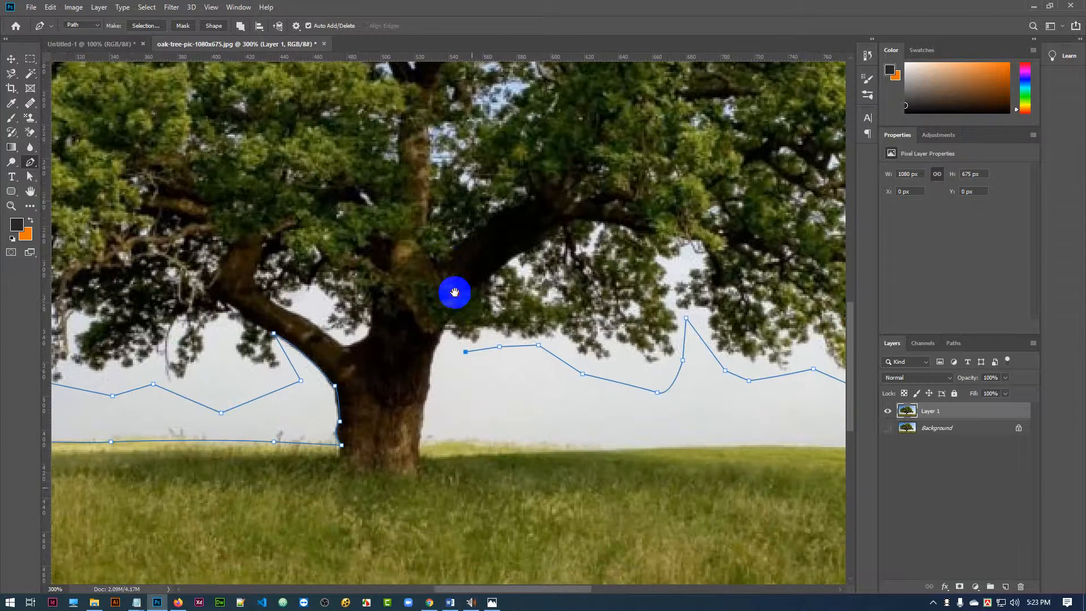
pyautogui.click(449, 334)
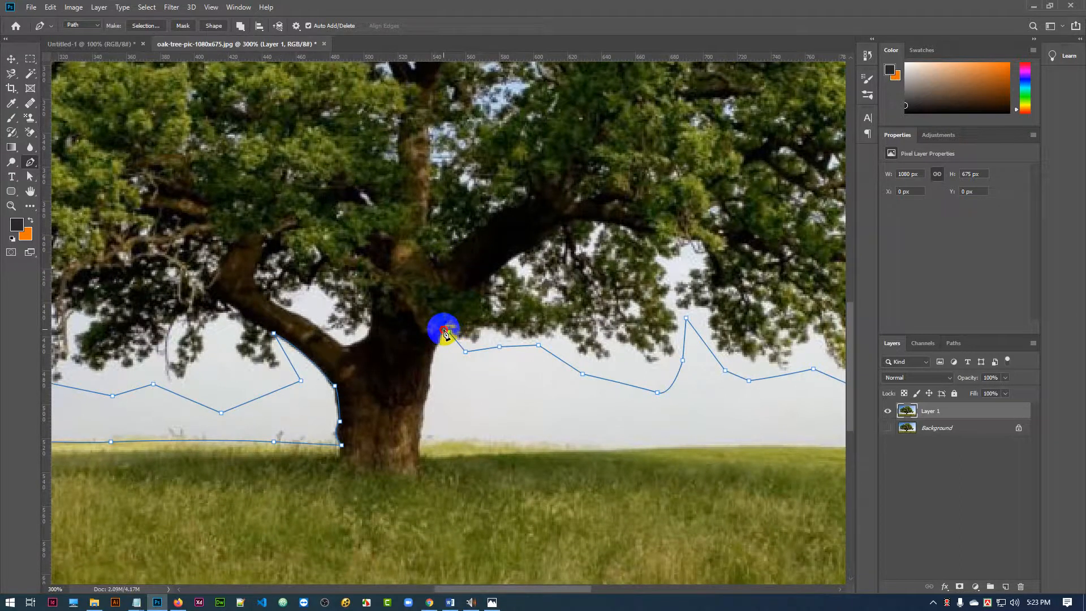
pyautogui.click(430, 378)
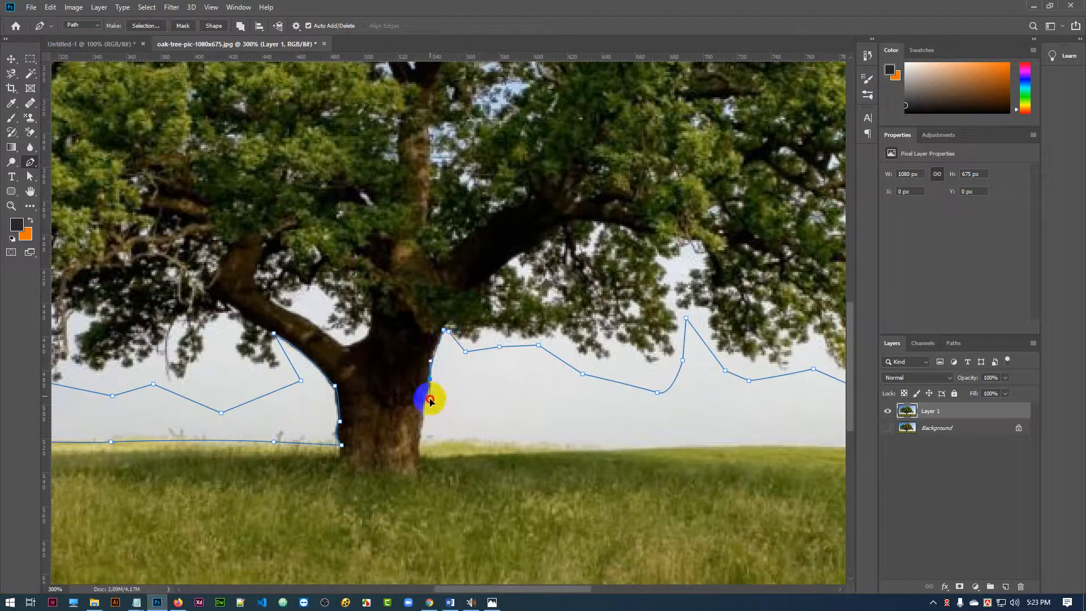
pyautogui.click(429, 406)
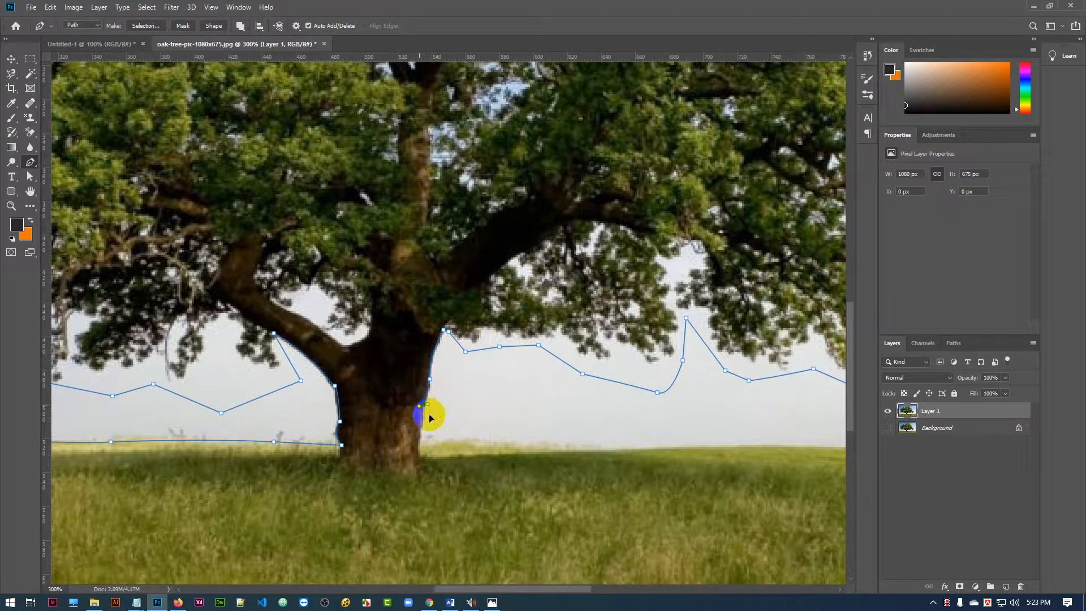
pyautogui.click(424, 404)
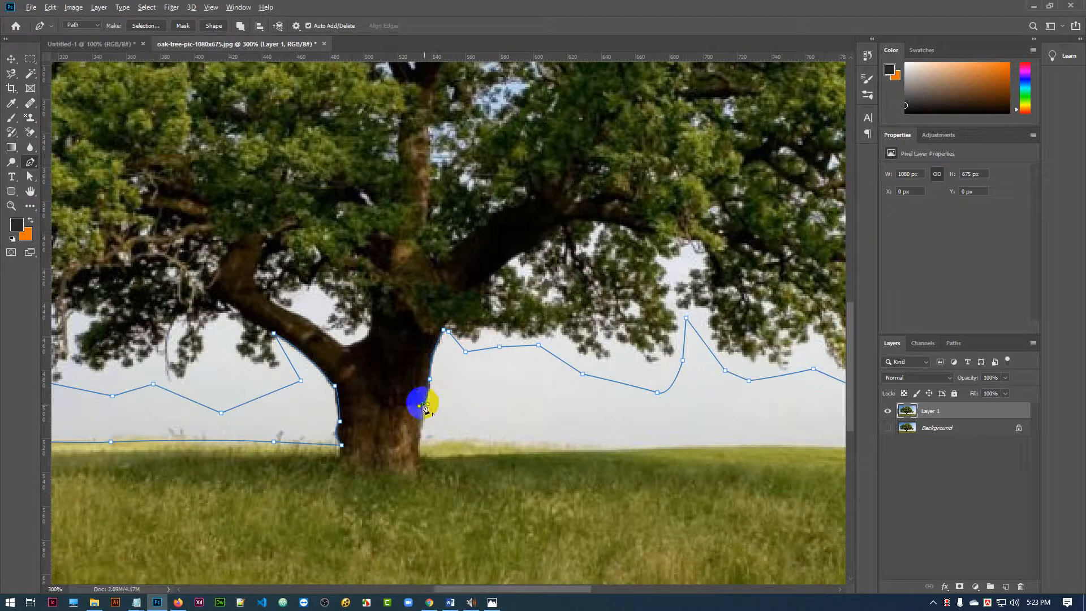
pyautogui.click(419, 439)
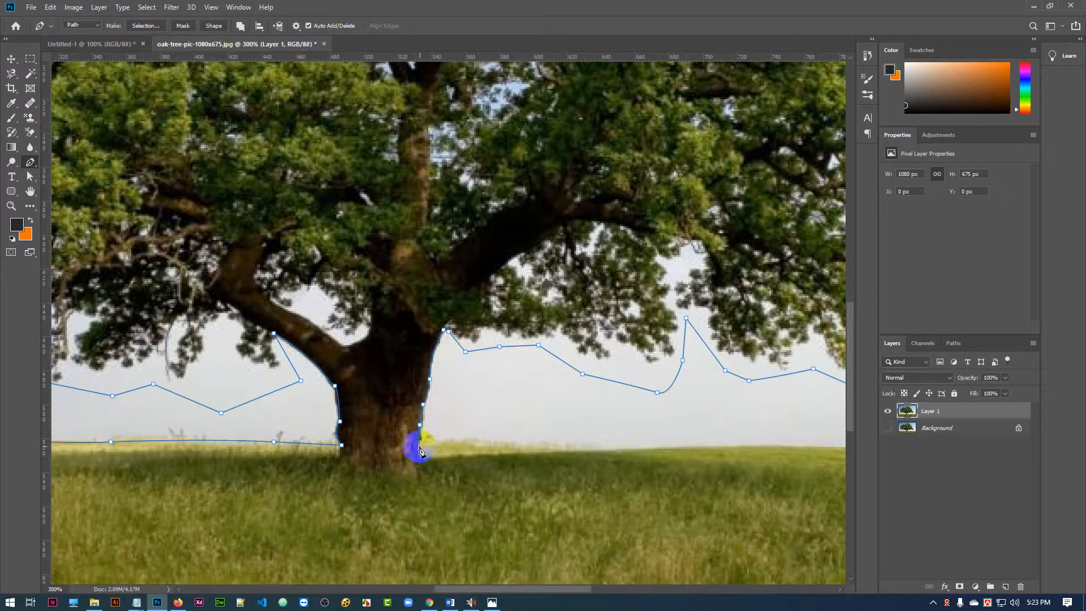
# Step: Turn the path at the trunk's base and follow the grass line just right of the trunk
pyautogui.click(420, 446)
pyautogui.click(463, 441)
pyautogui.click(485, 441)
pyautogui.click(496, 441)
pyautogui.click(521, 443)
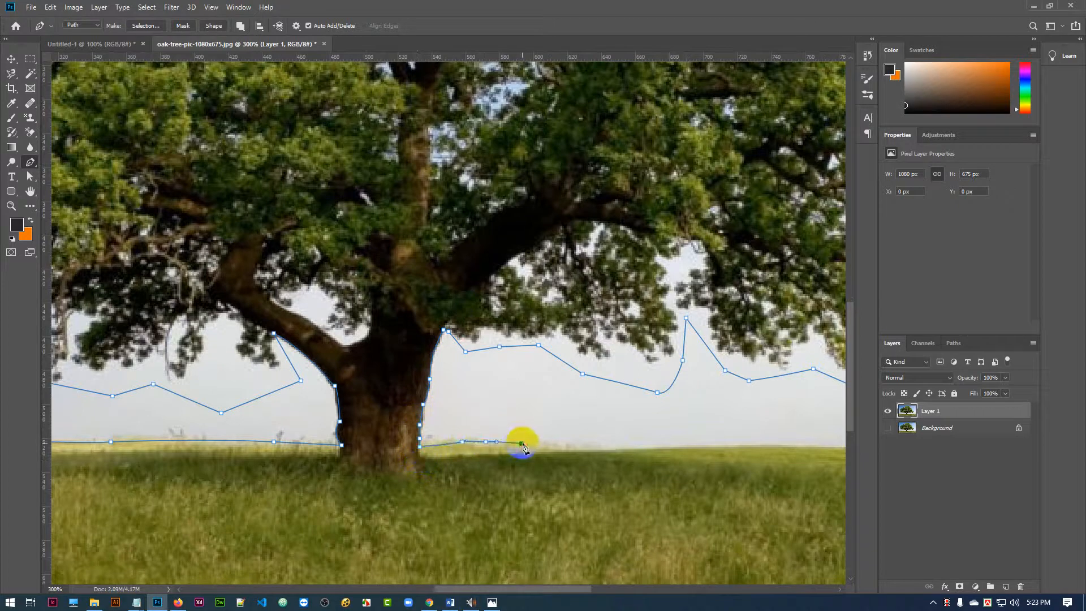
pyautogui.click(565, 449)
# Step: Extend the path along the rest of the horizon to the photo's right edge
pyautogui.moveTo(623, 472); pyautogui.dragTo(371, 405)
pyautogui.moveTo(611, 439); pyautogui.dragTo(375, 434)
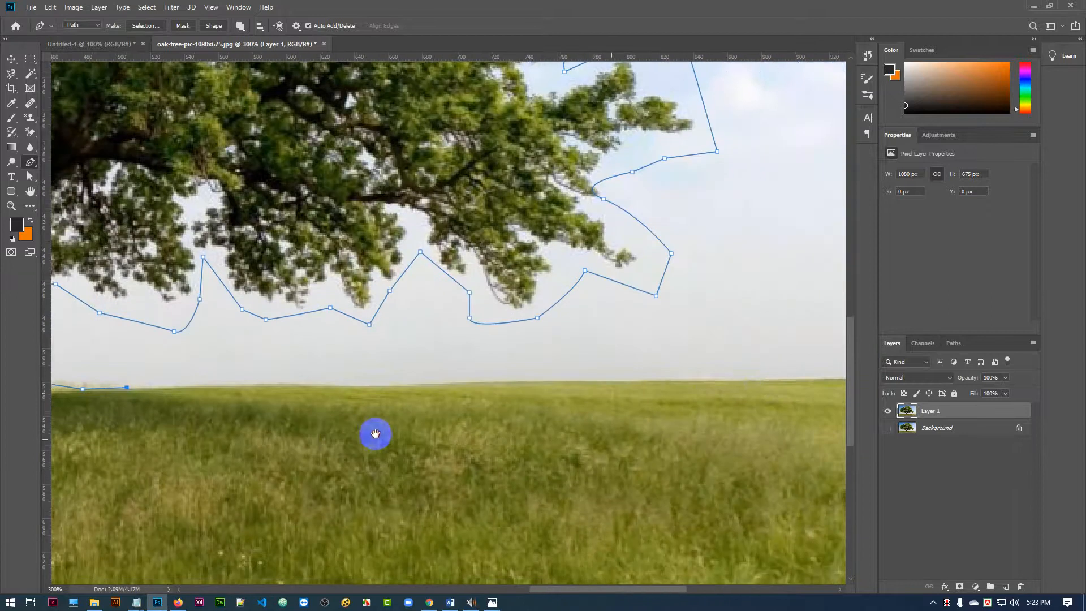
pyautogui.click(770, 383)
pyautogui.moveTo(770, 383); pyautogui.dragTo(427, 400)
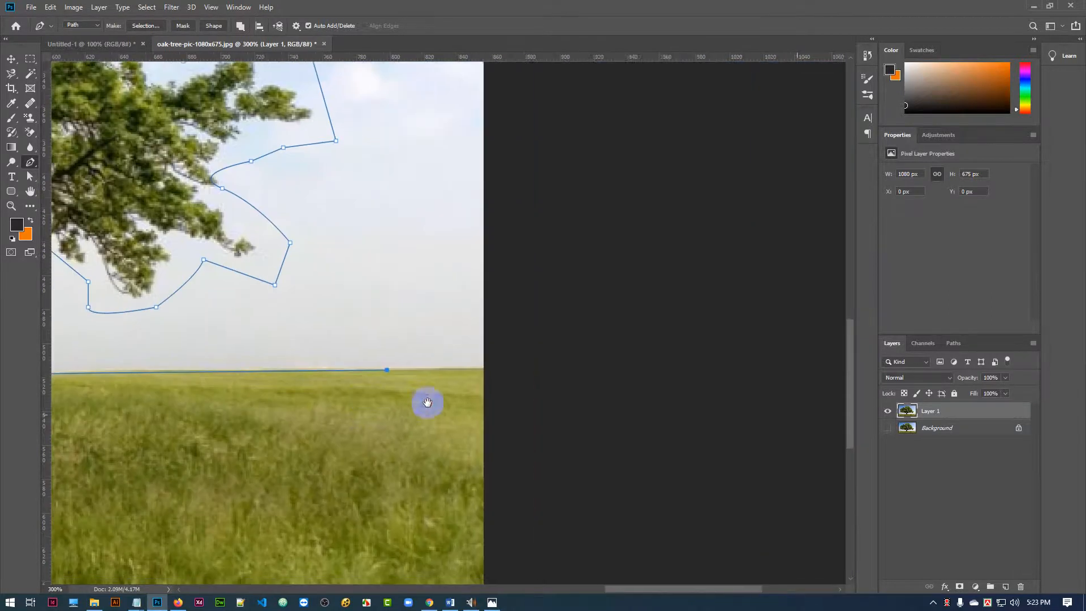
pyautogui.click(485, 370)
# Step: Run the path around the photo's two lower corners and close it at its starting point on the left horizon edge
pyautogui.moveTo(376, 460); pyautogui.dragTo(602, 245)
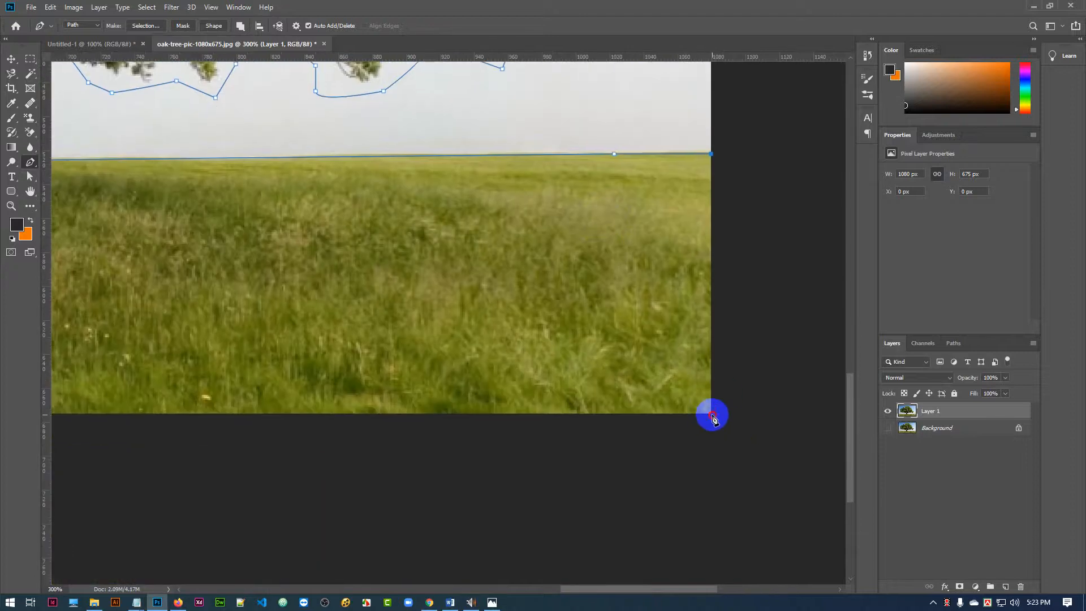
pyautogui.moveTo(504, 422); pyautogui.dragTo(705, 444)
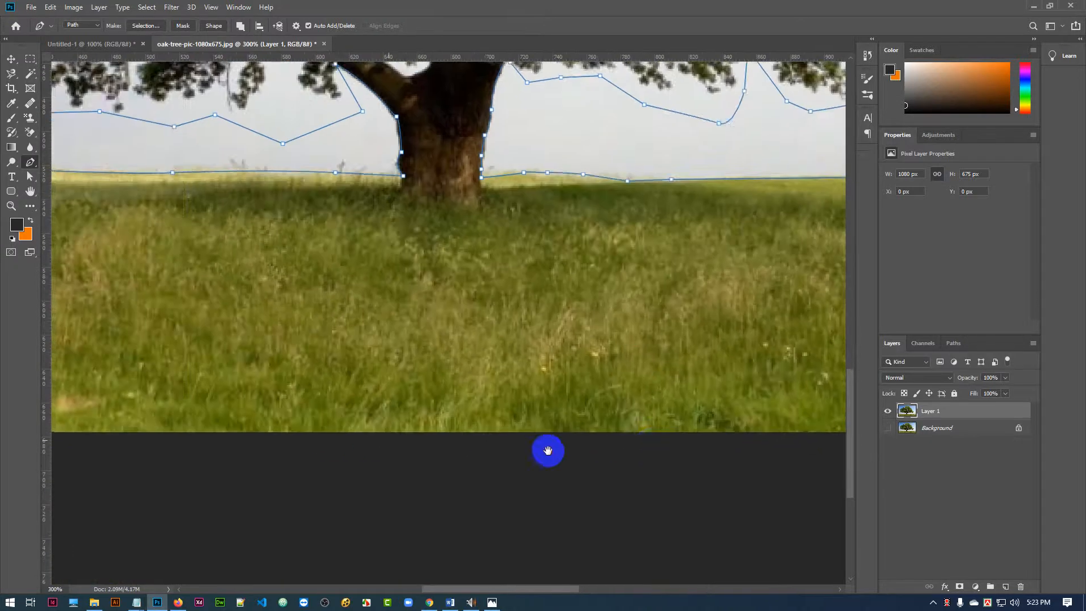
pyautogui.moveTo(547, 451)
pyautogui.mouseDown()
pyautogui.moveTo(637, 456)
pyautogui.moveTo(514, 453)
pyautogui.moveTo(554, 453)
pyautogui.mouseUp()
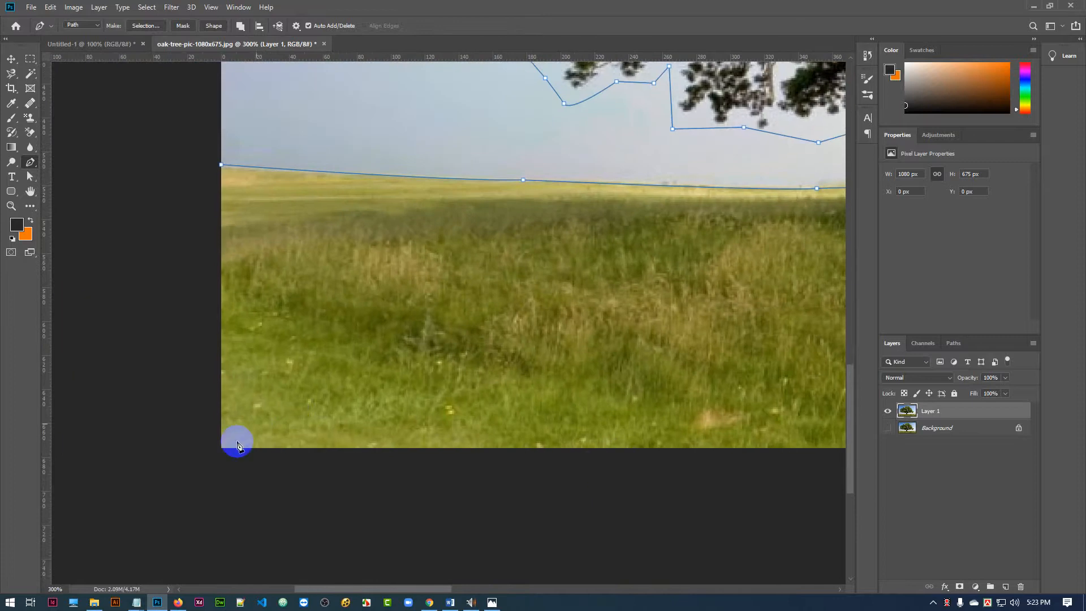
pyautogui.click(221, 448)
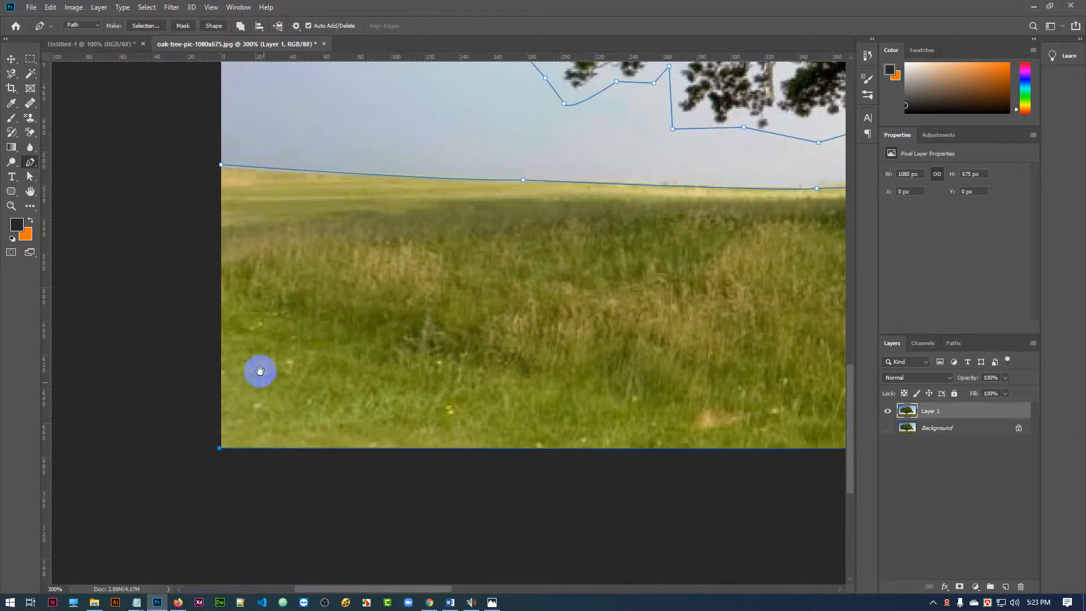
pyautogui.scroll(3, 260, 408)
pyautogui.click(222, 266)
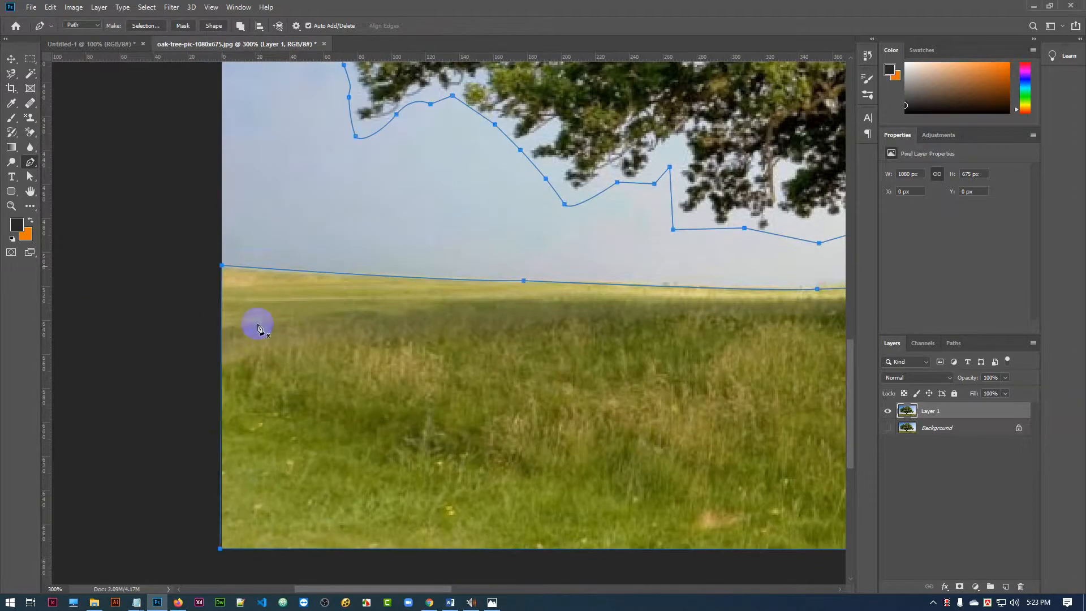
# Step: Convert the closed path around the tree and grass to a selection and copy it to a new layer
pyautogui.hotkey('ctrl', '-')
pyautogui.hotkey('ctrl', '-')
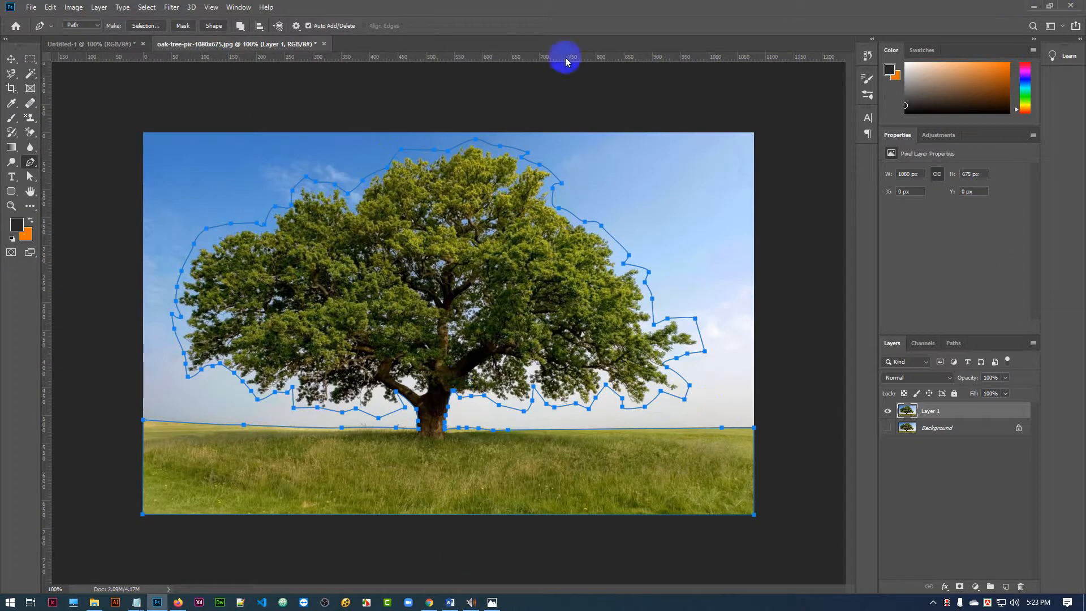
pyautogui.click(685, 345)
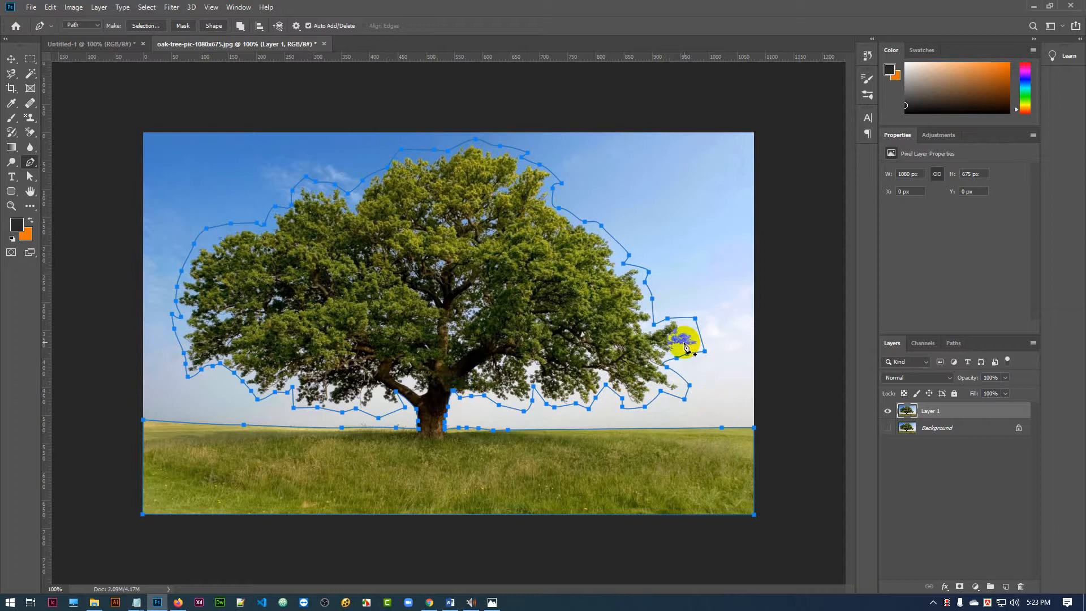
pyautogui.click(544, 383)
pyautogui.hotkey('ctrl', 'Return')
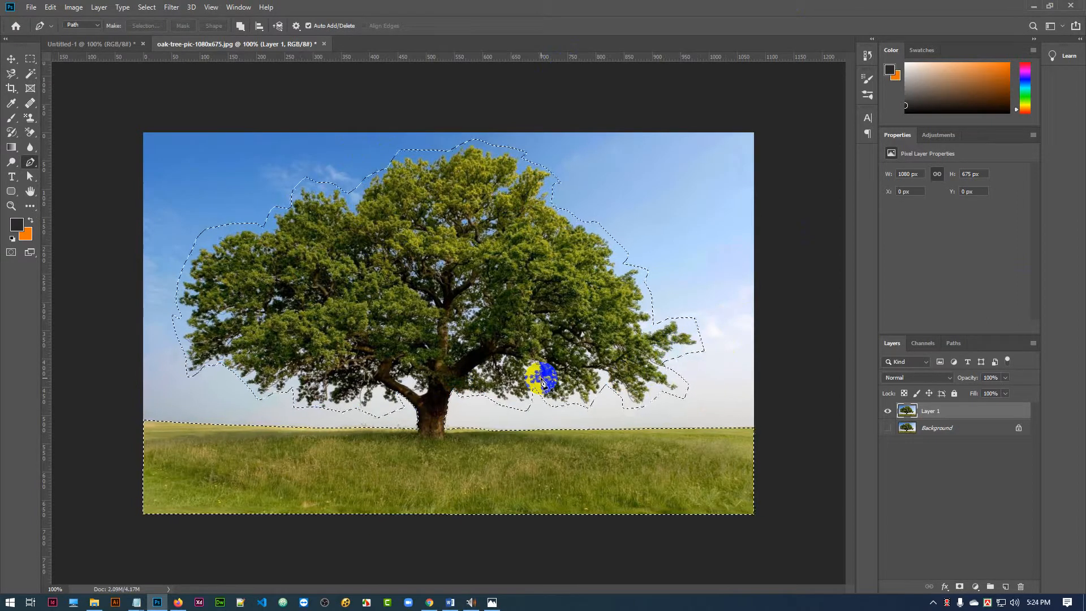
pyautogui.hotkey('ctrl', 'j')
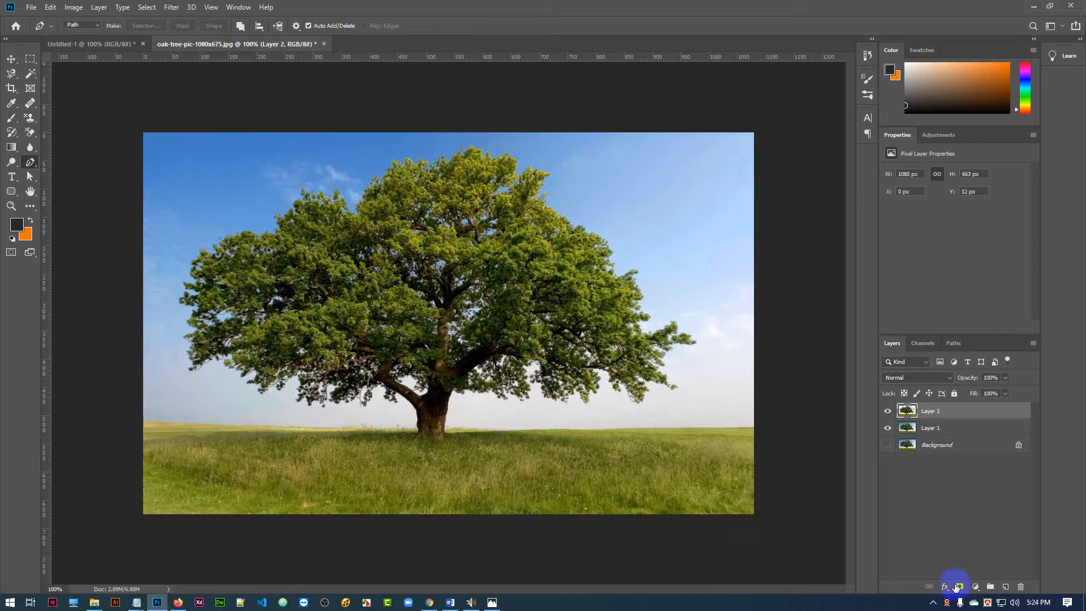
# Step: Hide Layer 1 and switch Layer 2 off and on to check the rough cutout
pyautogui.click(888, 428)
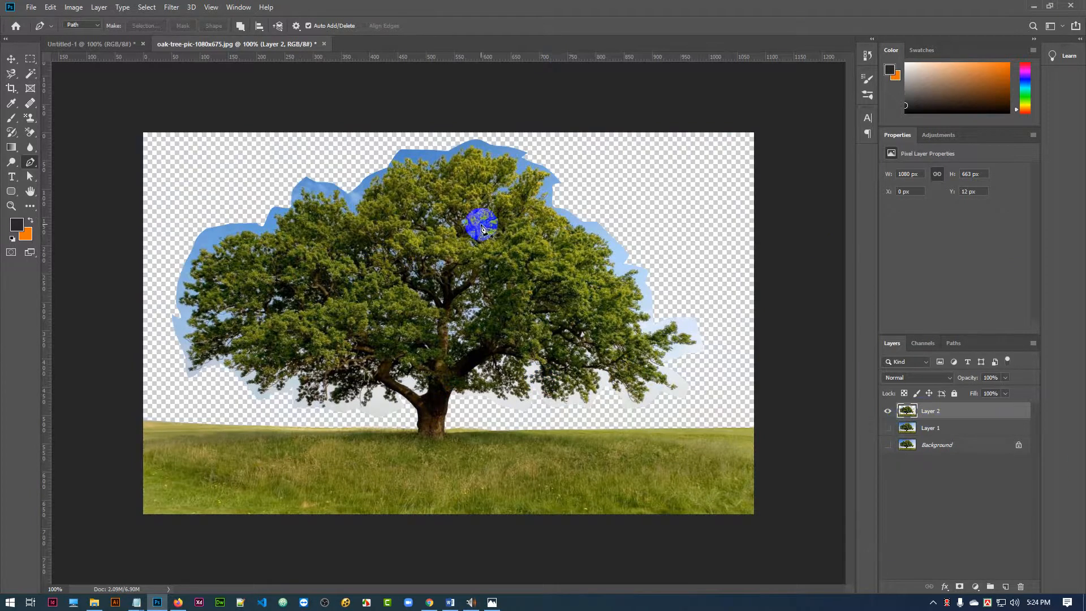
pyautogui.click(888, 411)
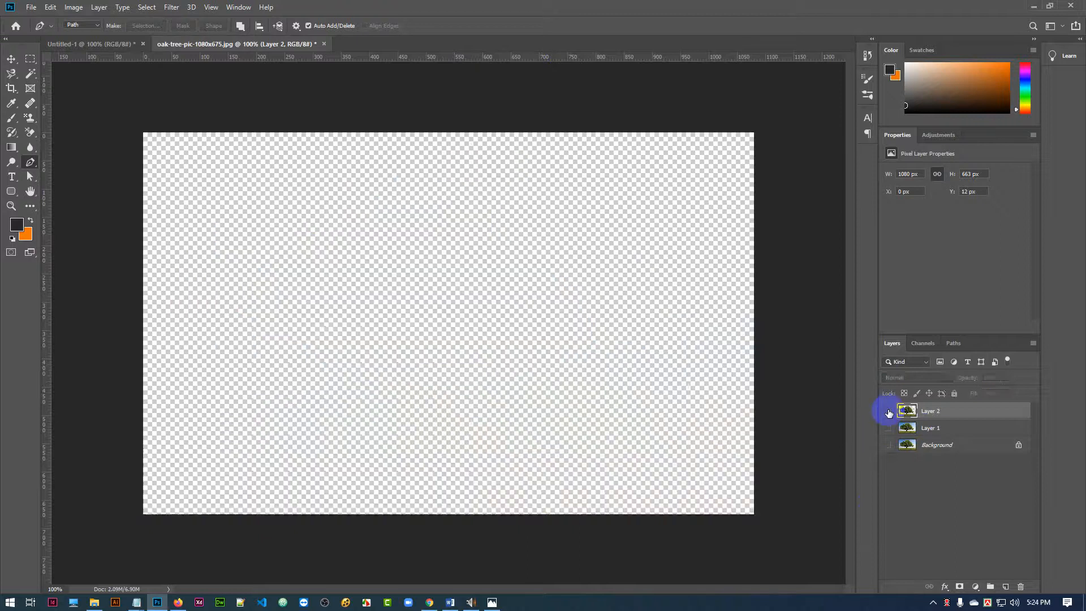
pyautogui.click(888, 411)
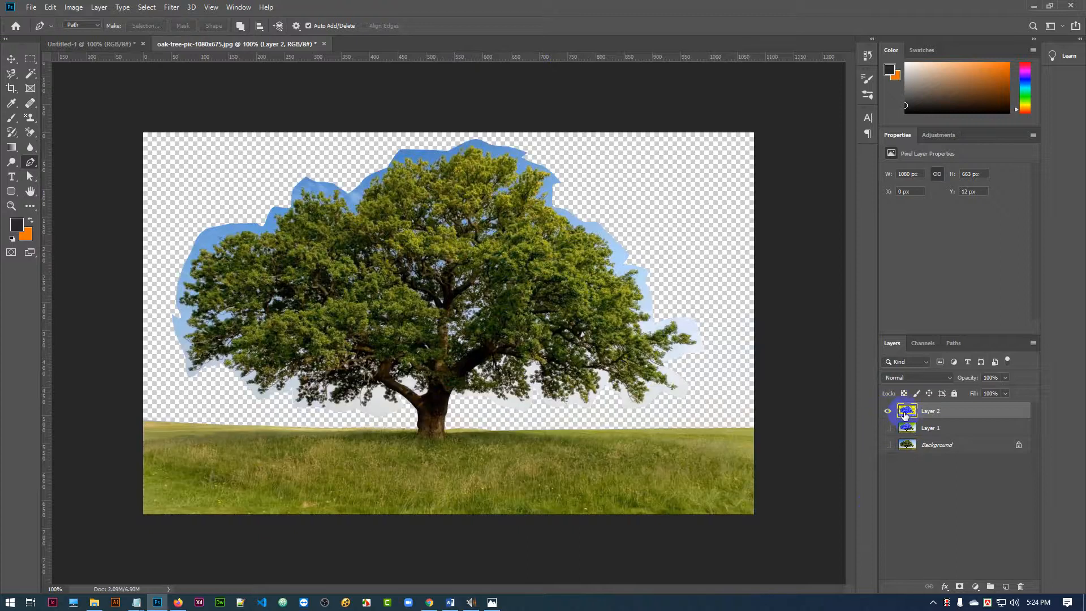
# Step: Compare the Red, Green and Blue channels for contrast between the tree and the sky
pyautogui.click(922, 343)
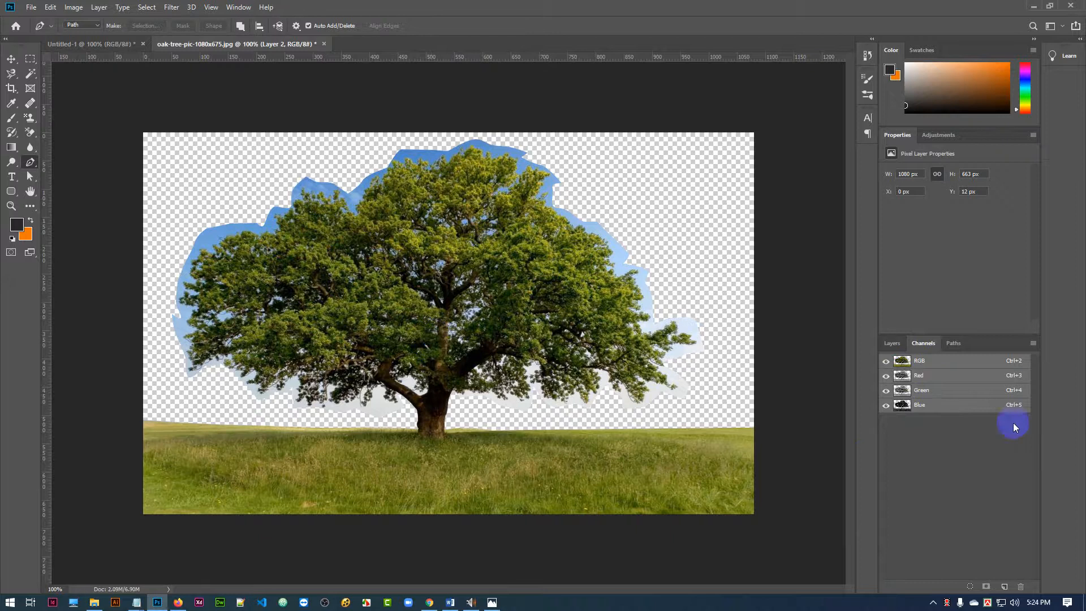
pyautogui.click(936, 377)
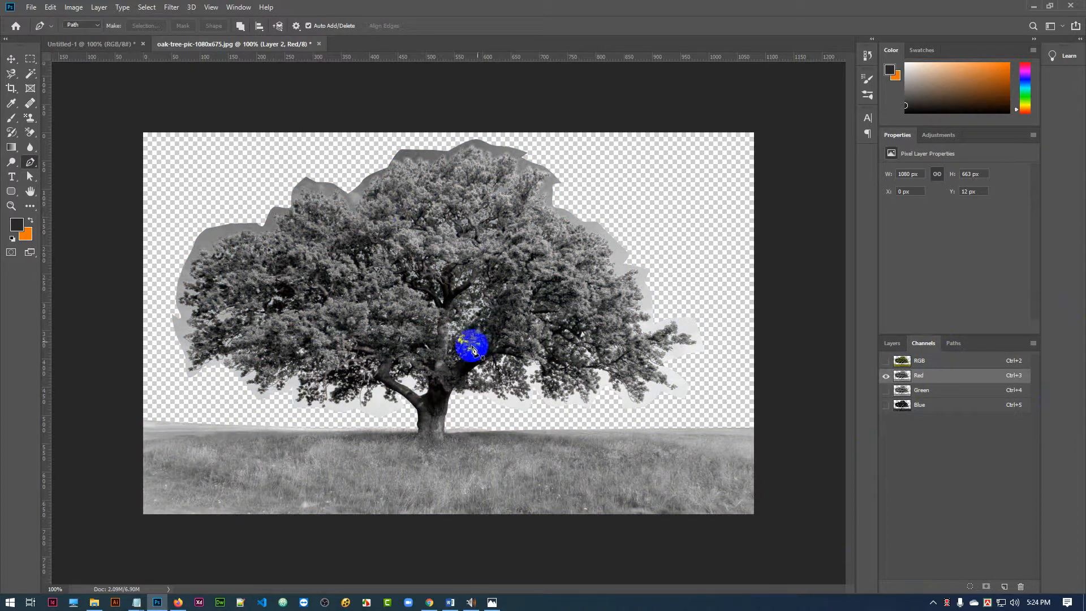
pyautogui.click(946, 393)
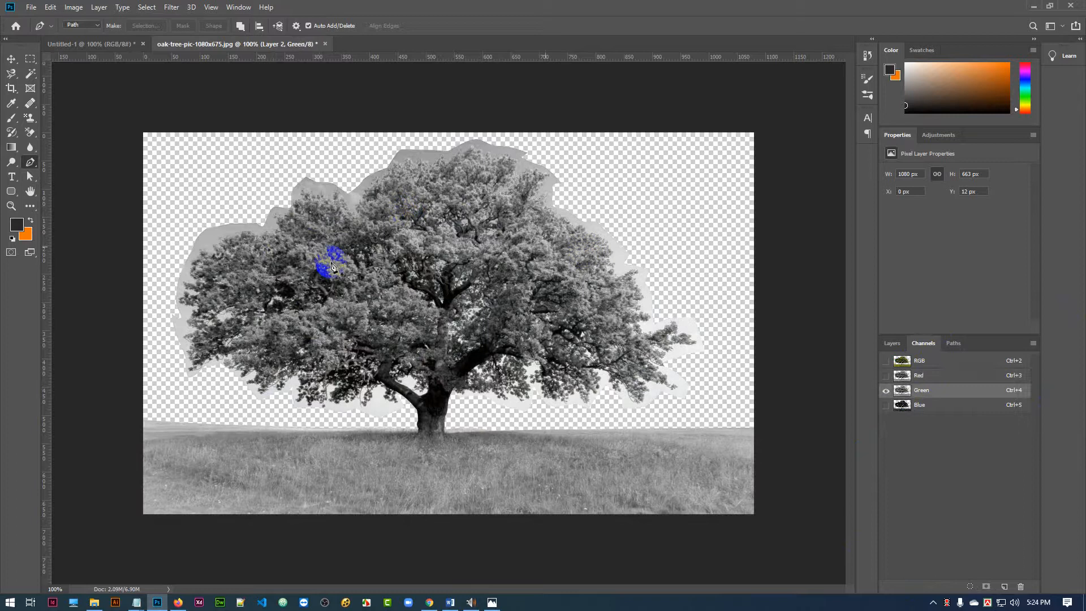
pyautogui.click(950, 408)
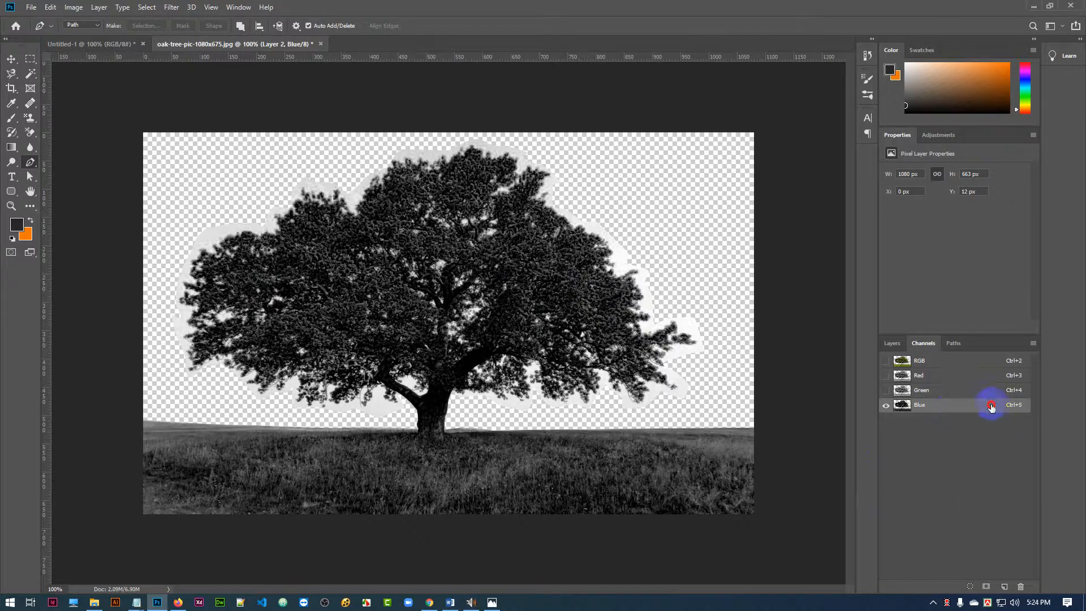
# Step: Duplicate the Blue channel, compare the copy with the original, and leave the copy selected
pyautogui.moveTo(991, 406); pyautogui.dragTo(1003, 585)
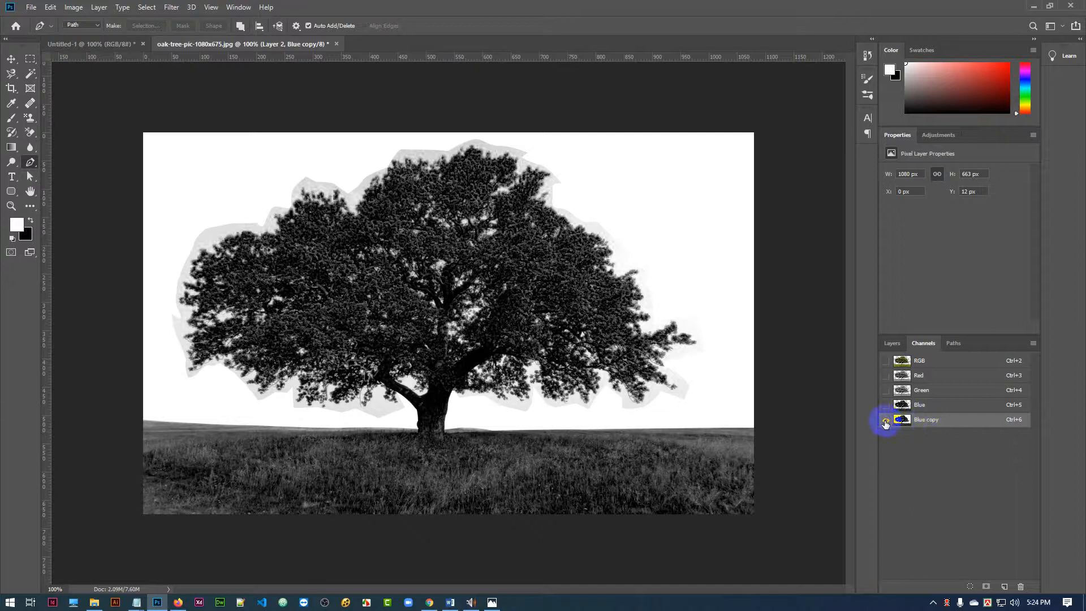
pyautogui.click(902, 405)
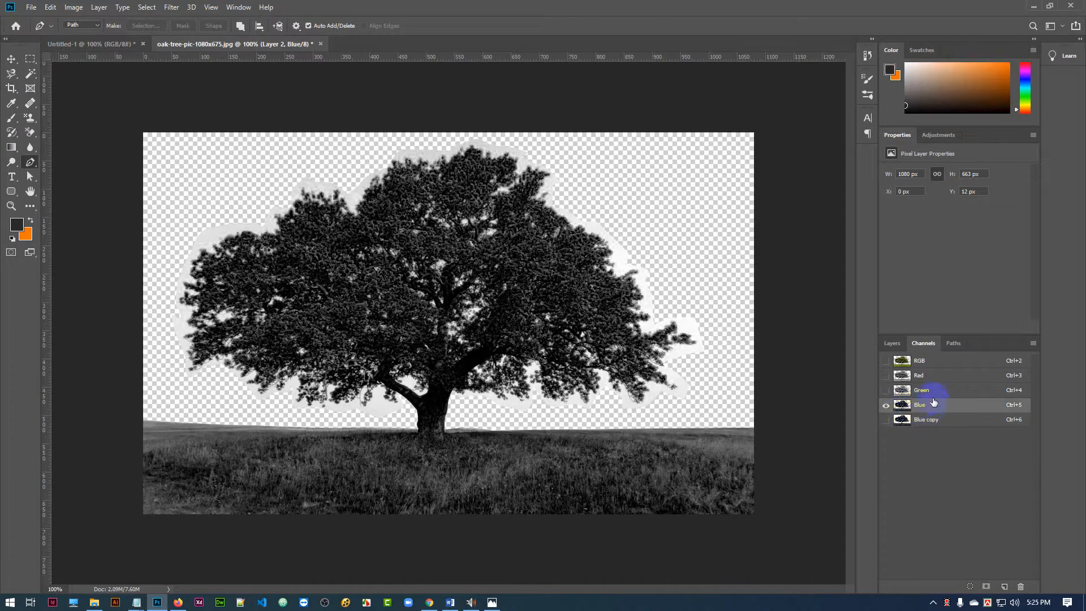
pyautogui.click(904, 421)
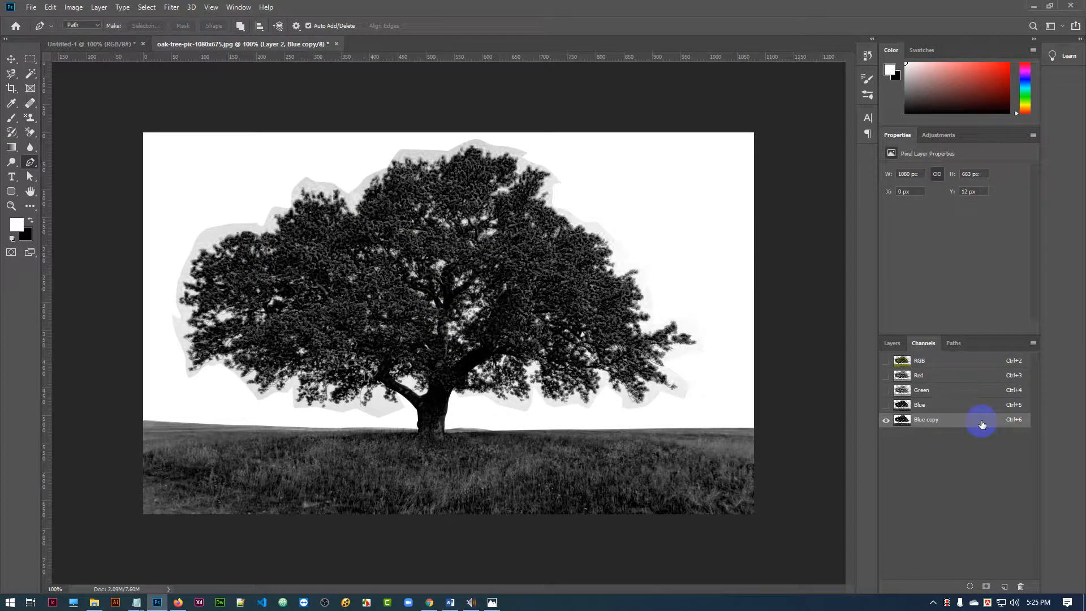
# Step: Apply Levels to the Blue copy channel with the black input at 84 and the white input at about 229
pyautogui.hotkey('ctrl', 'l')
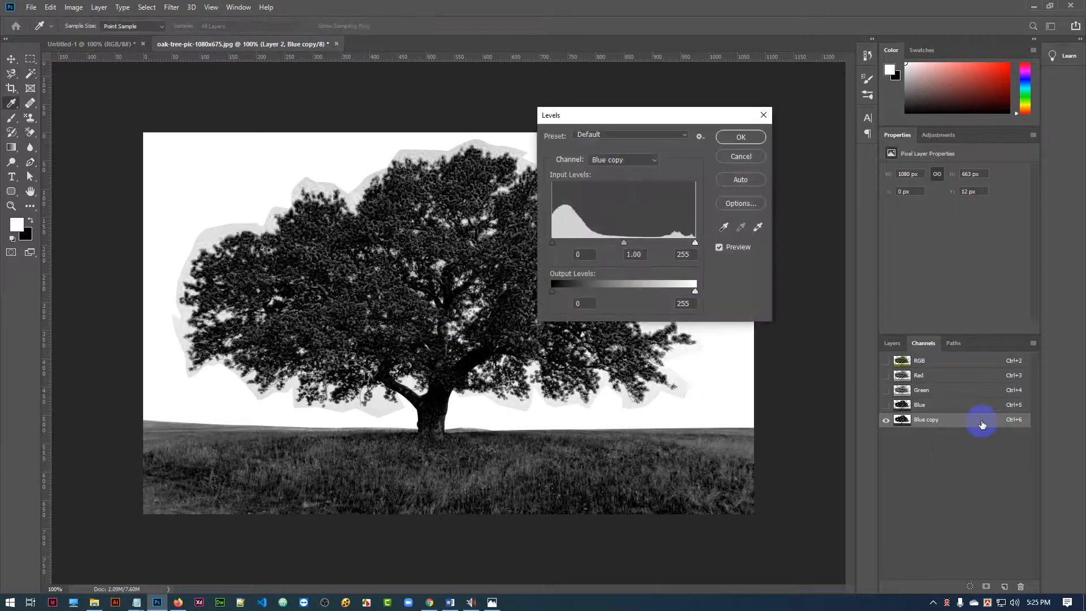
pyautogui.moveTo(696, 113); pyautogui.dragTo(656, 185)
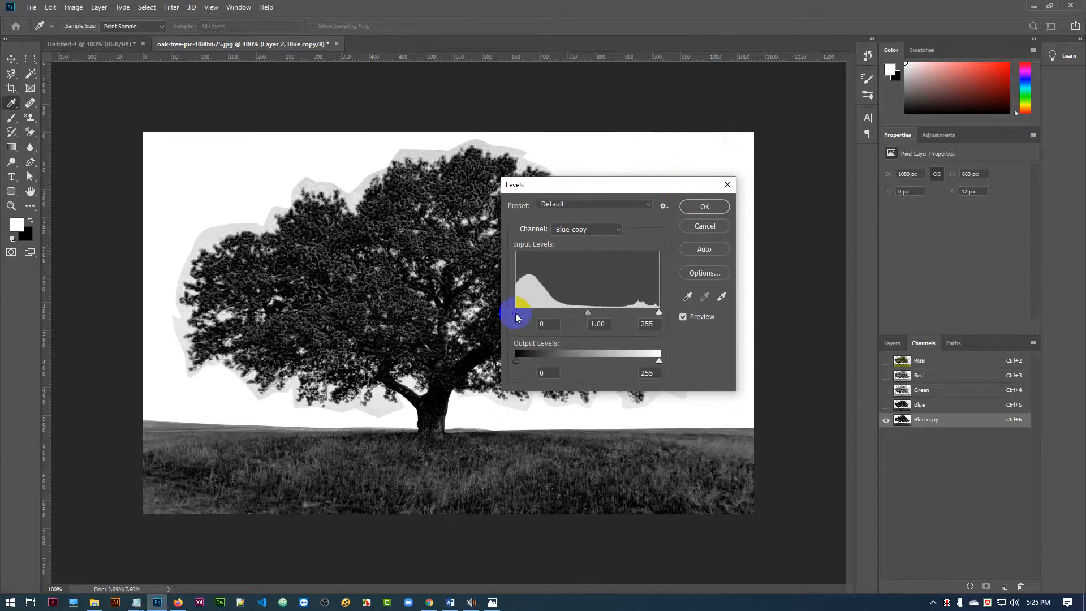
pyautogui.moveTo(520, 314); pyautogui.dragTo(557, 312)
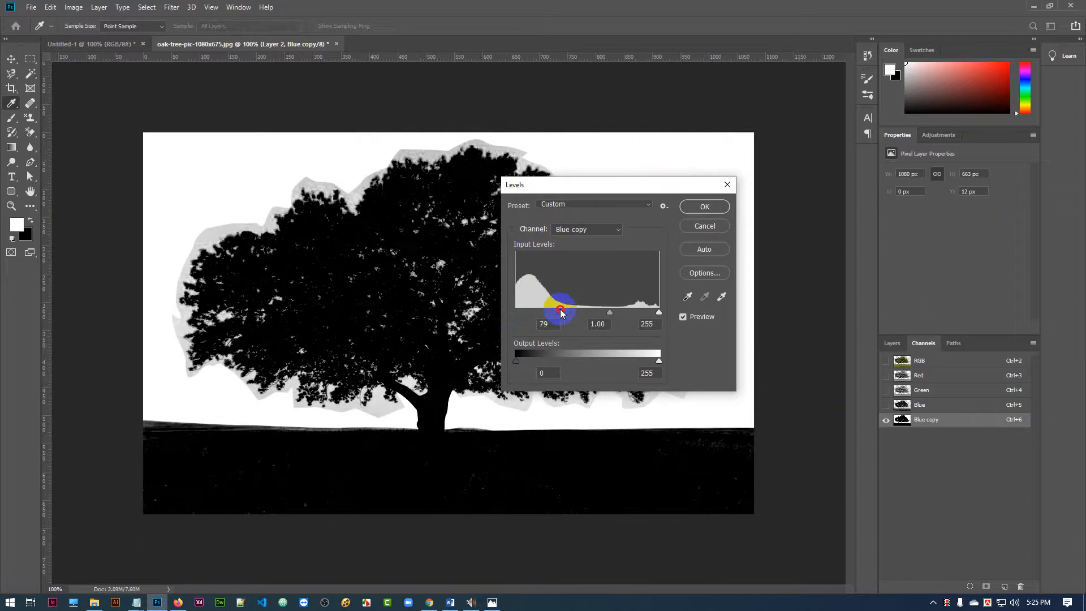
pyautogui.moveTo(563, 312); pyautogui.dragTo(564, 311)
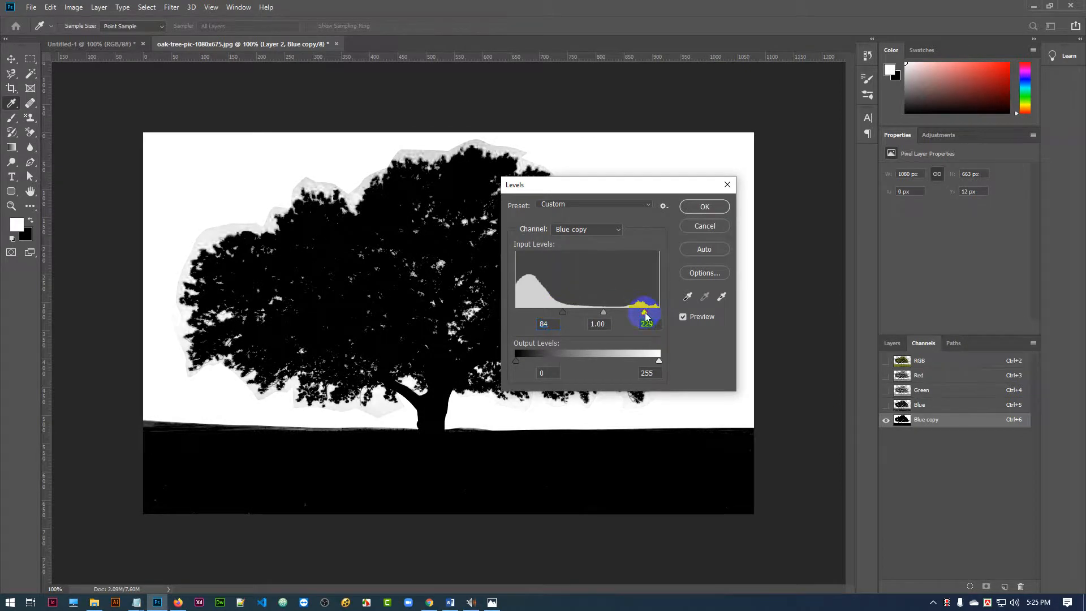
pyautogui.moveTo(646, 316); pyautogui.dragTo(645, 314)
pyautogui.click(704, 207)
pyautogui.press('p')
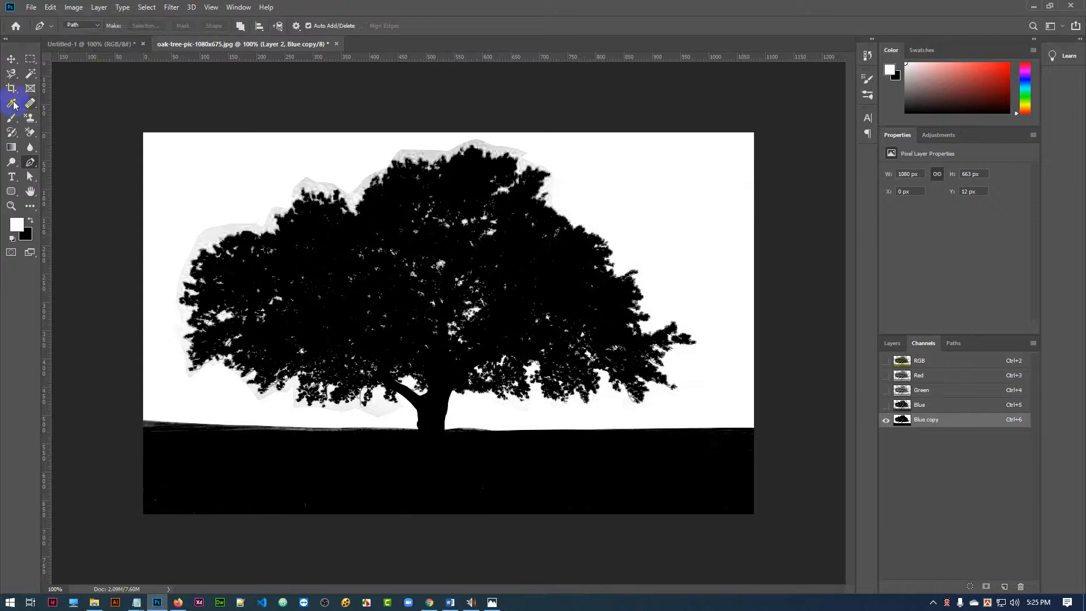
# Step: Set up the Brush tool with black as the foreground color and the Soft Round preset
pyautogui.click(13, 118)
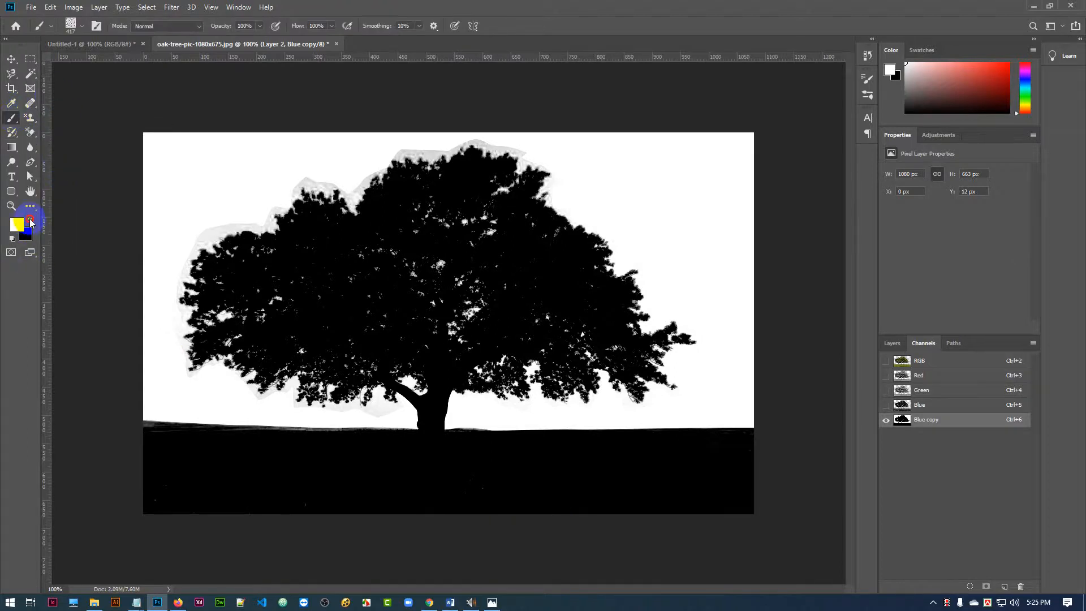
pyautogui.click(70, 26)
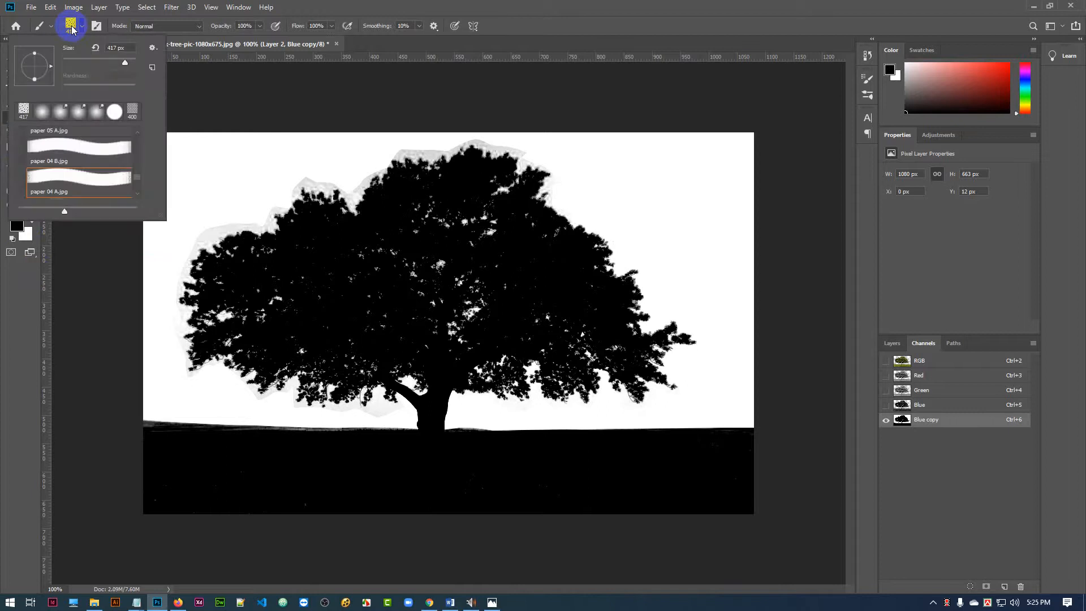
pyautogui.moveTo(138, 174); pyautogui.dragTo(138, 128)
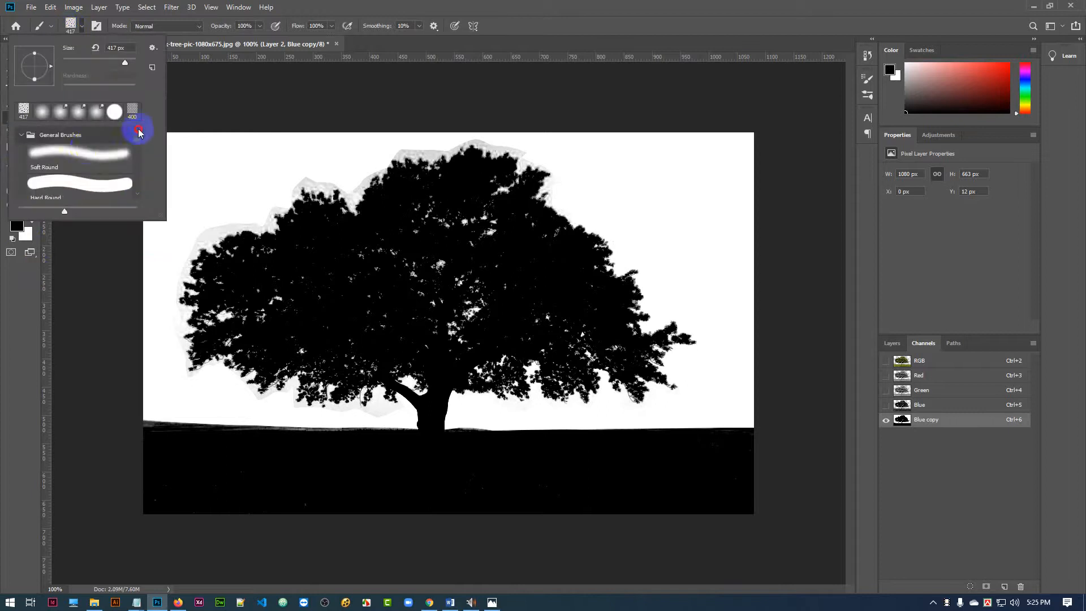
pyautogui.click(77, 154)
pyautogui.click(21, 135)
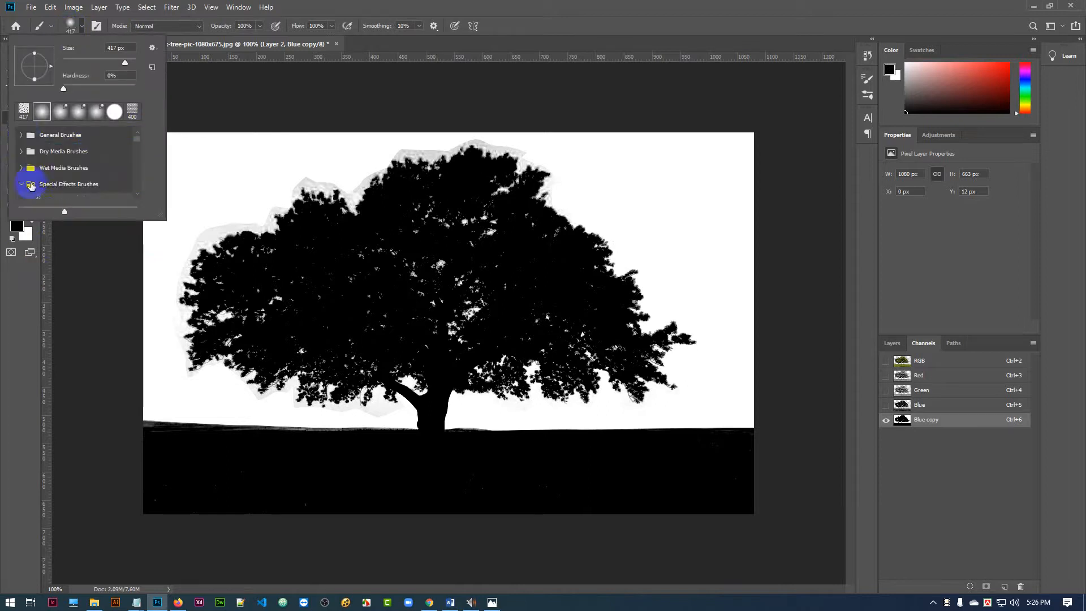
pyautogui.click(21, 308)
# Step: Reduce the brush size and paint the grass area solid black across the full width of the Blue copy channel
pyautogui.press('[')
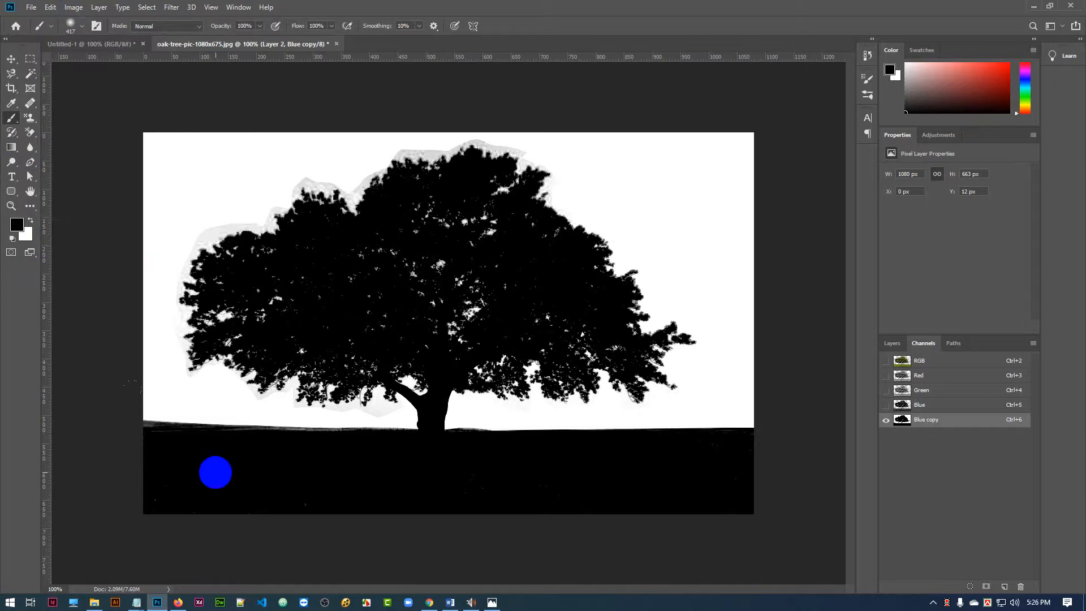
pyautogui.press('[')
pyautogui.moveTo(175, 482)
pyautogui.mouseDown()
pyautogui.moveTo(497, 499)
pyautogui.moveTo(473, 489)
pyautogui.moveTo(671, 493)
pyautogui.moveTo(772, 468)
pyautogui.moveTo(772, 480)
pyautogui.moveTo(454, 519)
pyautogui.moveTo(276, 501)
pyautogui.moveTo(331, 486)
pyautogui.moveTo(137, 456)
pyautogui.moveTo(234, 495)
pyautogui.moveTo(756, 491)
pyautogui.mouseUp()
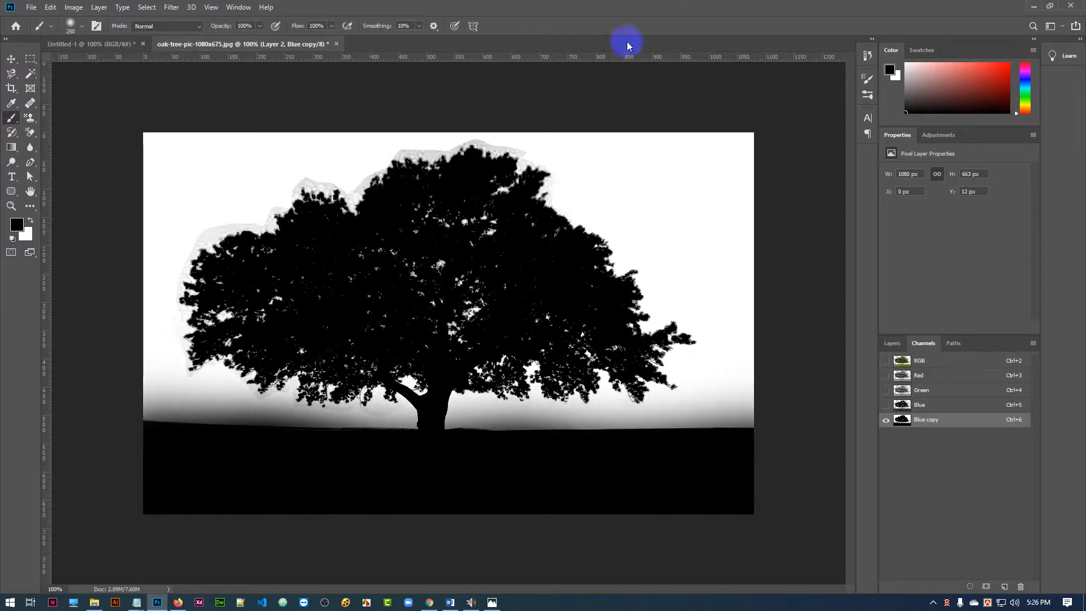
pyautogui.click(662, 315)
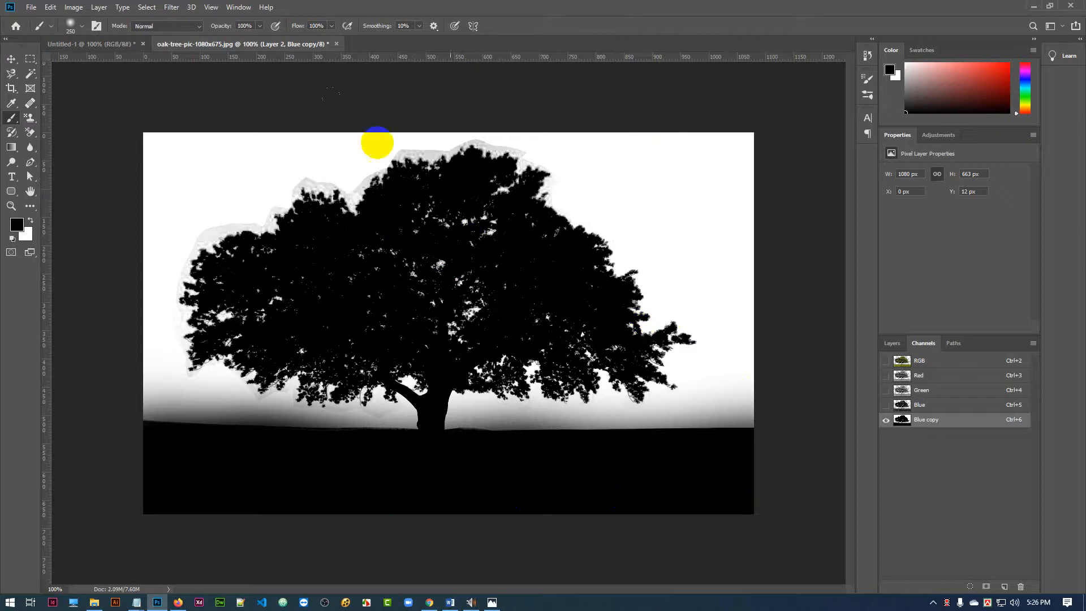
pyautogui.click(11, 58)
pyautogui.click(223, 241)
pyautogui.moveTo(224, 241)
pyautogui.mouseDown()
pyautogui.moveTo(313, 188)
pyautogui.moveTo(195, 252)
pyautogui.moveTo(201, 347)
pyautogui.mouseUp()
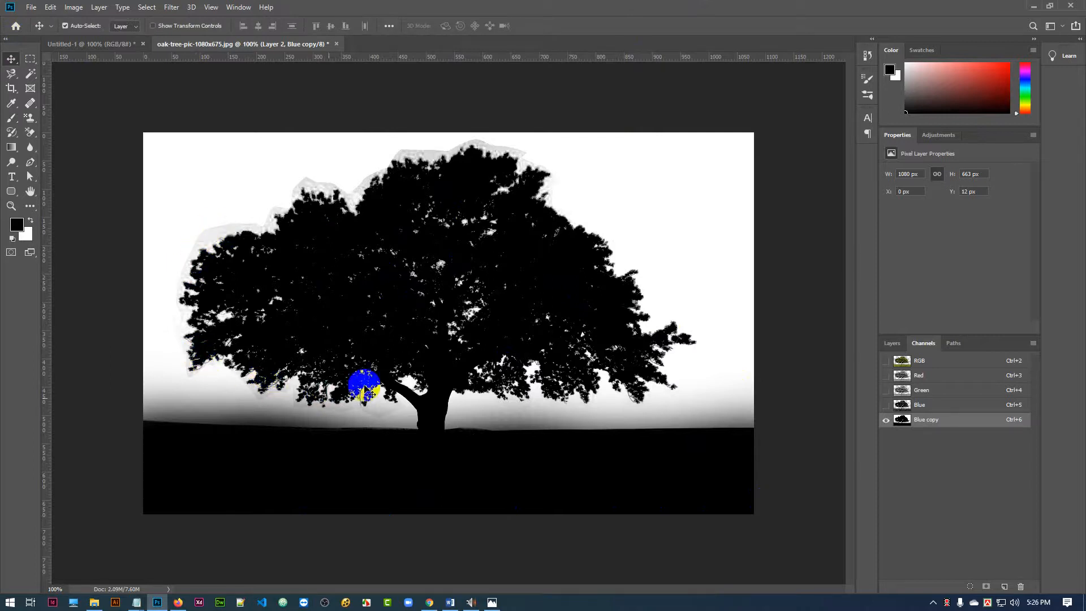
pyautogui.click(376, 404)
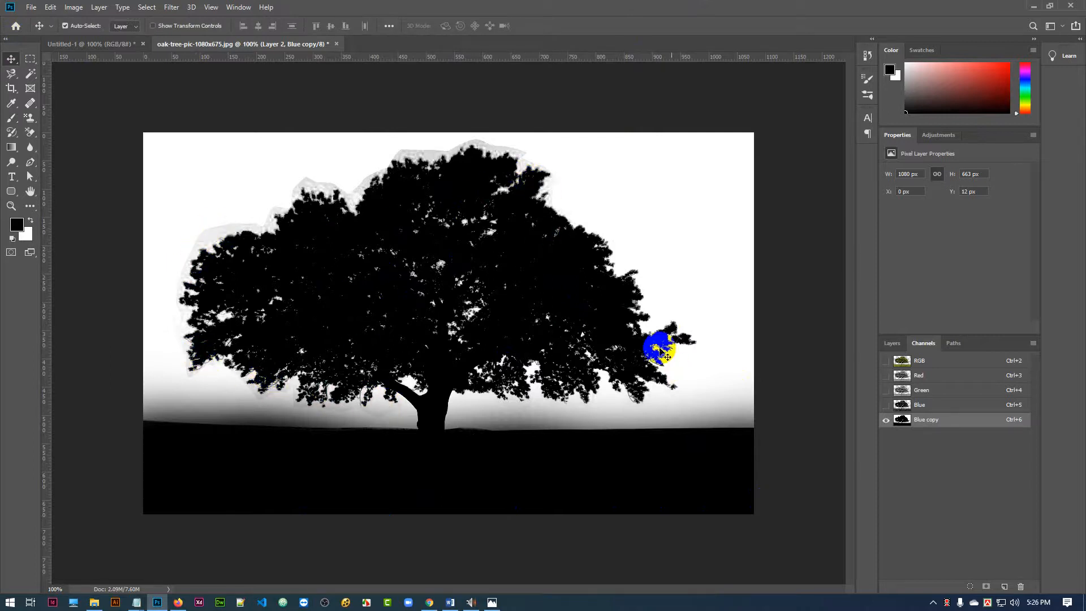
pyautogui.moveTo(446, 151); pyautogui.dragTo(373, 186)
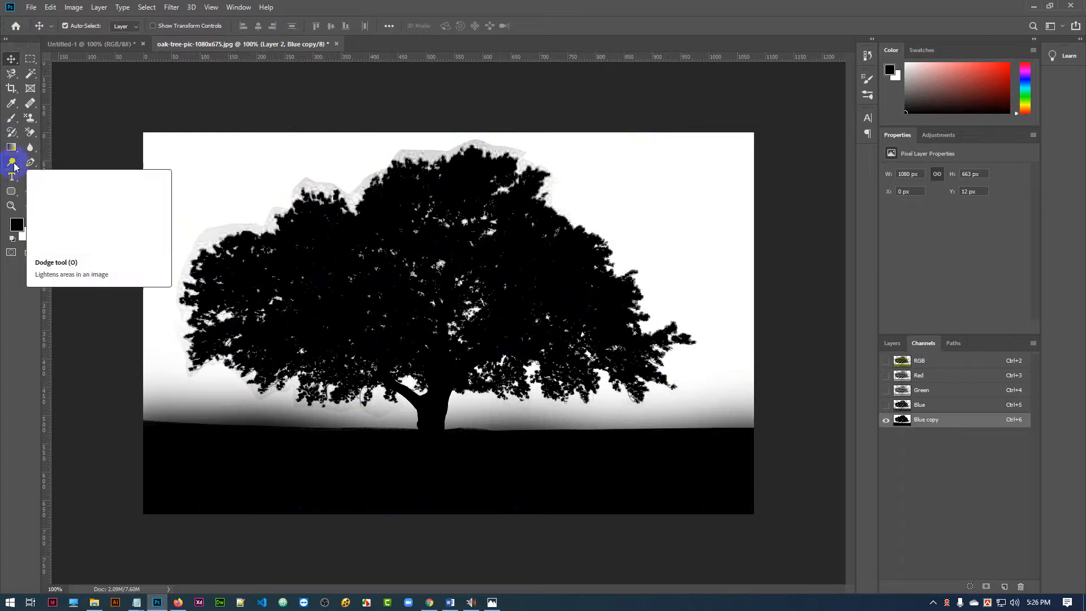
# Step: Set up the Dodge tool with the range on Highlights and the exposure at 75%
pyautogui.click(15, 167)
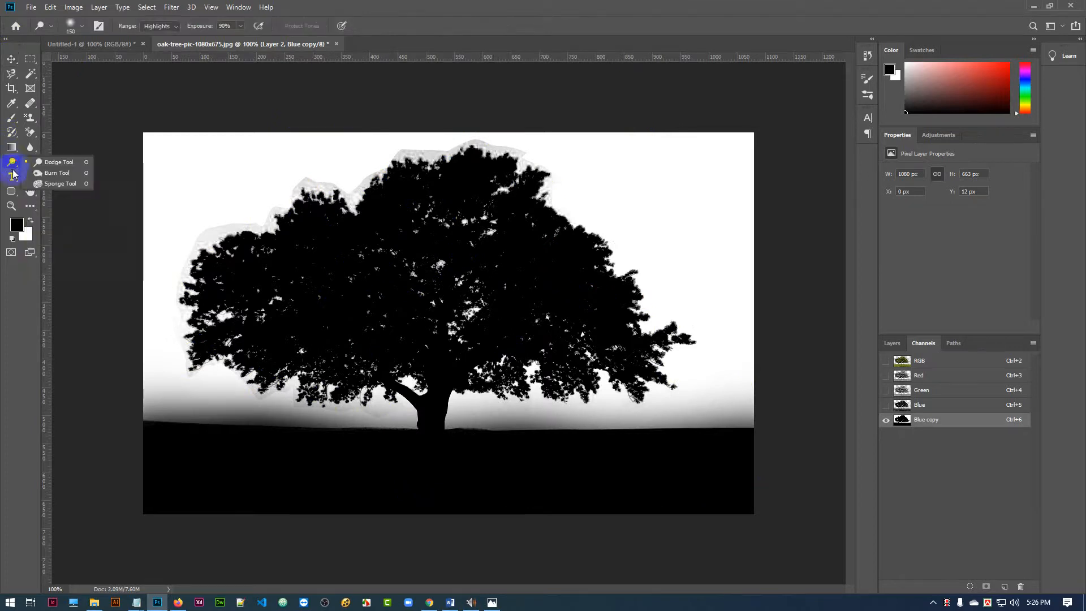
pyautogui.moveTo(72, 169)
pyautogui.mouseDown()
pyautogui.moveTo(55, 194)
pyautogui.moveTo(54, 164)
pyautogui.mouseUp()
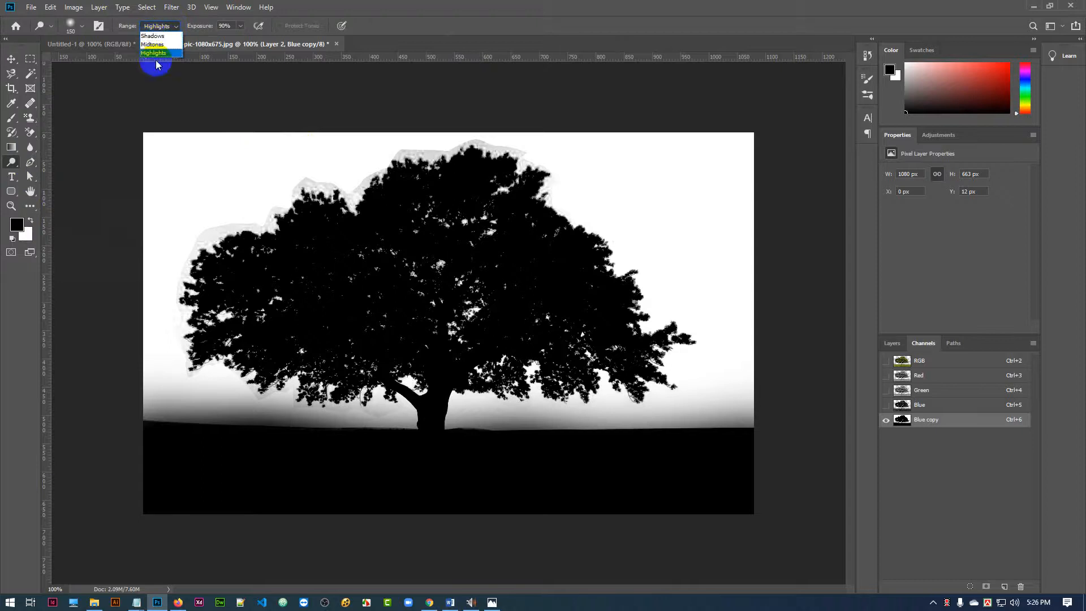
pyautogui.click(157, 35)
pyautogui.moveTo(211, 172)
pyautogui.mouseDown()
pyautogui.moveTo(228, 189)
pyautogui.moveTo(273, 188)
pyautogui.moveTo(209, 221)
pyautogui.moveTo(309, 172)
pyautogui.moveTo(332, 194)
pyautogui.mouseUp()
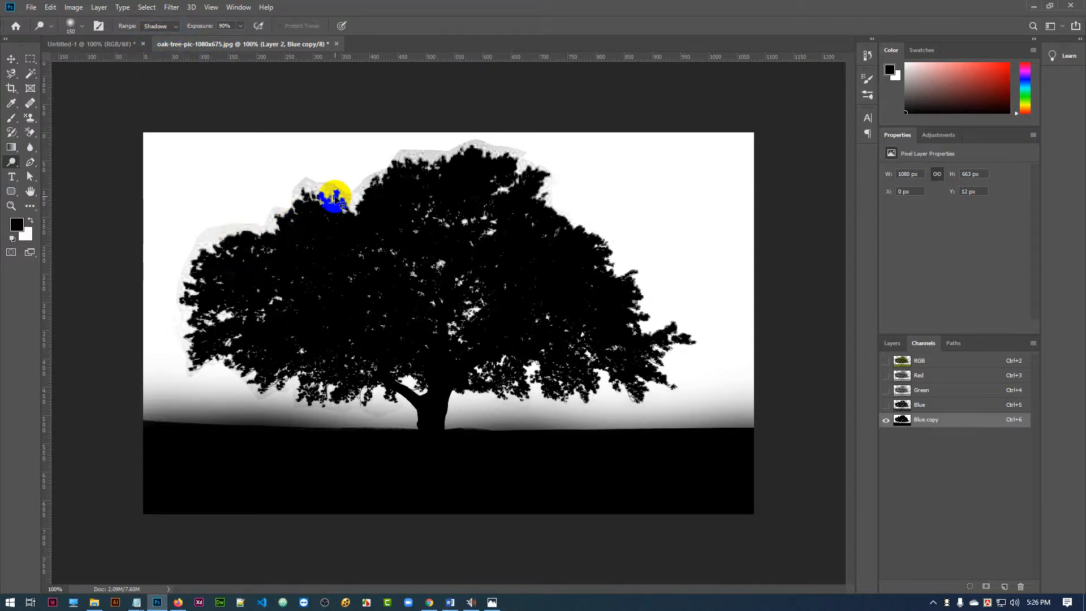
pyautogui.click(162, 26)
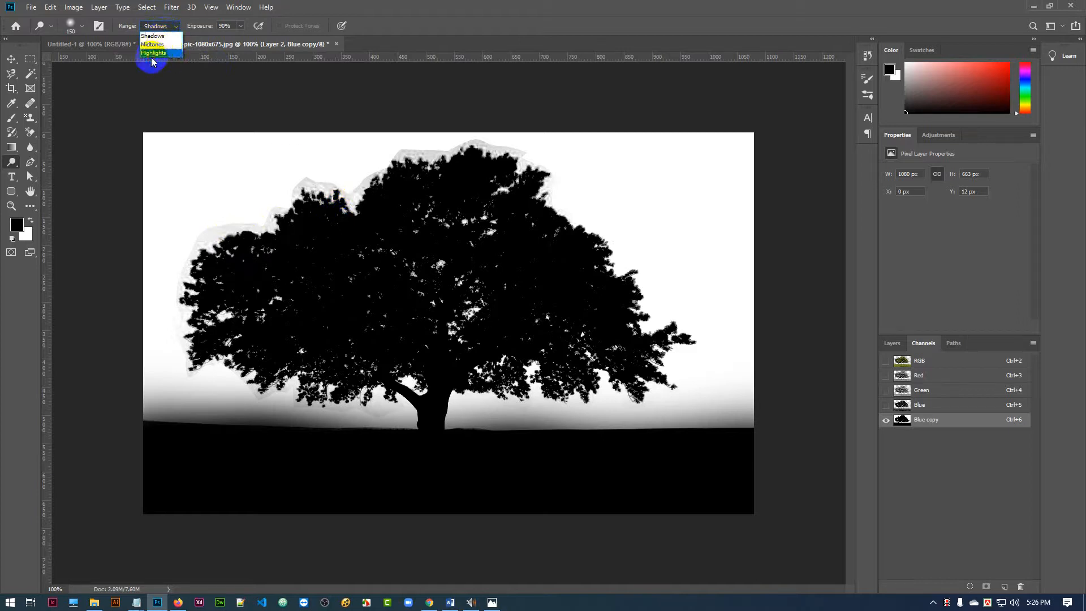
pyautogui.click(151, 56)
pyautogui.moveTo(259, 243)
pyautogui.mouseDown()
pyautogui.moveTo(221, 201)
pyautogui.moveTo(193, 211)
pyautogui.moveTo(255, 173)
pyautogui.moveTo(368, 143)
pyautogui.moveTo(470, 153)
pyautogui.moveTo(333, 169)
pyautogui.moveTo(324, 206)
pyautogui.moveTo(280, 163)
pyautogui.moveTo(194, 213)
pyautogui.mouseUp()
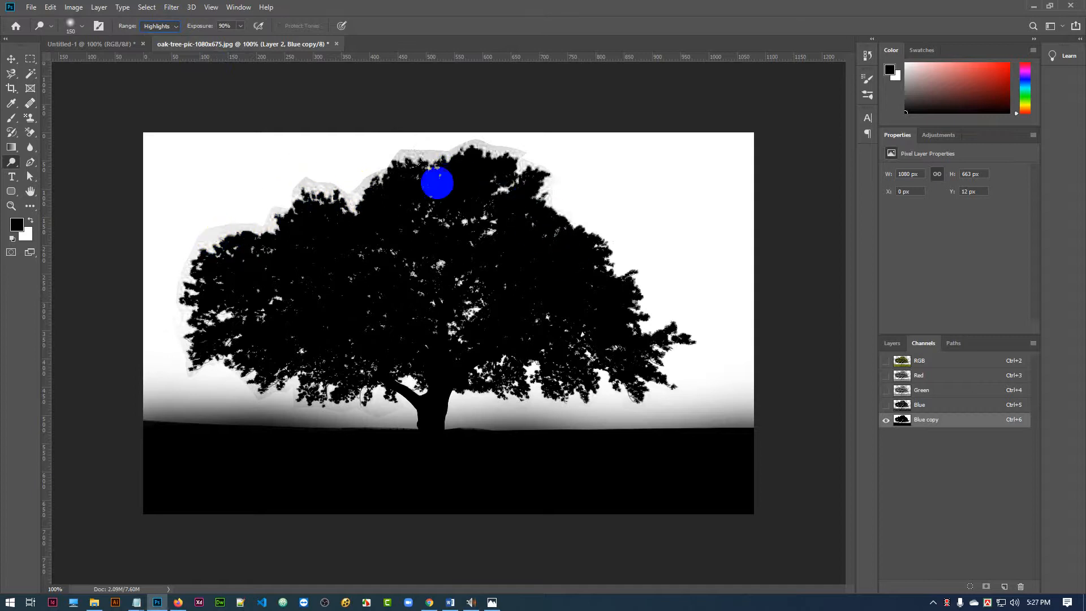
pyautogui.click(241, 26)
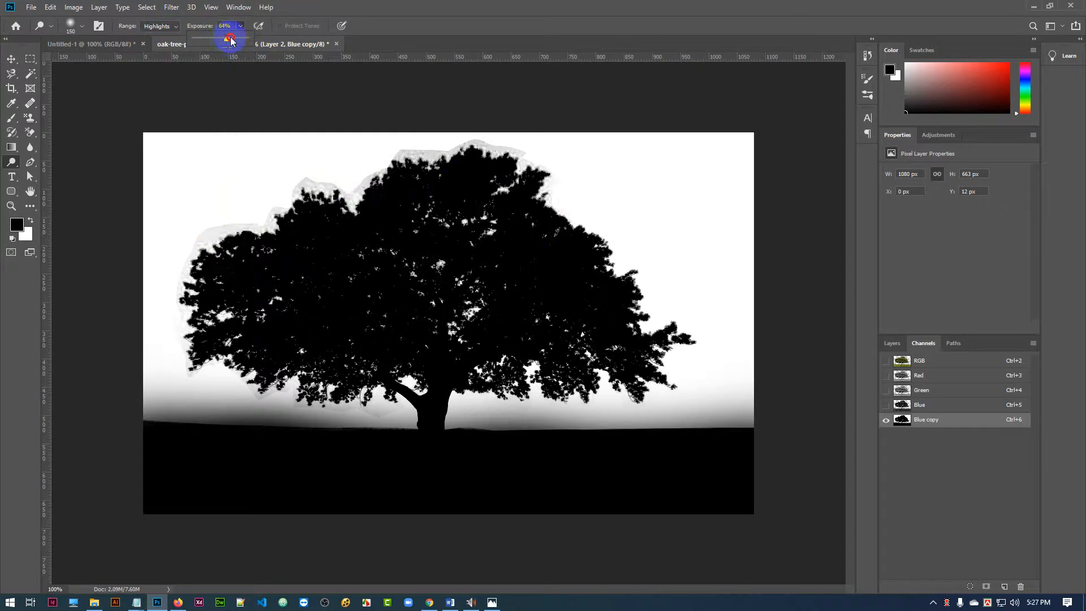
pyautogui.moveTo(235, 39); pyautogui.dragTo(233, 40)
pyautogui.click(38, 284)
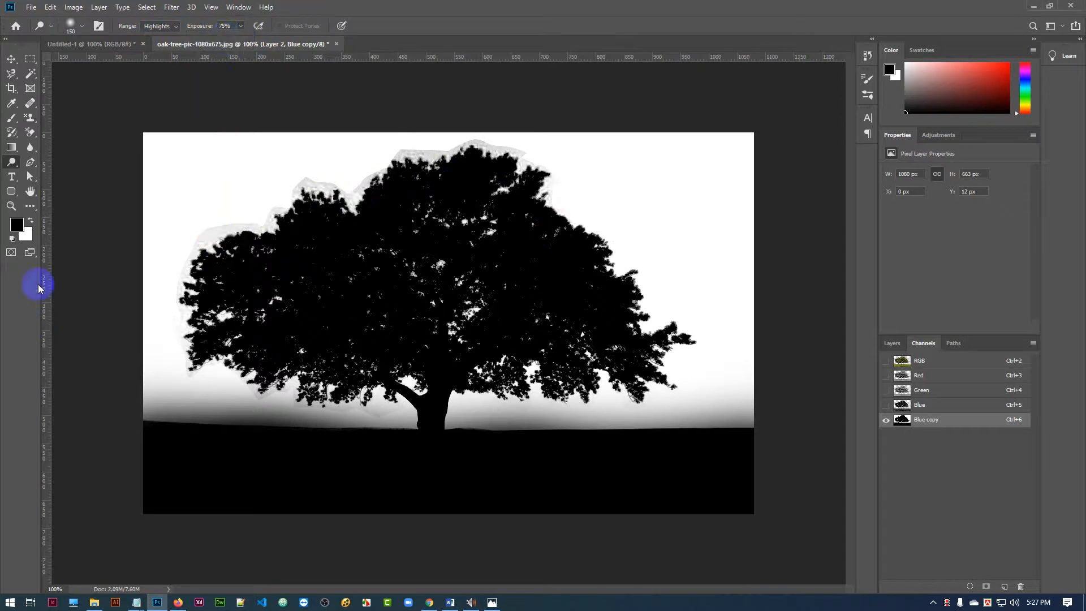
# Step: Dodge the gray halo around the tree crown and under the branches to white in the Blue copy channel
pyautogui.click(250, 173)
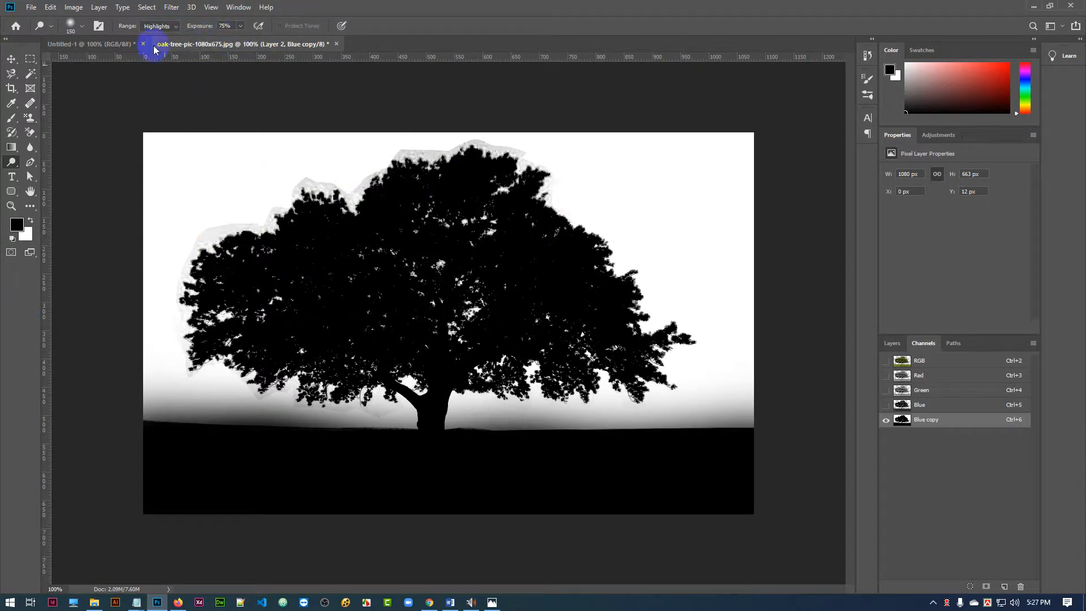
pyautogui.click(274, 160)
pyautogui.moveTo(306, 193)
pyautogui.mouseDown()
pyautogui.moveTo(371, 209)
pyautogui.moveTo(429, 153)
pyautogui.moveTo(409, 158)
pyautogui.moveTo(497, 145)
pyautogui.moveTo(616, 276)
pyautogui.moveTo(663, 342)
pyautogui.moveTo(657, 362)
pyautogui.moveTo(667, 345)
pyautogui.moveTo(653, 330)
pyautogui.moveTo(669, 355)
pyautogui.moveTo(616, 392)
pyautogui.moveTo(593, 377)
pyautogui.moveTo(540, 388)
pyautogui.moveTo(494, 381)
pyautogui.moveTo(492, 397)
pyautogui.moveTo(528, 398)
pyautogui.moveTo(559, 393)
pyautogui.moveTo(549, 382)
pyautogui.moveTo(460, 381)
pyautogui.moveTo(383, 388)
pyautogui.moveTo(407, 396)
pyautogui.moveTo(333, 383)
pyautogui.moveTo(302, 389)
pyautogui.moveTo(361, 392)
pyautogui.moveTo(296, 390)
pyautogui.moveTo(282, 367)
pyautogui.moveTo(315, 388)
pyautogui.moveTo(253, 386)
pyautogui.moveTo(308, 398)
pyautogui.moveTo(258, 381)
pyautogui.moveTo(303, 378)
pyautogui.moveTo(192, 338)
pyautogui.moveTo(199, 362)
pyautogui.moveTo(193, 255)
pyautogui.moveTo(191, 277)
pyautogui.moveTo(250, 229)
pyautogui.moveTo(225, 263)
pyautogui.moveTo(265, 228)
pyautogui.moveTo(282, 220)
pyautogui.moveTo(240, 255)
pyautogui.moveTo(318, 207)
pyautogui.moveTo(283, 300)
pyautogui.moveTo(322, 334)
pyautogui.moveTo(383, 247)
pyautogui.moveTo(368, 306)
pyautogui.moveTo(449, 296)
pyautogui.moveTo(436, 236)
pyautogui.moveTo(487, 232)
pyautogui.moveTo(545, 261)
pyautogui.moveTo(463, 322)
pyautogui.moveTo(517, 334)
pyautogui.moveTo(487, 360)
pyautogui.moveTo(563, 332)
pyautogui.moveTo(620, 337)
pyautogui.moveTo(634, 364)
pyautogui.moveTo(560, 362)
pyautogui.moveTo(511, 376)
pyautogui.moveTo(470, 327)
pyautogui.moveTo(455, 276)
pyautogui.moveTo(473, 235)
pyautogui.moveTo(430, 187)
pyautogui.moveTo(385, 245)
pyautogui.moveTo(257, 266)
pyautogui.moveTo(218, 322)
pyautogui.moveTo(339, 354)
pyautogui.moveTo(374, 334)
pyautogui.moveTo(421, 366)
pyautogui.moveTo(608, 352)
pyautogui.moveTo(526, 295)
pyautogui.moveTo(462, 329)
pyautogui.moveTo(413, 181)
pyautogui.moveTo(572, 388)
pyautogui.moveTo(303, 308)
pyautogui.moveTo(350, 218)
pyautogui.moveTo(480, 177)
pyautogui.moveTo(342, 204)
pyautogui.moveTo(464, 188)
pyautogui.moveTo(494, 198)
pyautogui.moveTo(243, 266)
pyautogui.moveTo(274, 299)
pyautogui.moveTo(429, 260)
pyautogui.moveTo(449, 271)
pyautogui.moveTo(424, 259)
pyautogui.moveTo(500, 257)
pyautogui.moveTo(467, 315)
pyautogui.moveTo(517, 305)
pyautogui.mouseUp()
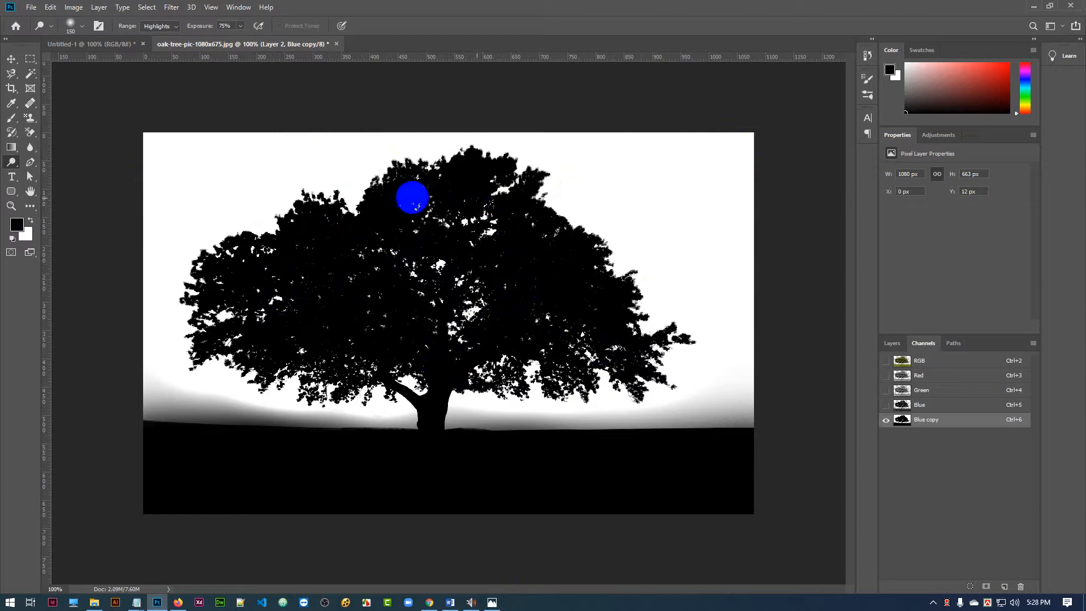
pyautogui.moveTo(509, 169); pyautogui.dragTo(516, 164)
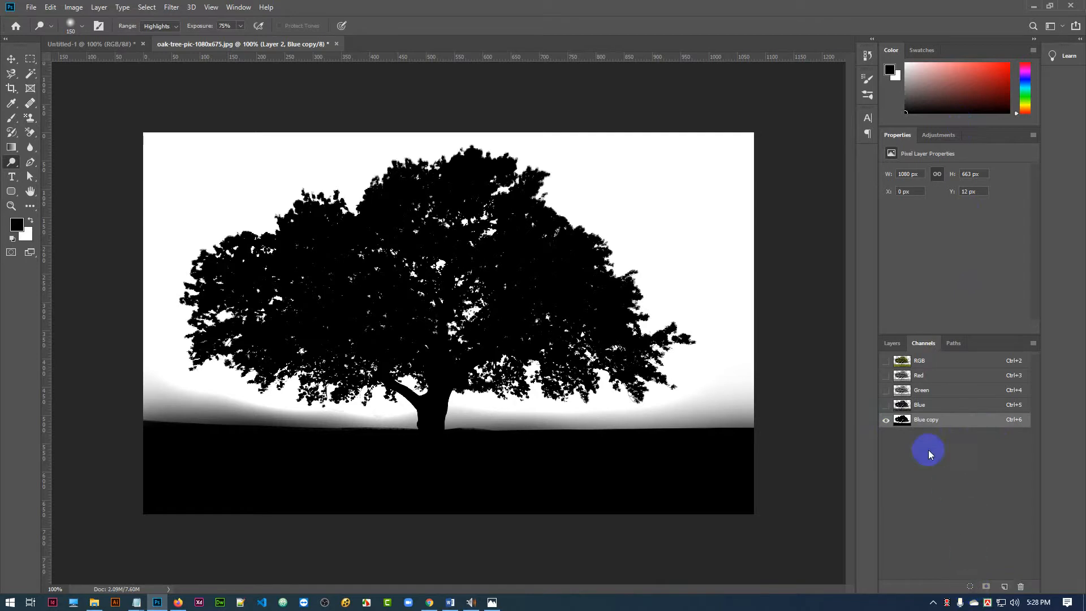
# Step: Load the Blue copy channel as a selection, invert it to cover the tree and grass, and return to the layers
pyautogui.click(969, 587)
pyautogui.moveTo(490, 267)
pyautogui.mouseDown()
pyautogui.moveTo(492, 286)
pyautogui.moveTo(478, 272)
pyautogui.mouseUp()
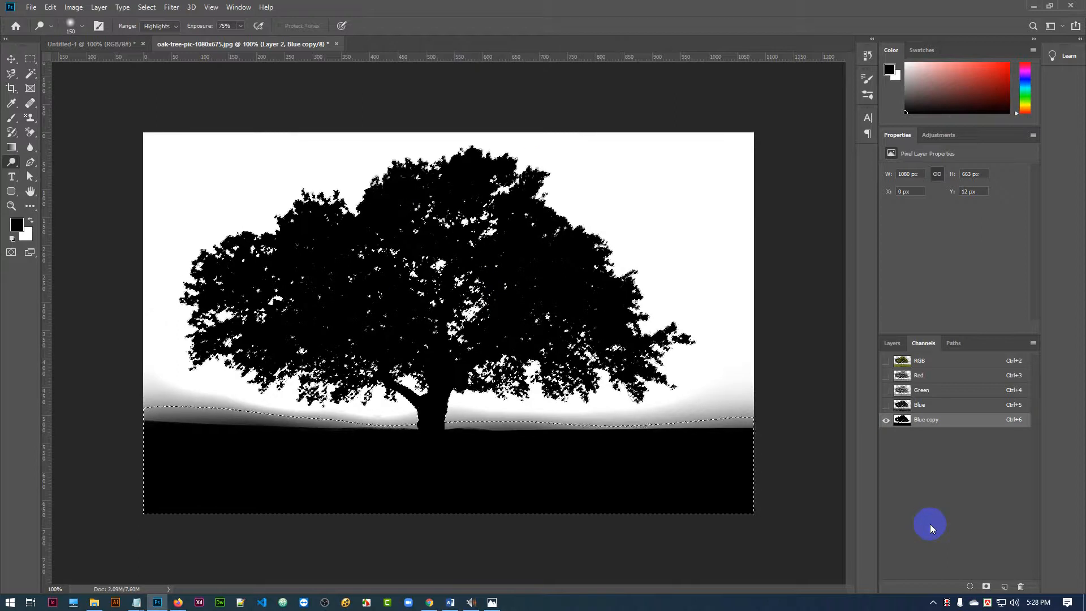
pyautogui.click(889, 344)
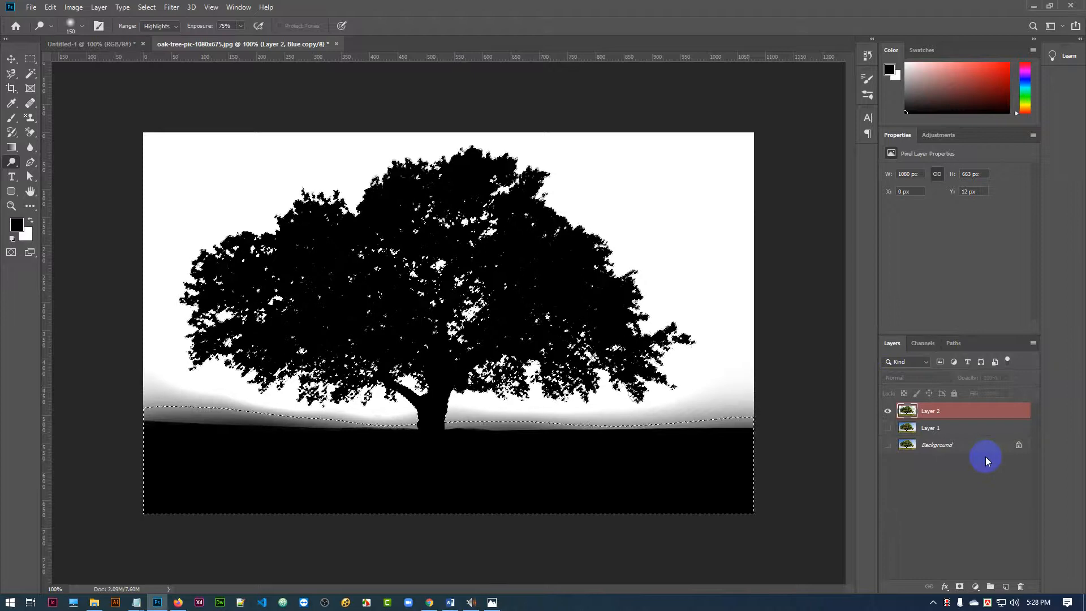
# Step: Try copying the selection from Layer 2 to a new layer, compare it with the layers below, and undo the copy
pyautogui.hotkey('ctrl', 'j')
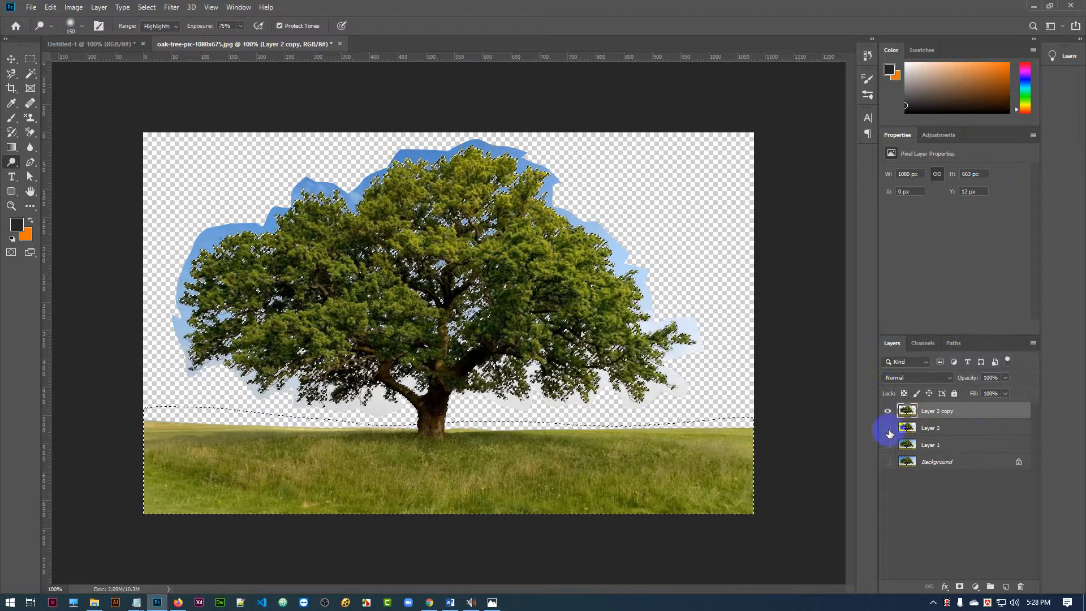
pyautogui.click(889, 448)
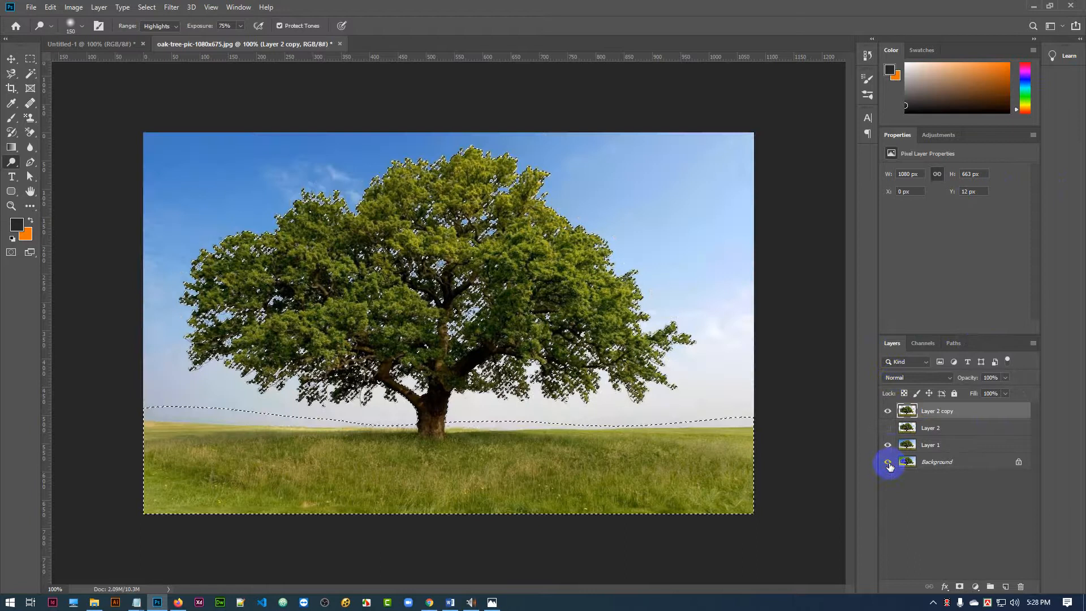
pyautogui.click(889, 427)
pyautogui.click(889, 446)
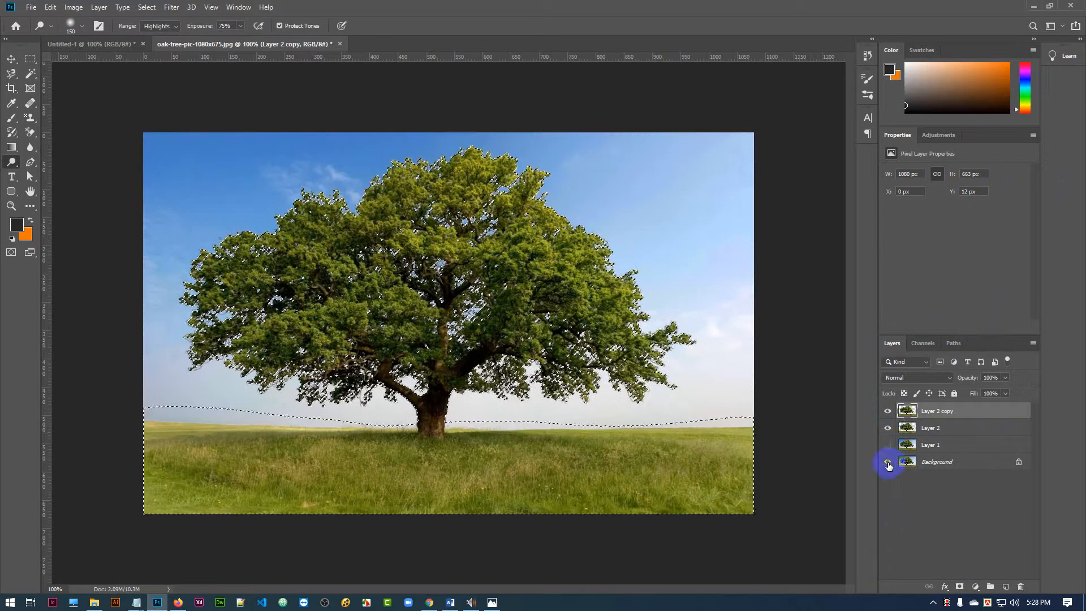
pyautogui.click(888, 462)
pyautogui.click(887, 428)
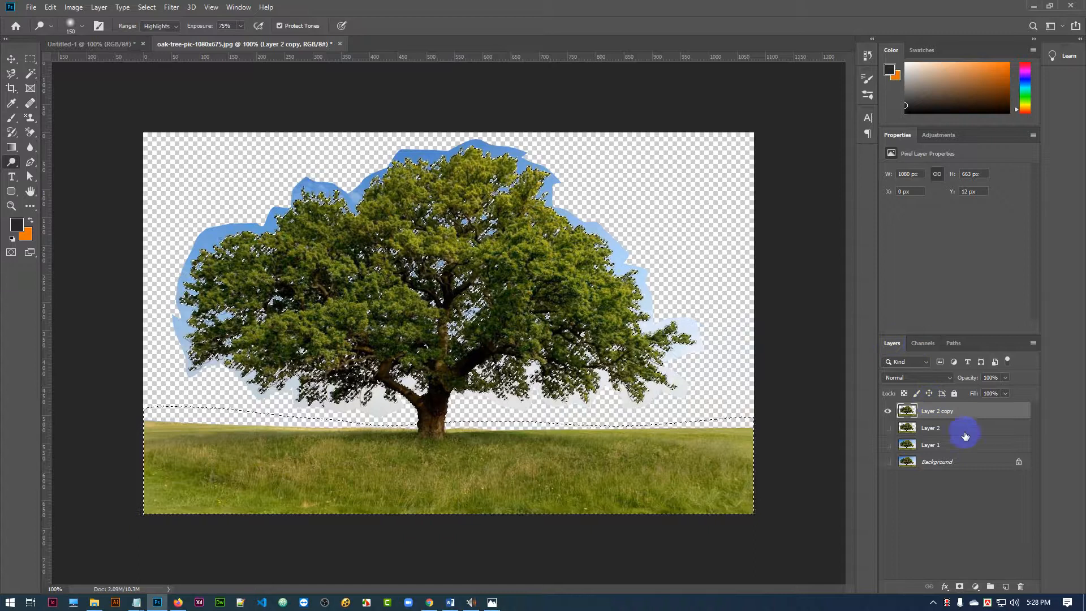
pyautogui.hotkey('ctrl', 'z')
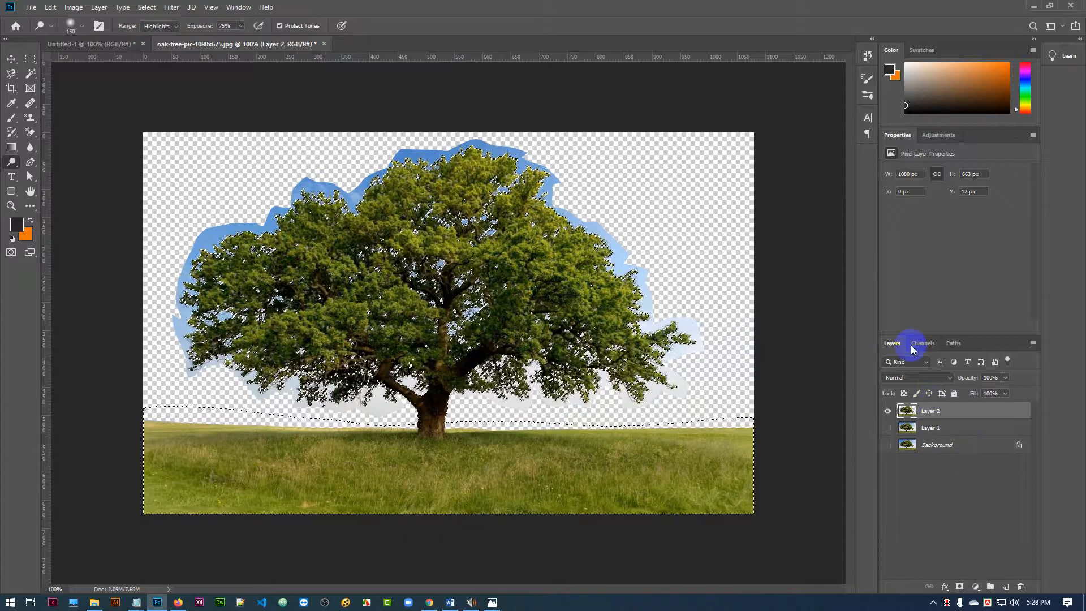
# Step: Review the Blue copy channel, add a layer mask to Layer 2 from the active selection, and compare the result with Layer 1
pyautogui.click(921, 344)
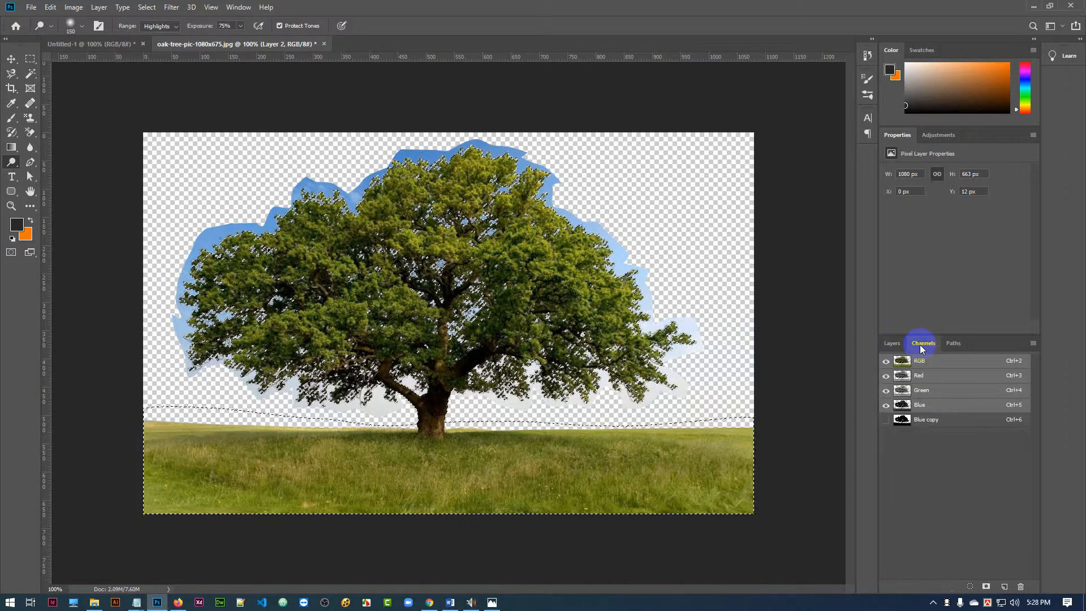
pyautogui.click(955, 427)
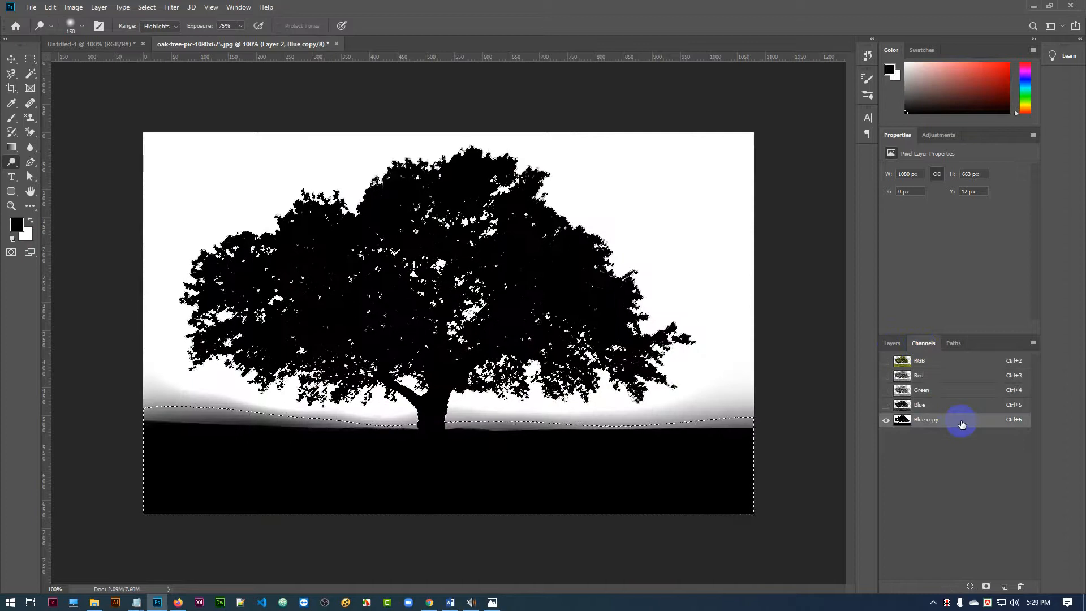
pyautogui.click(891, 343)
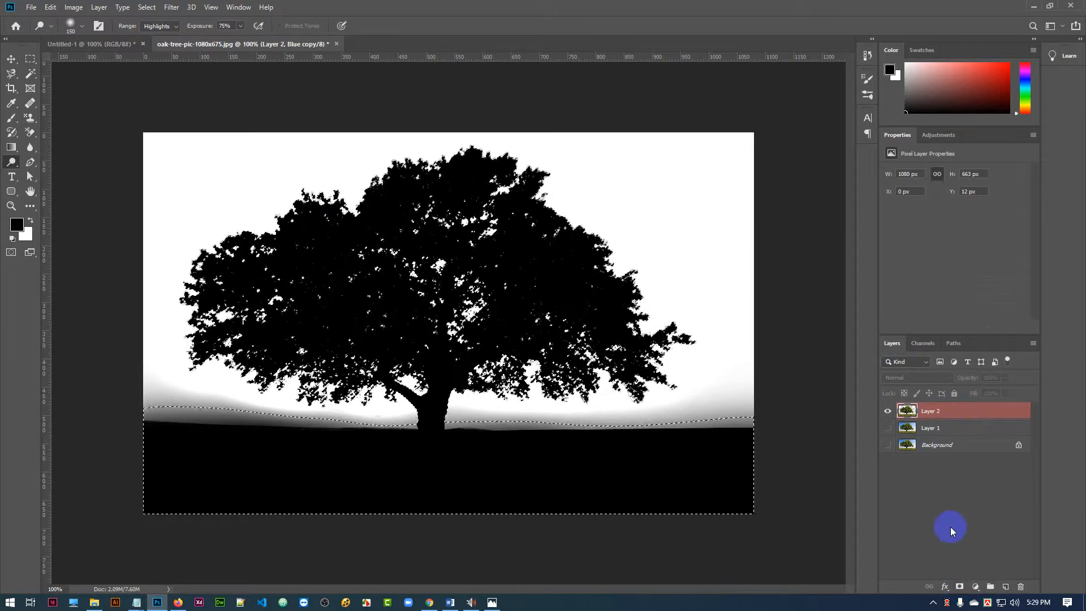
pyautogui.click(924, 344)
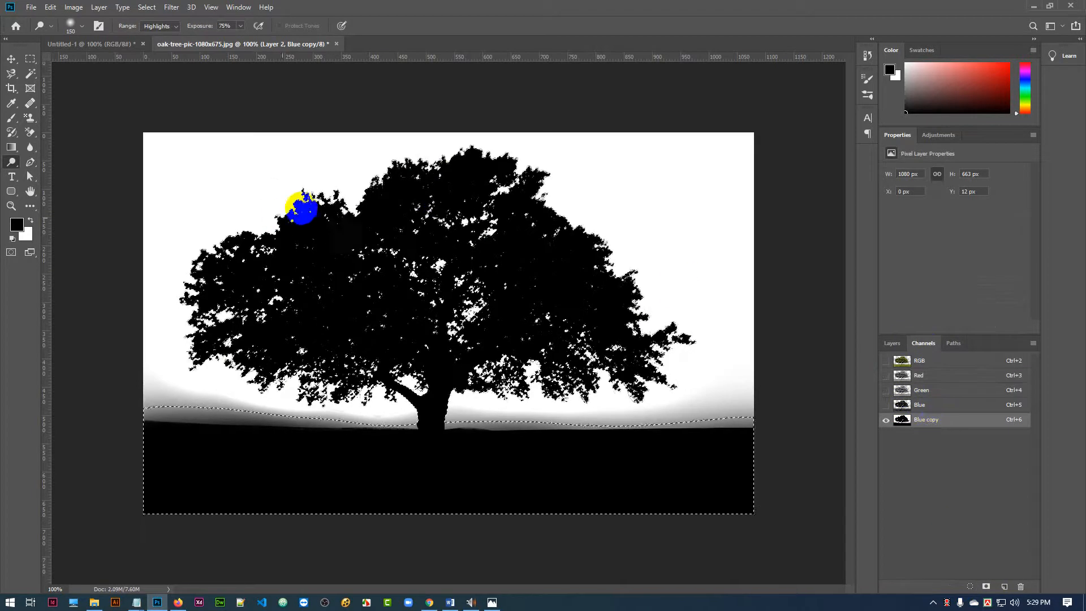
pyautogui.click(892, 343)
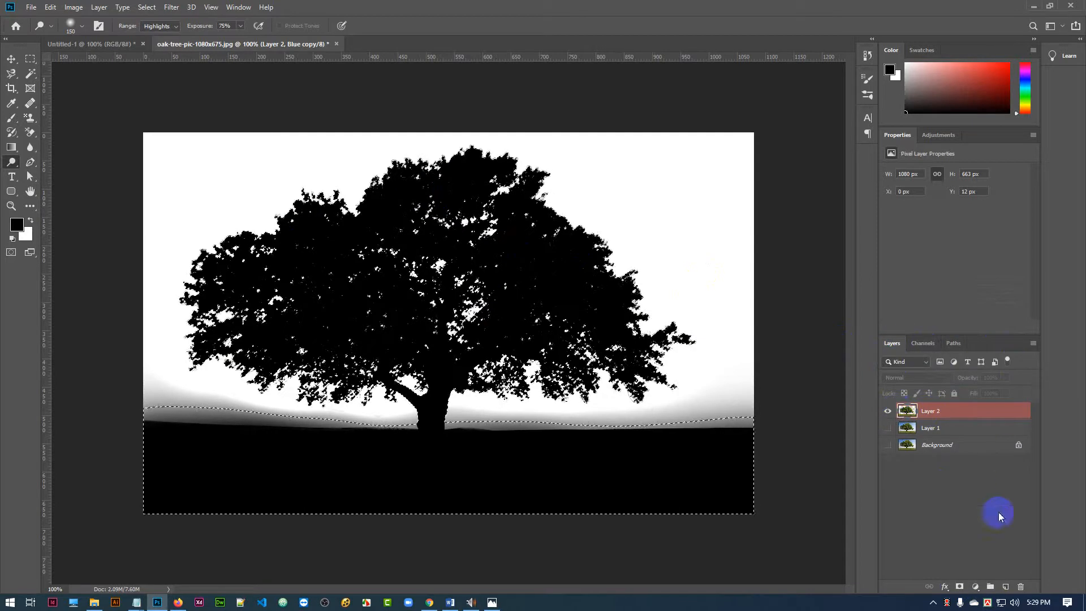
pyautogui.click(959, 588)
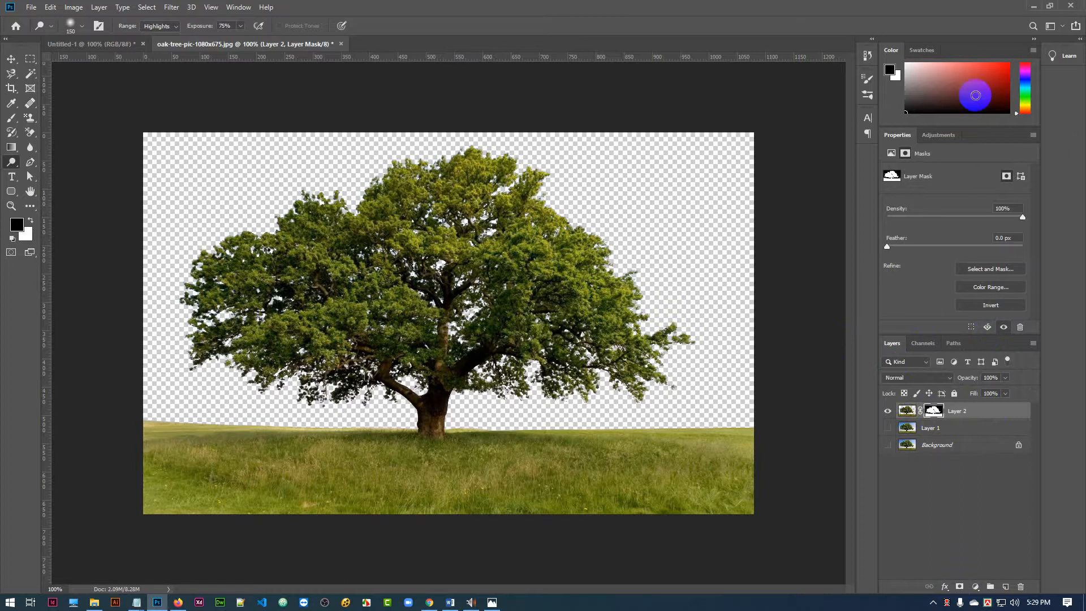
pyautogui.click(887, 430)
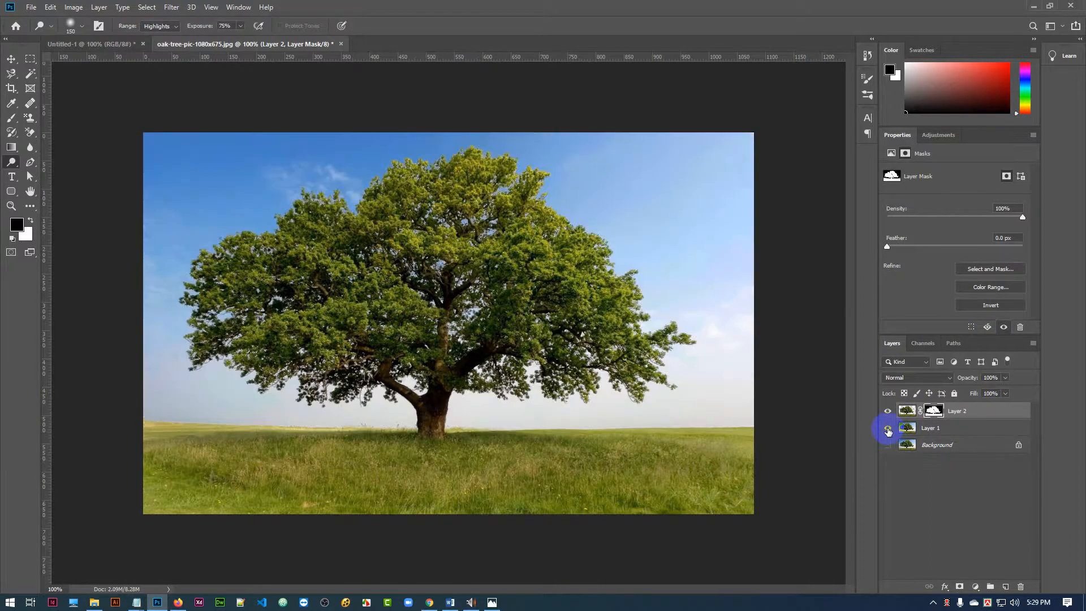
pyautogui.click(887, 430)
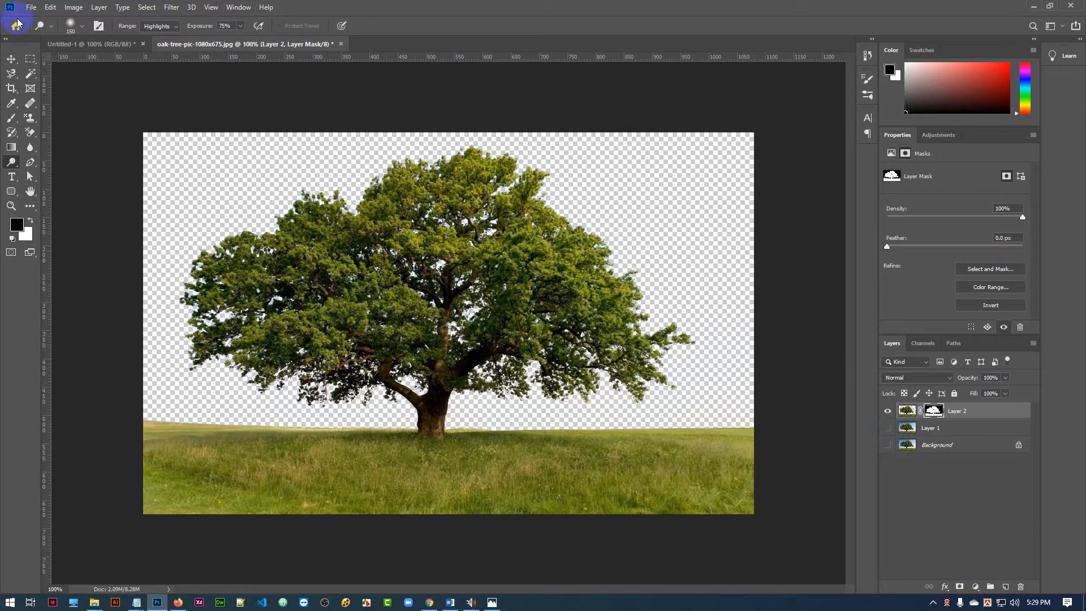
pyautogui.click(12, 59)
pyautogui.moveTo(435, 231)
pyautogui.mouseDown()
pyautogui.moveTo(470, 213)
pyautogui.moveTo(446, 211)
pyautogui.moveTo(460, 245)
pyautogui.moveTo(452, 213)
pyautogui.moveTo(438, 235)
pyautogui.moveTo(434, 221)
pyautogui.mouseUp()
pyautogui.moveTo(491, 248)
pyautogui.mouseDown()
pyautogui.moveTo(500, 240)
pyautogui.moveTo(486, 246)
pyautogui.mouseUp()
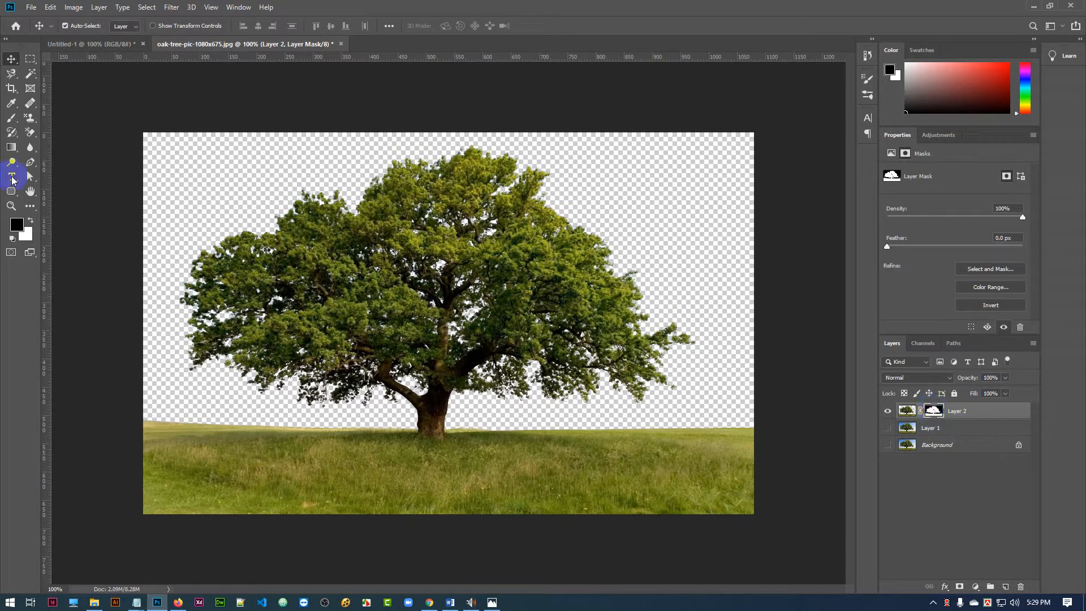
# Step: Set the Brush tool to a white foreground, try a stroke over the crown's upper left on the Layer 2 mask, and undo it
pyautogui.click(11, 117)
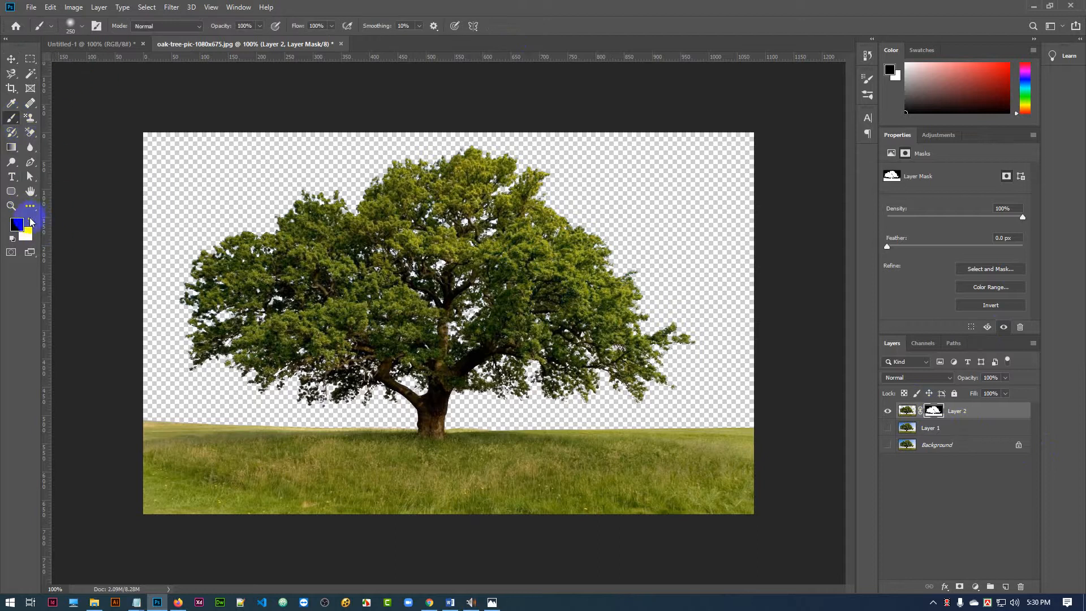
pyautogui.click(31, 220)
pyautogui.moveTo(277, 249)
pyautogui.mouseDown()
pyautogui.moveTo(252, 241)
pyautogui.moveTo(254, 207)
pyautogui.moveTo(241, 221)
pyautogui.moveTo(274, 201)
pyautogui.moveTo(298, 242)
pyautogui.mouseUp()
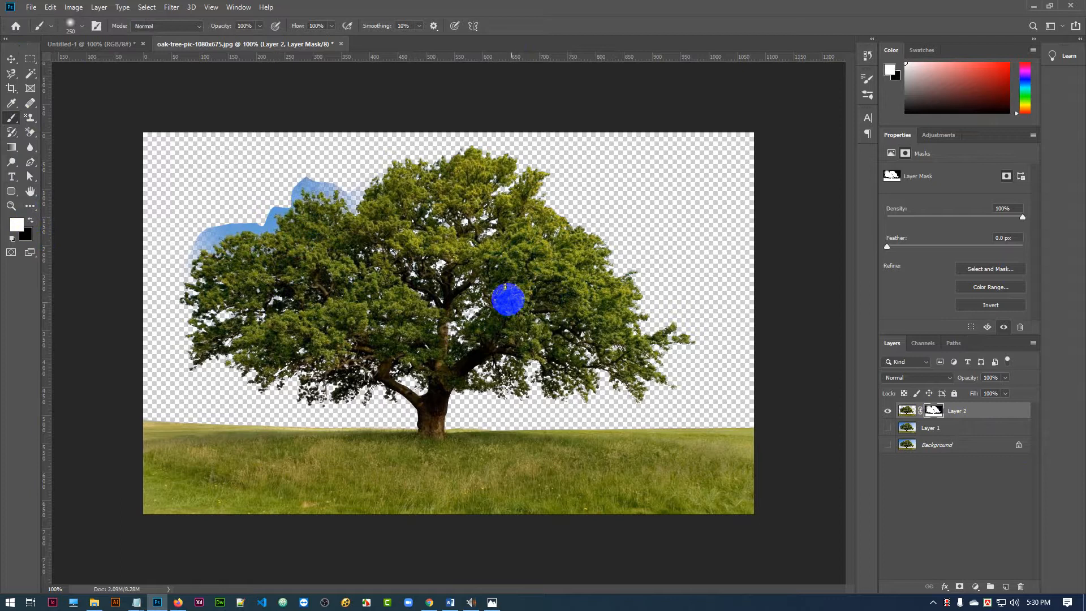
pyautogui.hotkey('ctrl', 'z')
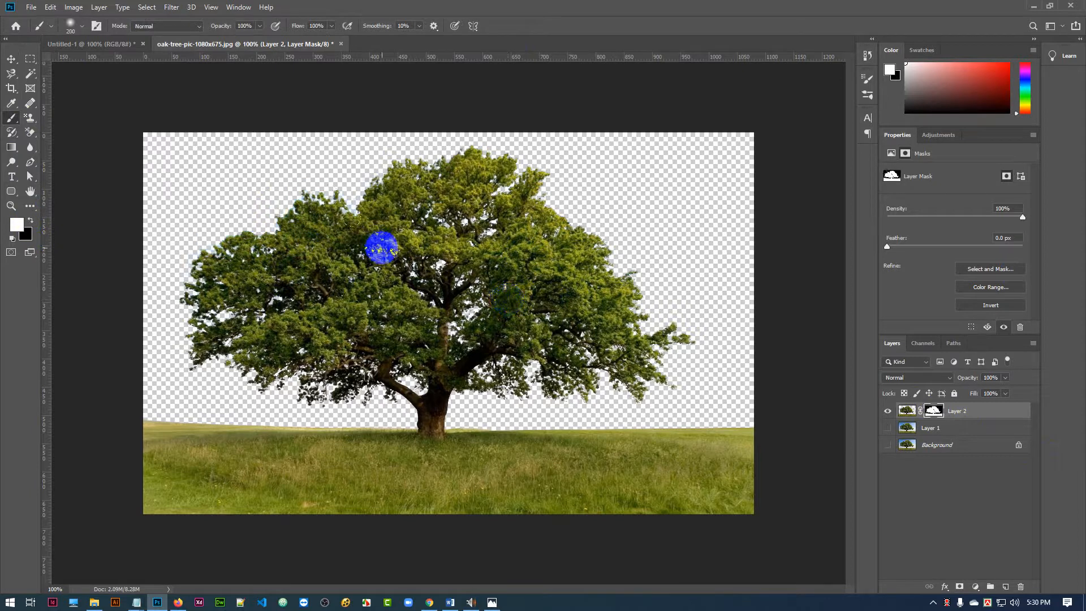
# Step: Reduce the brush size to 45 and paint white over the inside of the tree crown on the Layer 2 mask
pyautogui.press('[')
pyautogui.press('[')
pyautogui.press('[')
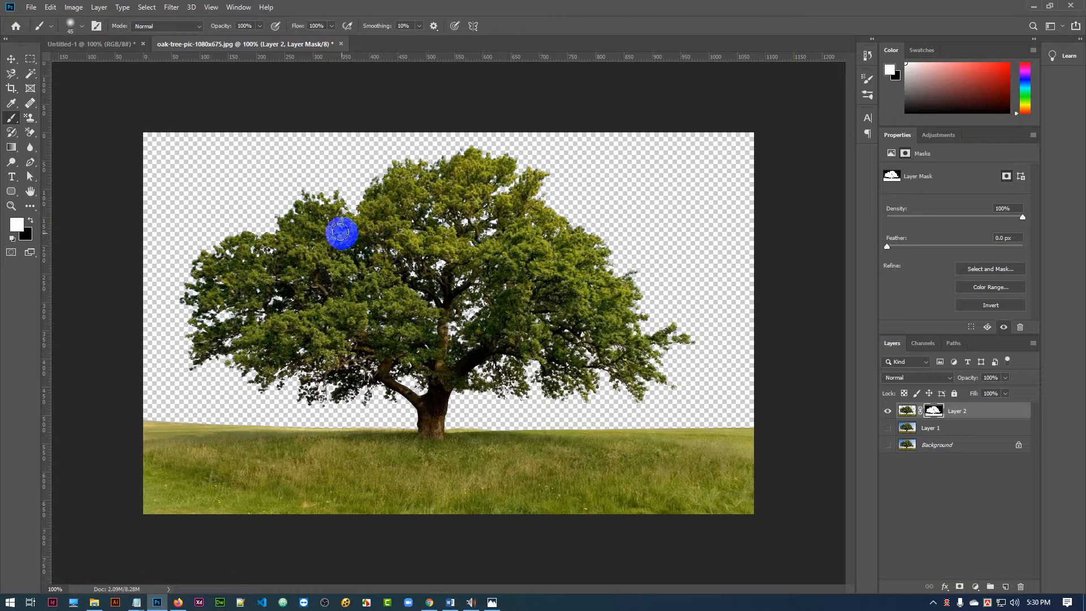
pyautogui.click(344, 277)
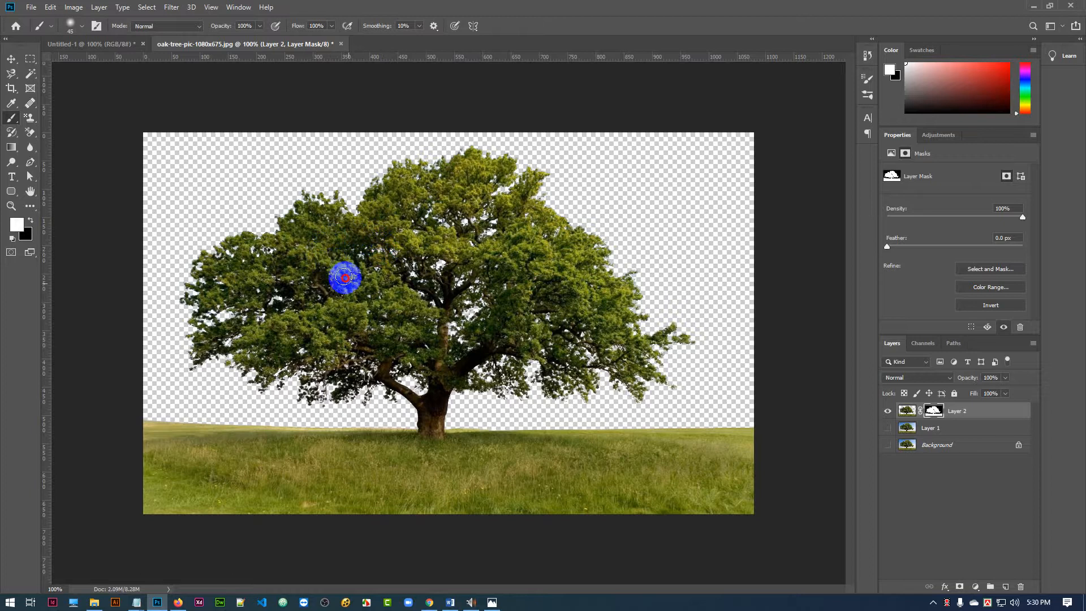
pyautogui.moveTo(345, 277)
pyautogui.mouseDown()
pyautogui.moveTo(450, 267)
pyautogui.moveTo(432, 309)
pyautogui.moveTo(360, 303)
pyautogui.moveTo(198, 358)
pyautogui.moveTo(530, 300)
pyautogui.moveTo(448, 410)
pyautogui.moveTo(433, 413)
pyautogui.moveTo(433, 427)
pyautogui.moveTo(431, 413)
pyautogui.moveTo(430, 431)
pyautogui.moveTo(493, 352)
pyautogui.moveTo(539, 248)
pyautogui.moveTo(625, 353)
pyautogui.moveTo(621, 317)
pyautogui.moveTo(464, 193)
pyautogui.mouseUp()
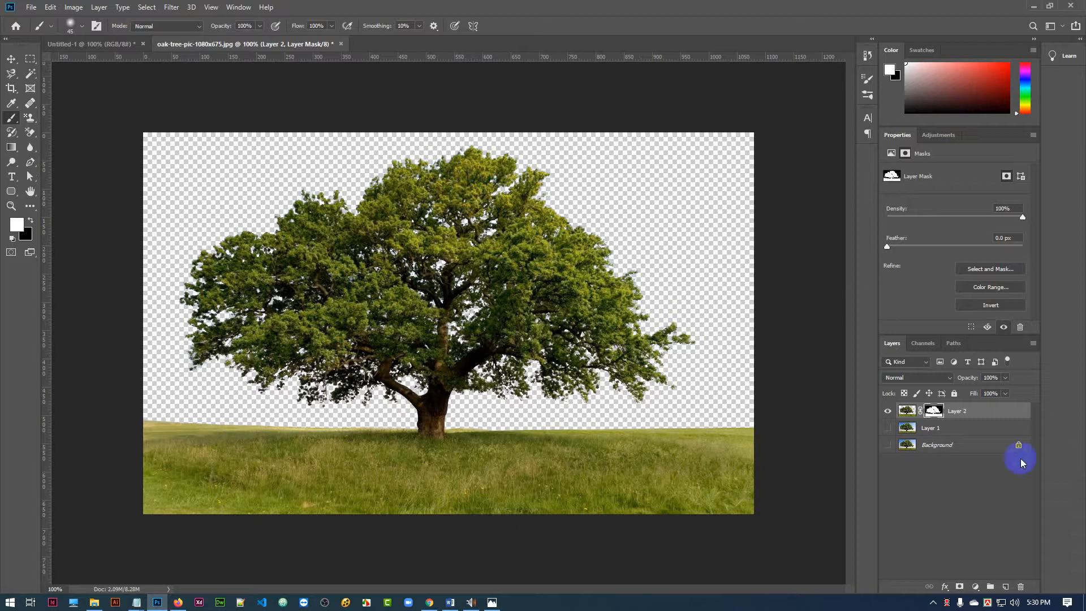
# Step: Compare the cutout with Layer 1, then add a new layer between Layer 1 and Background and fill it with dark gray
pyautogui.click(887, 429)
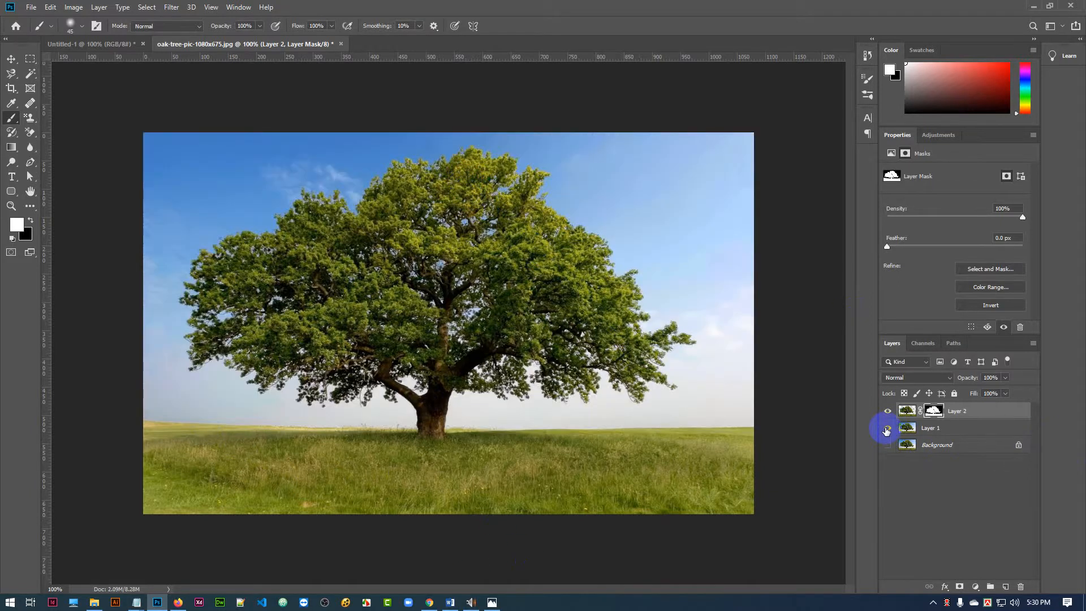
pyautogui.click(886, 428)
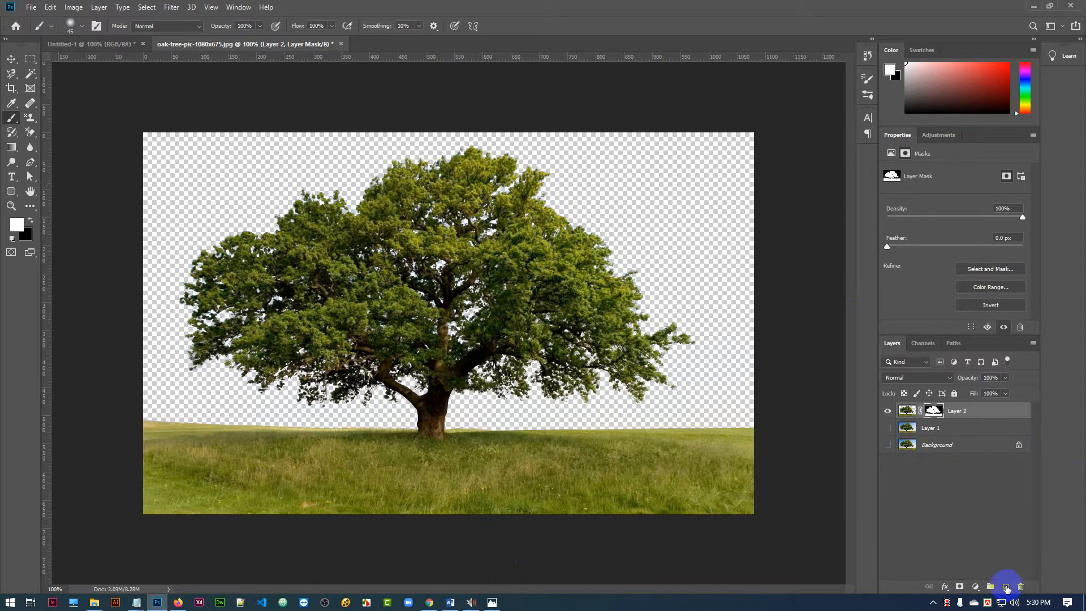
pyautogui.click(1005, 587)
pyautogui.moveTo(981, 416); pyautogui.dragTo(1022, 472)
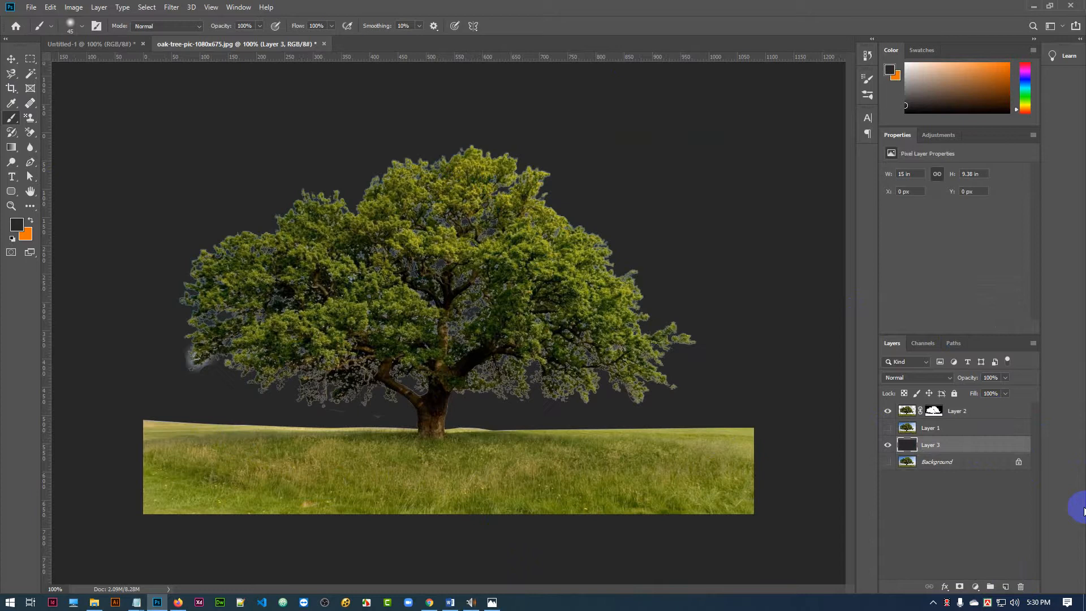
# Step: Fill Layer 3 with the orange background color to check the cutout, and hide that layer
pyautogui.hotkey('ctrl', 'BackSpace')
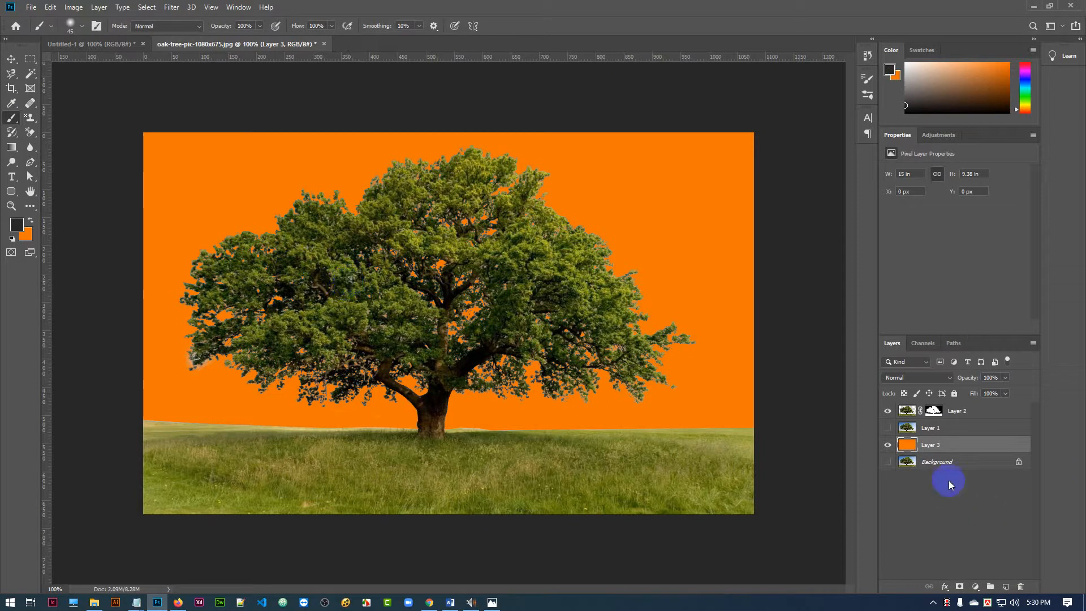
pyautogui.click(887, 446)
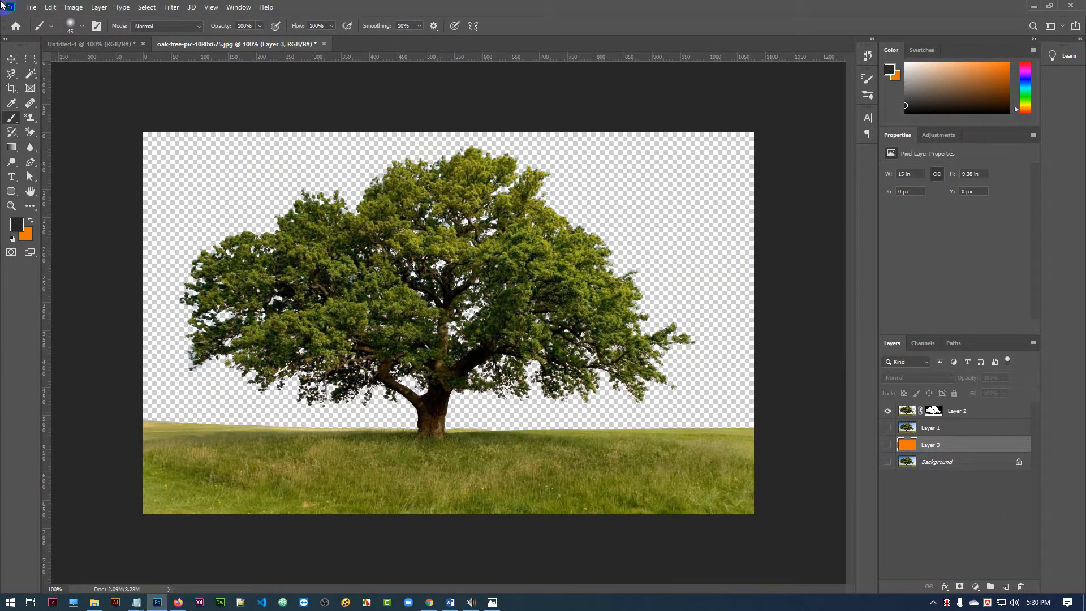
pyautogui.click(31, 8)
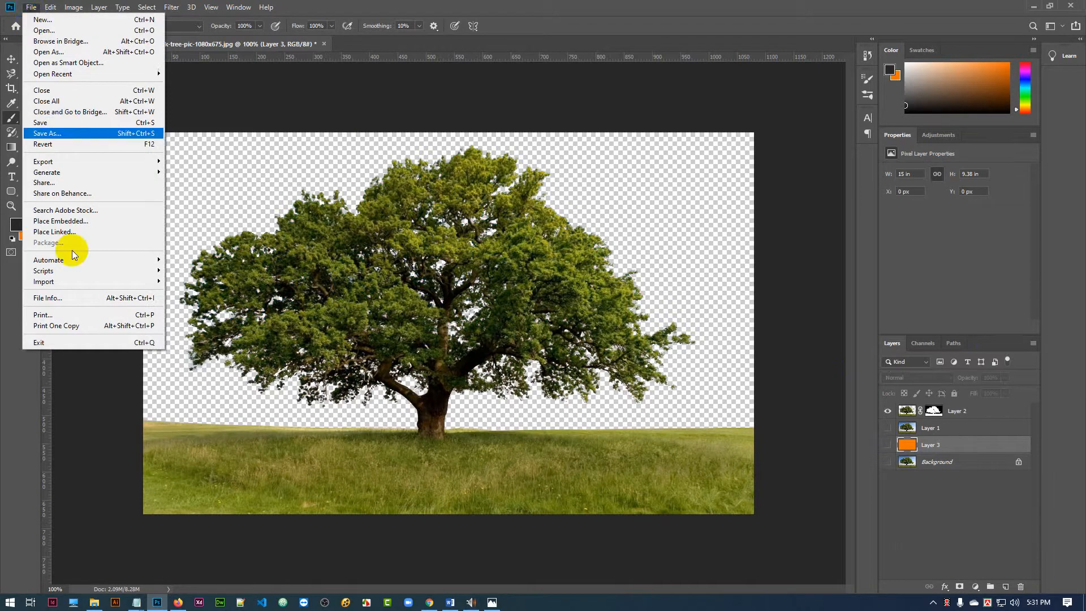
pyautogui.click(24, 417)
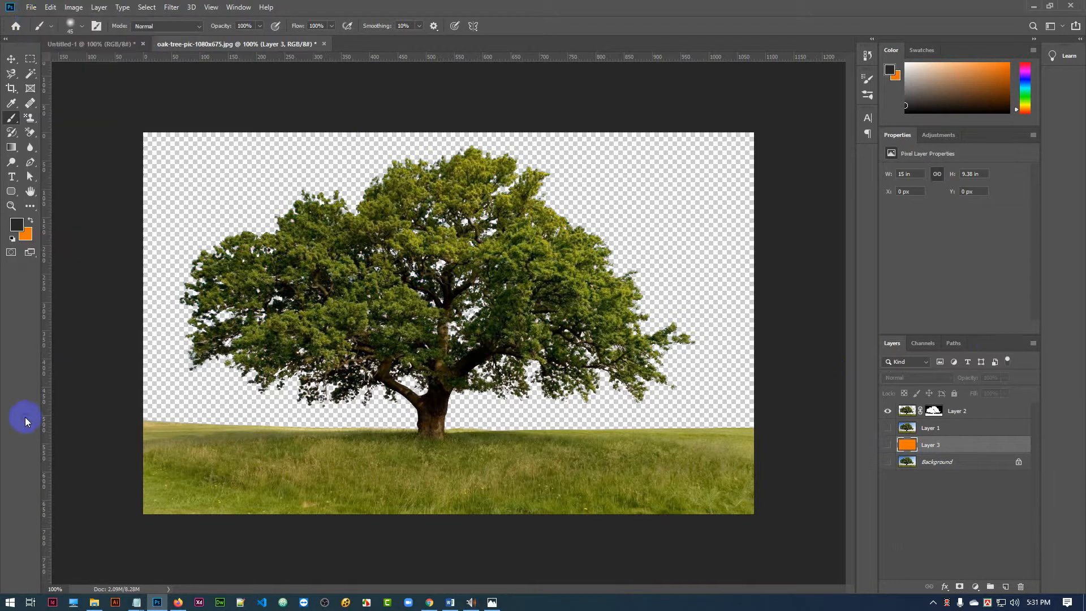
# Step: Set the foreground color to white, fill Layer 3 with it, and show that layer behind the tree cutout
pyautogui.click(16, 226)
pyautogui.click(538, 170)
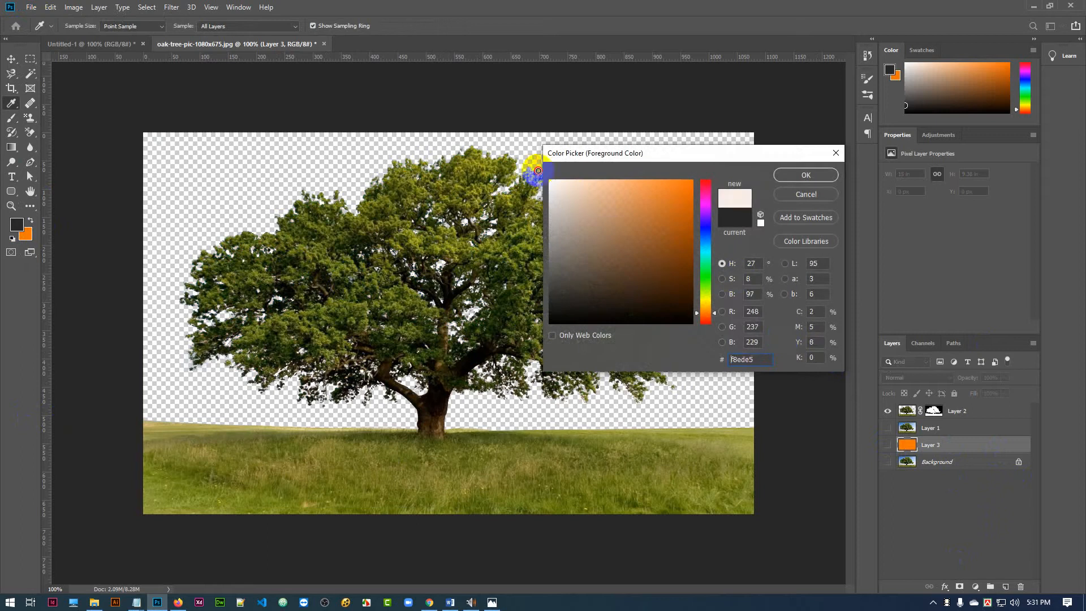
pyautogui.click(781, 174)
pyautogui.press('b')
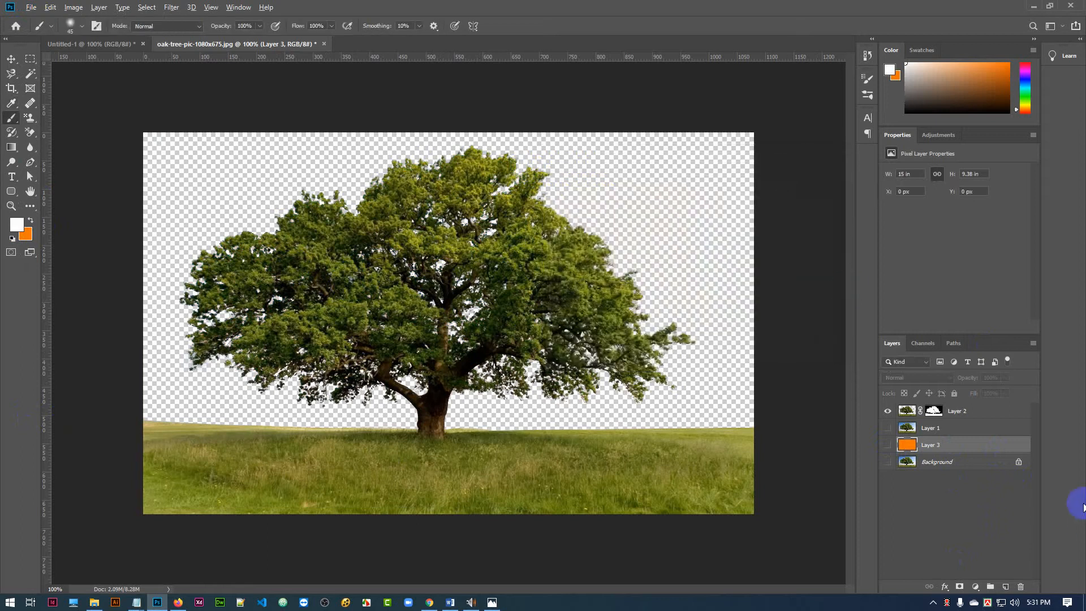
pyautogui.click(888, 445)
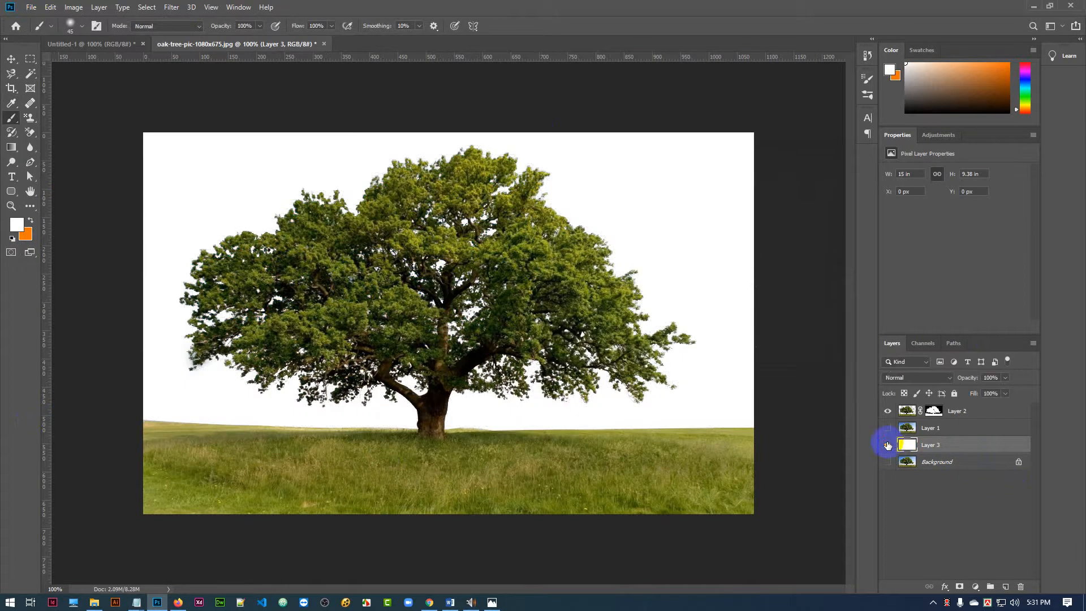
# Step: Select Layer 2 on the canvas with the Move tool and hide the white Layer 3
pyautogui.click(11, 59)
pyautogui.moveTo(493, 231); pyautogui.dragTo(459, 226)
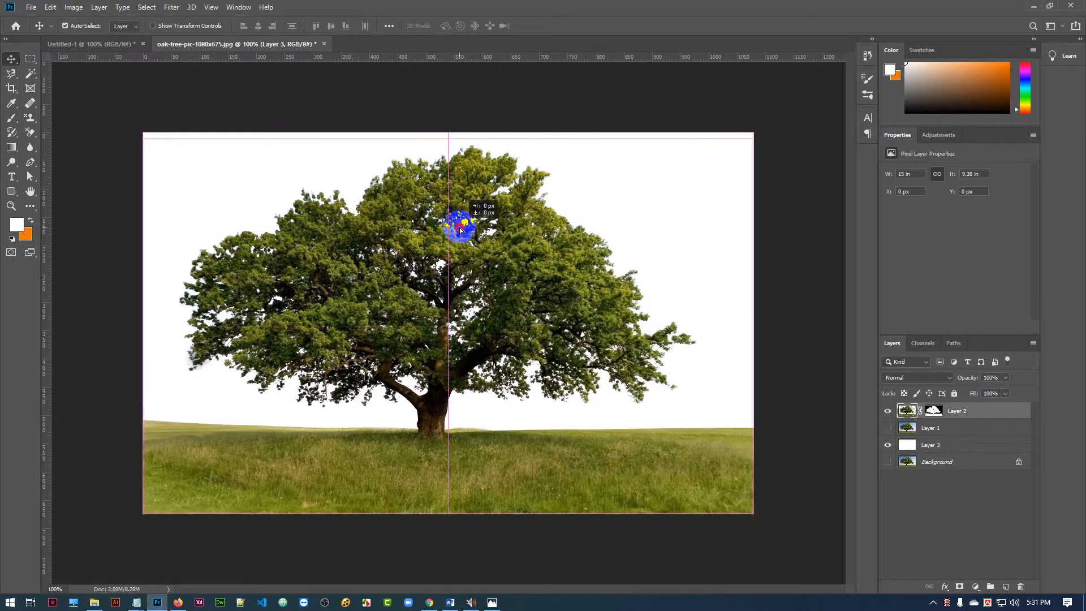
pyautogui.click(888, 445)
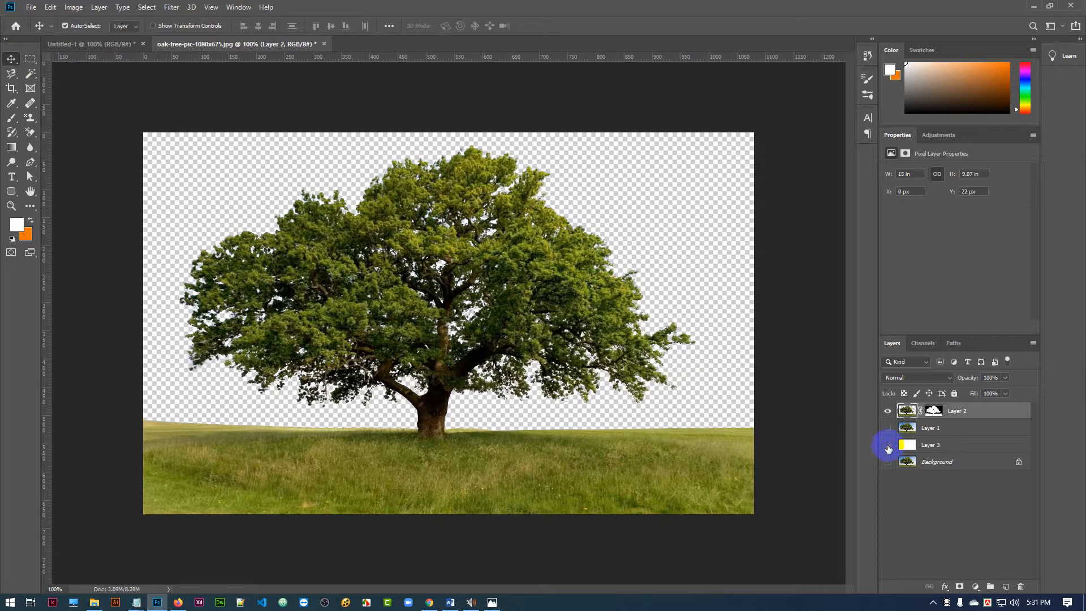
pyautogui.click(31, 8)
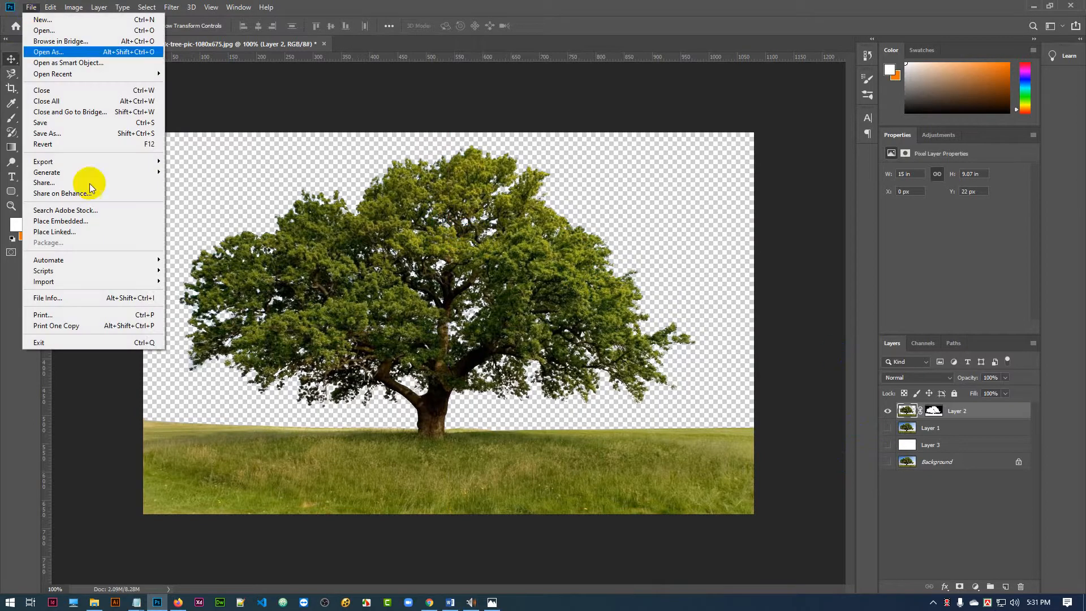
pyautogui.moveTo(144, 165)
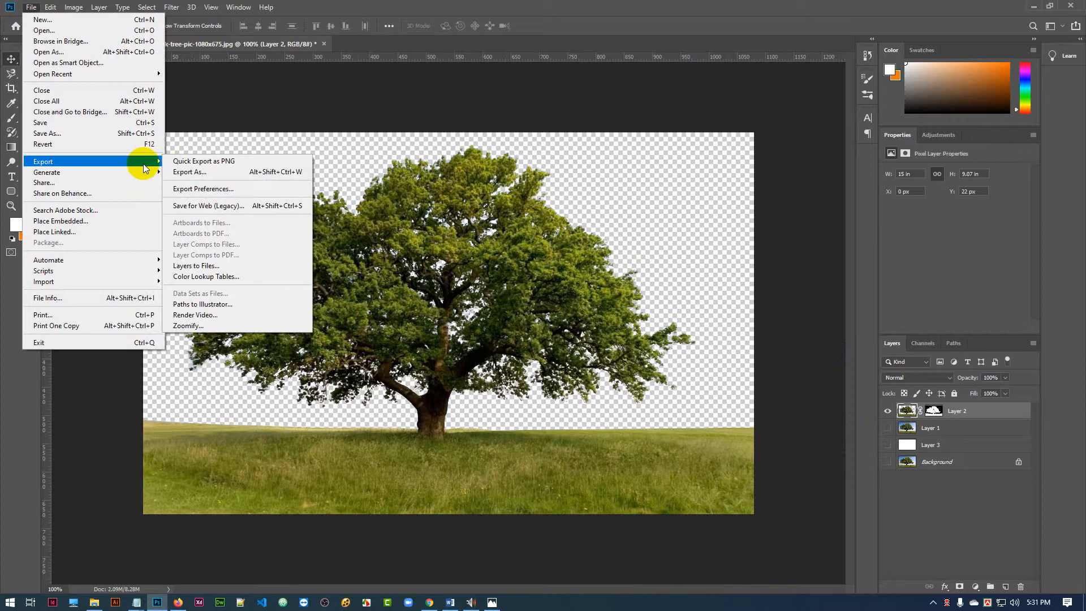
pyautogui.click(190, 172)
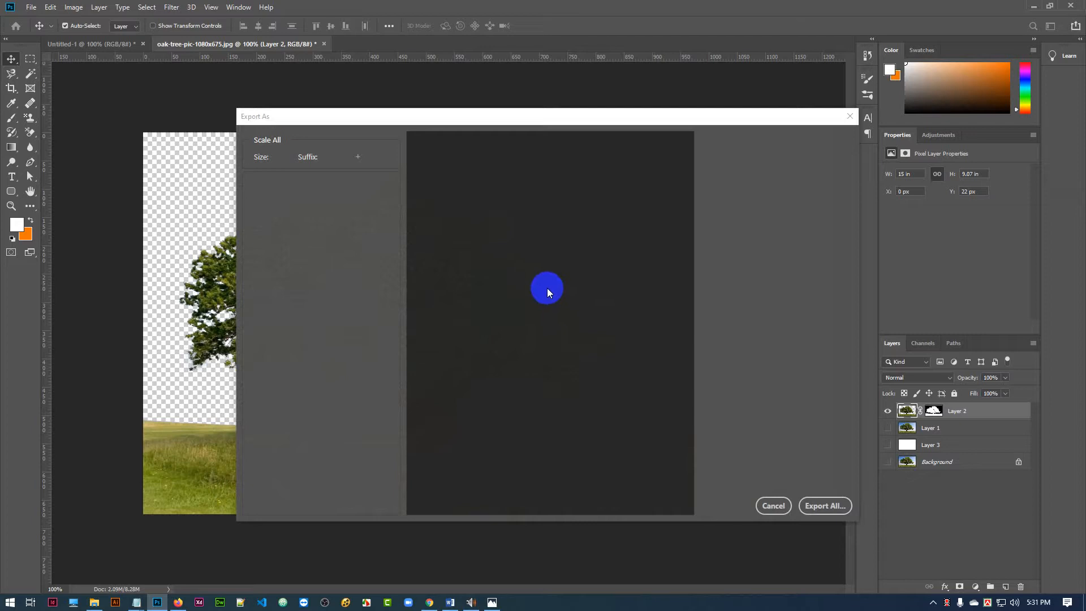
pyautogui.moveTo(672, 118); pyautogui.dragTo(466, 112)
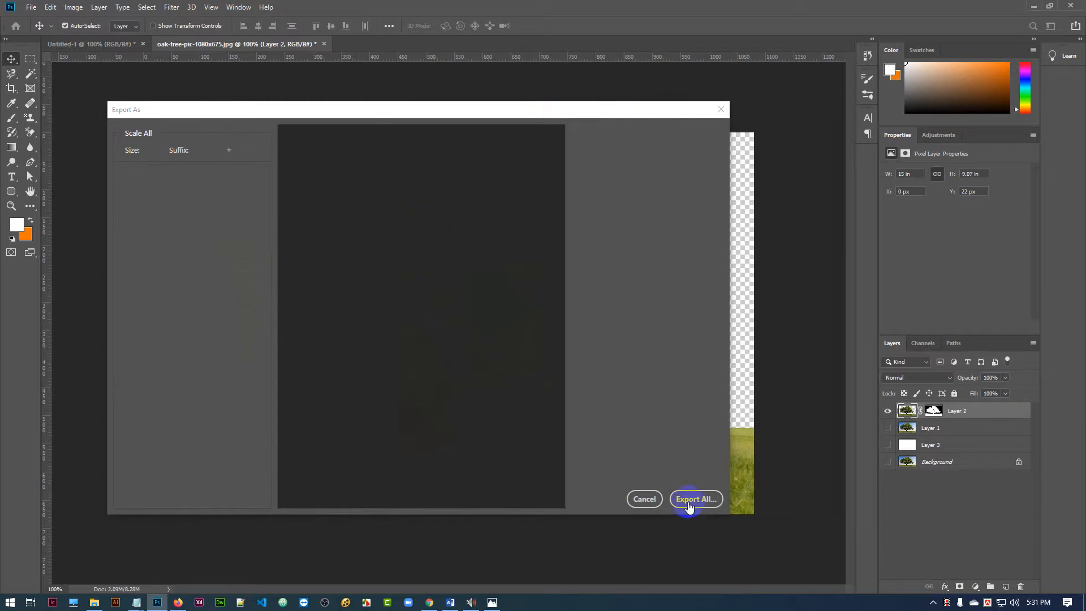
pyautogui.click(646, 500)
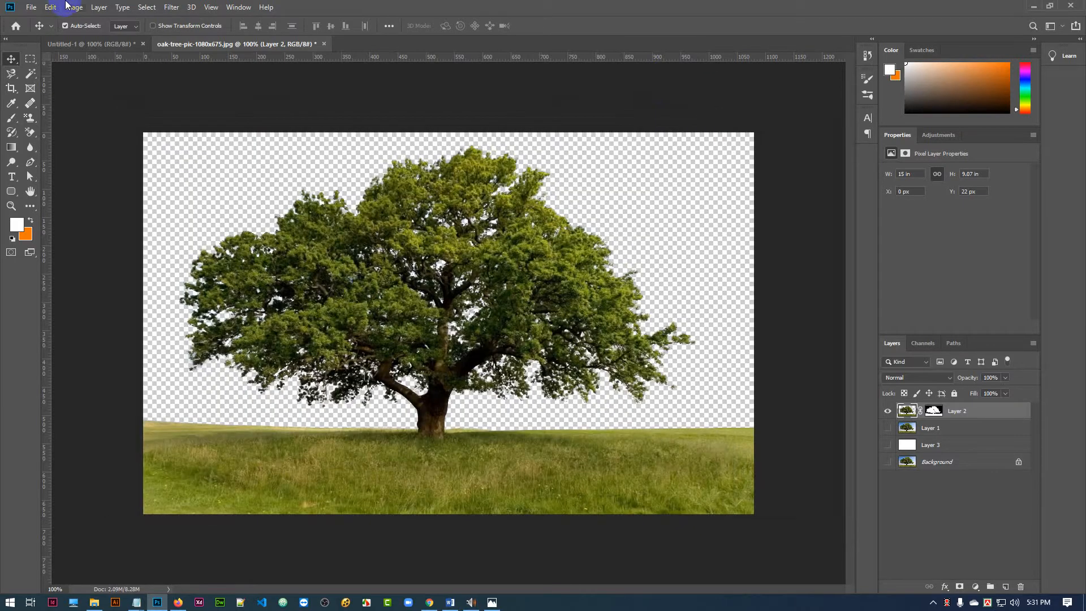
# Step: Export the tree cutout as a transparent PNG to the Desktop under the name oak-tree-pic-1080x675.png
pyautogui.click(32, 8)
pyautogui.moveTo(145, 163)
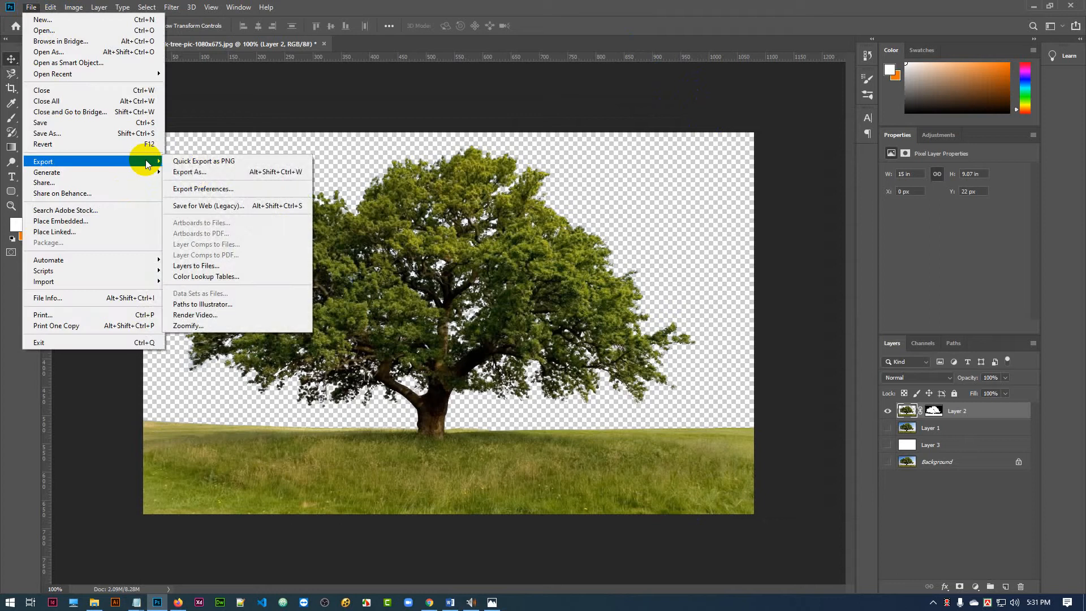
pyautogui.click(195, 173)
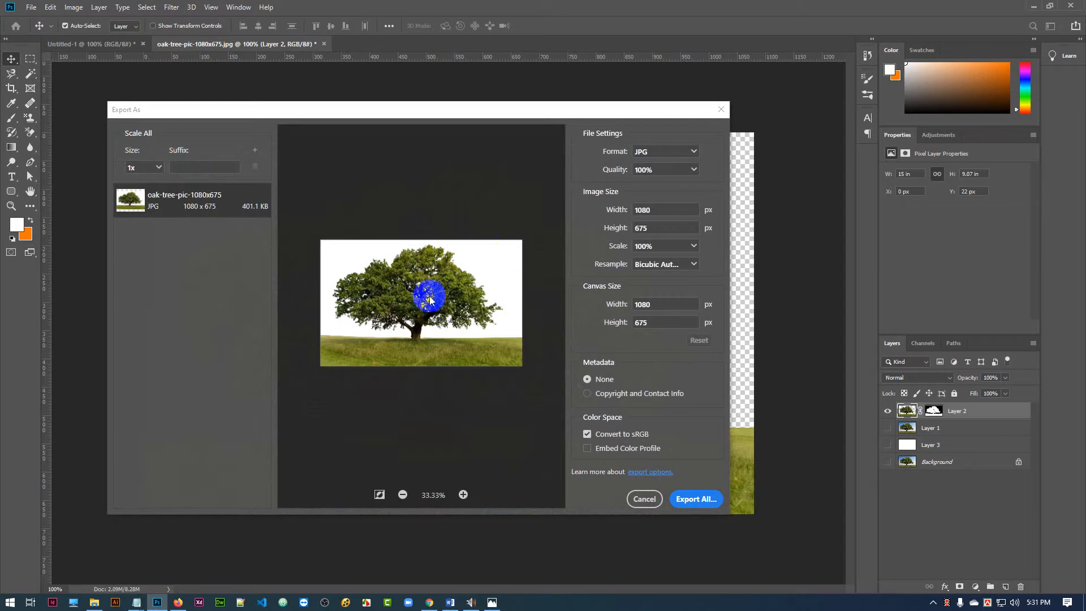
pyautogui.click(695, 154)
pyautogui.click(644, 170)
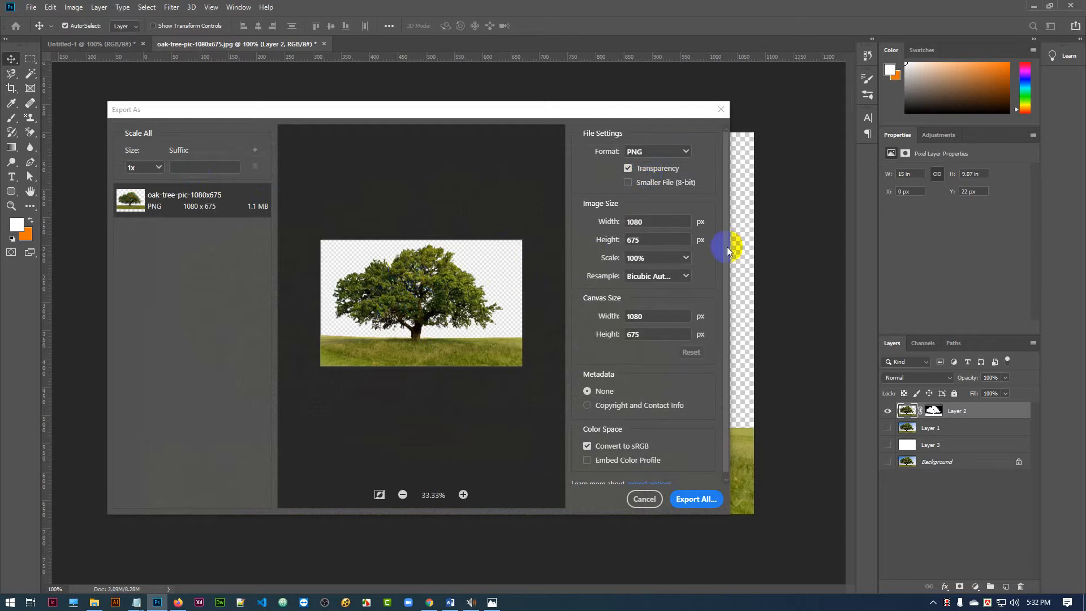
pyautogui.click(694, 500)
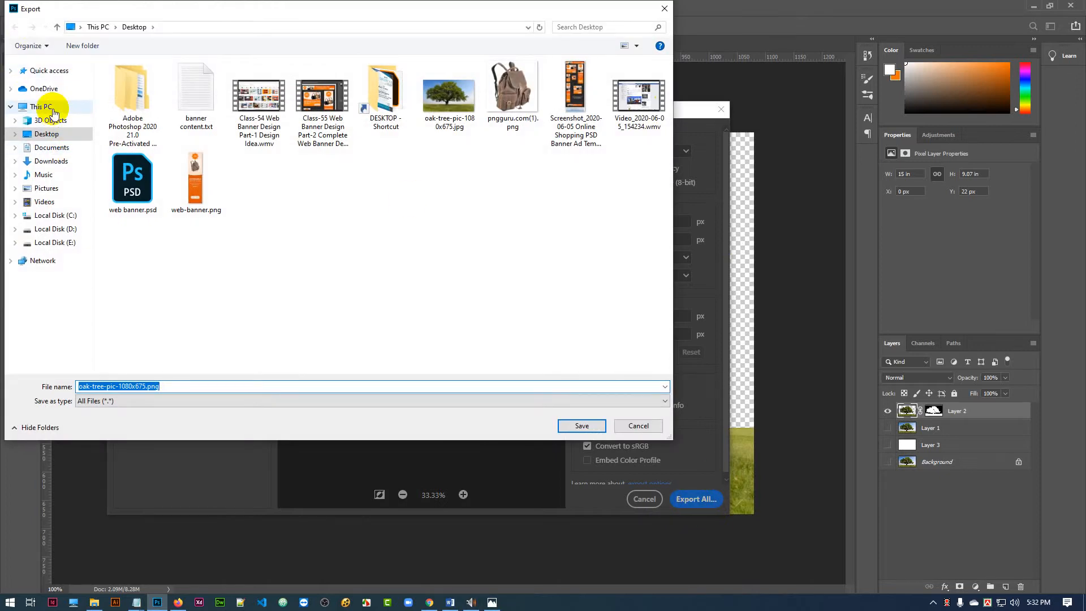
pyautogui.click(59, 137)
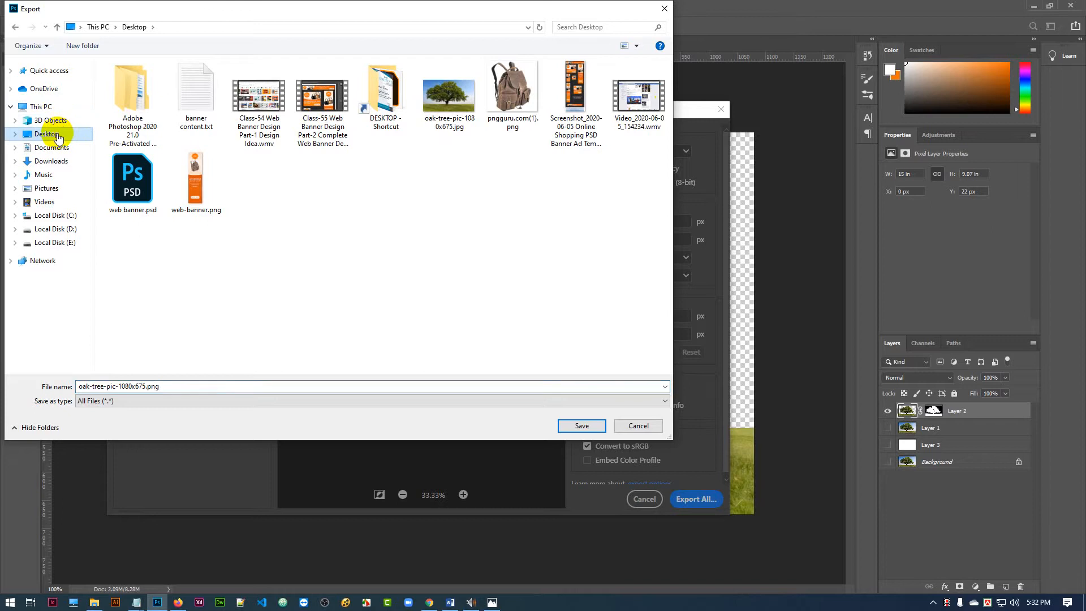
pyautogui.click(582, 426)
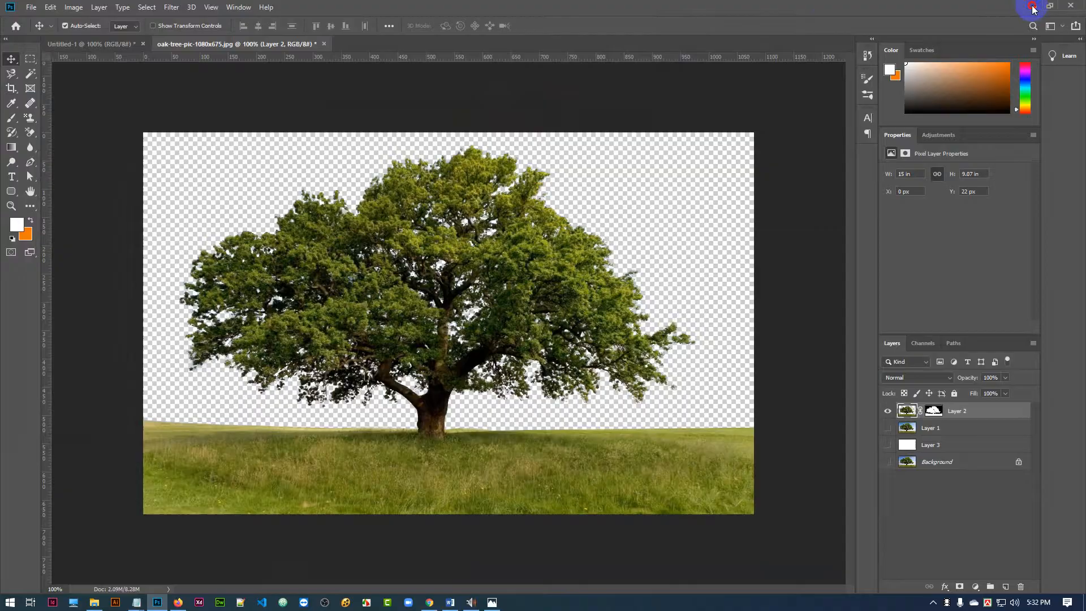
# Step: Switch to the desktop, view the exported oak-tree-pic-1080x675.png in Photos, and move its icon near the backpack image
pyautogui.click(1033, 7)
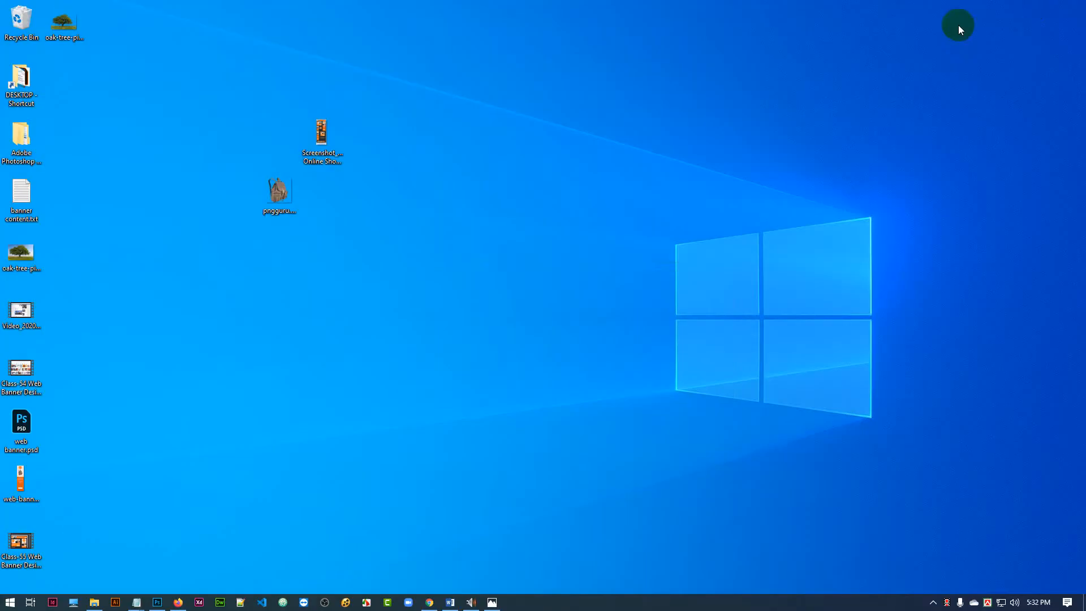
pyautogui.moveTo(61, 22); pyautogui.dragTo(608, 210)
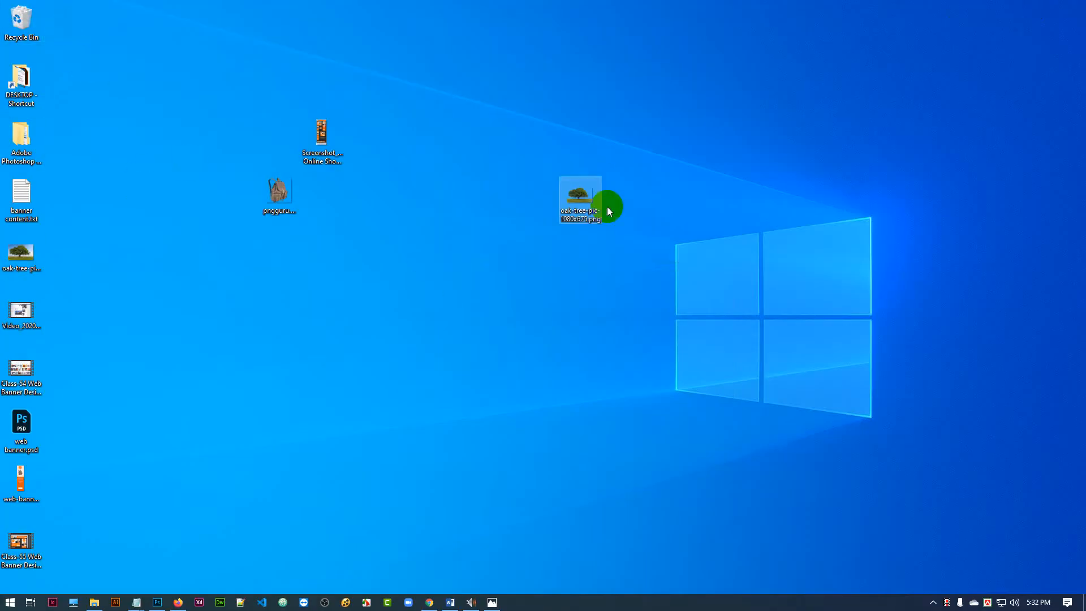
pyautogui.click(736, 161)
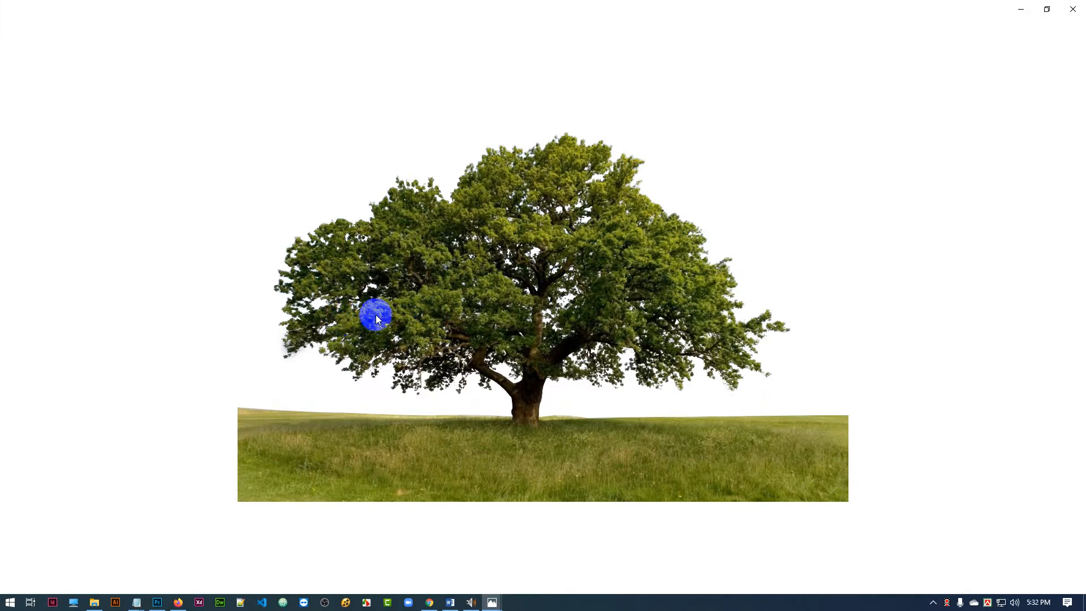
pyautogui.moveTo(622, 255)
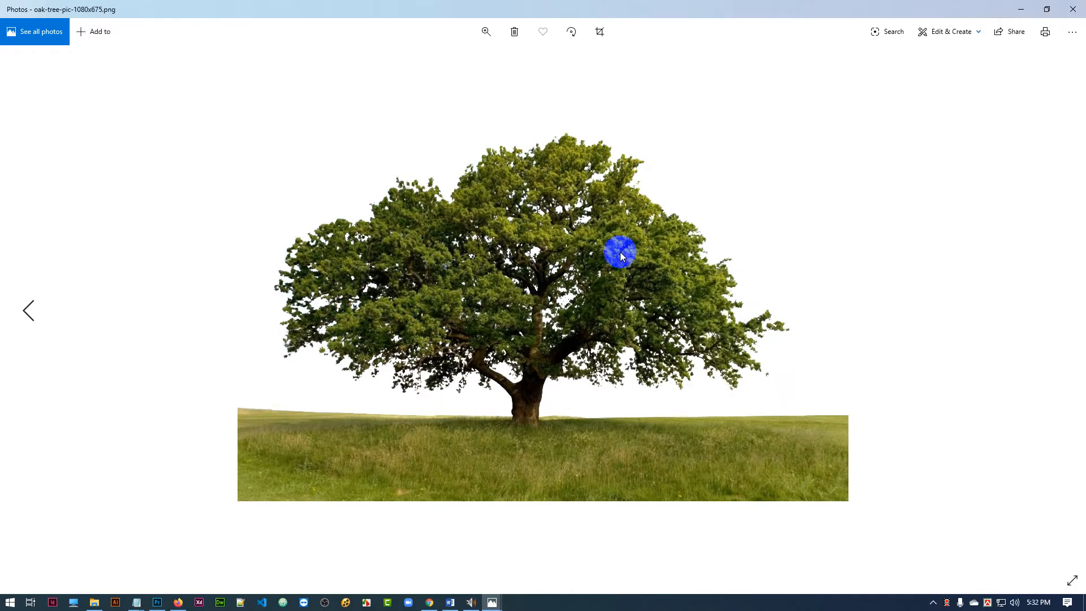
pyautogui.click(1078, 7)
pyautogui.moveTo(595, 213); pyautogui.dragTo(404, 199)
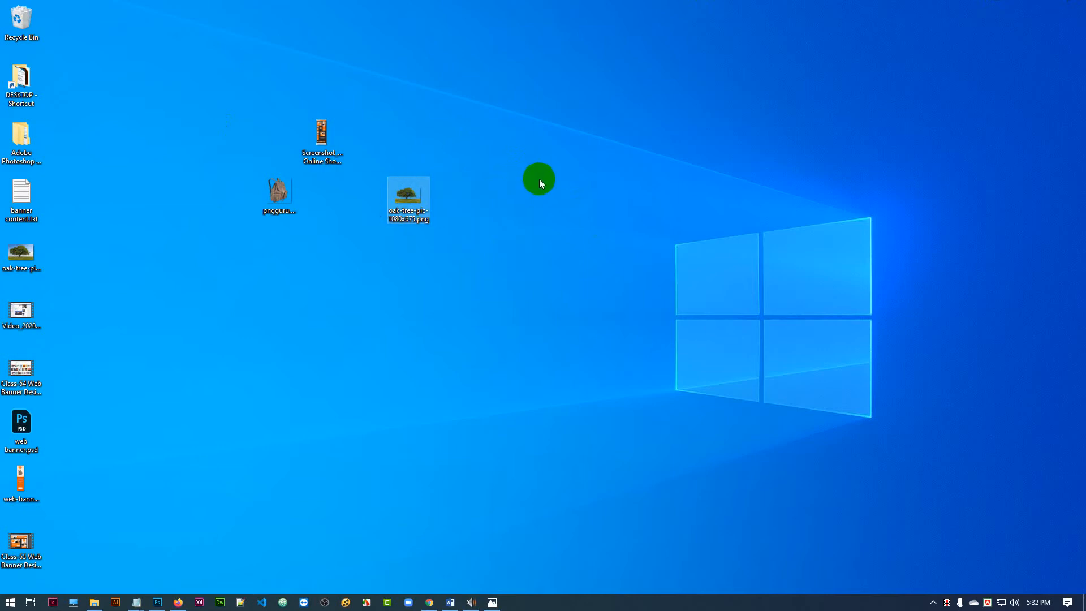